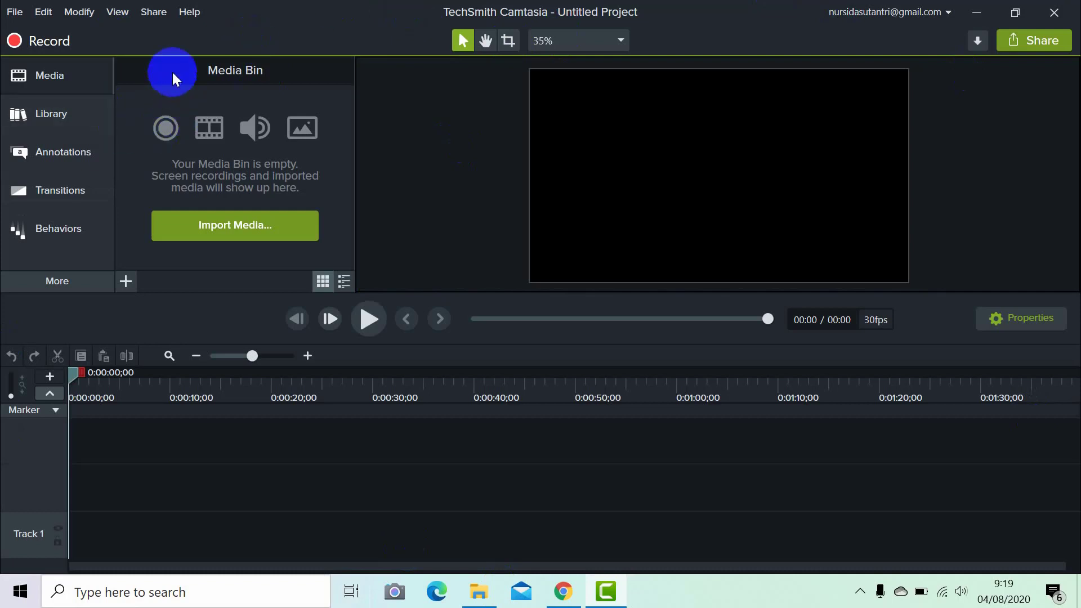
- Start a media import and open the PROJECT VIDEO TANPA GREENSCREEN folder on DATA1 (D:), inside AGKI and the UNTUK RABU 5 folder
left_click(80, 70)
left_click(84, 78)
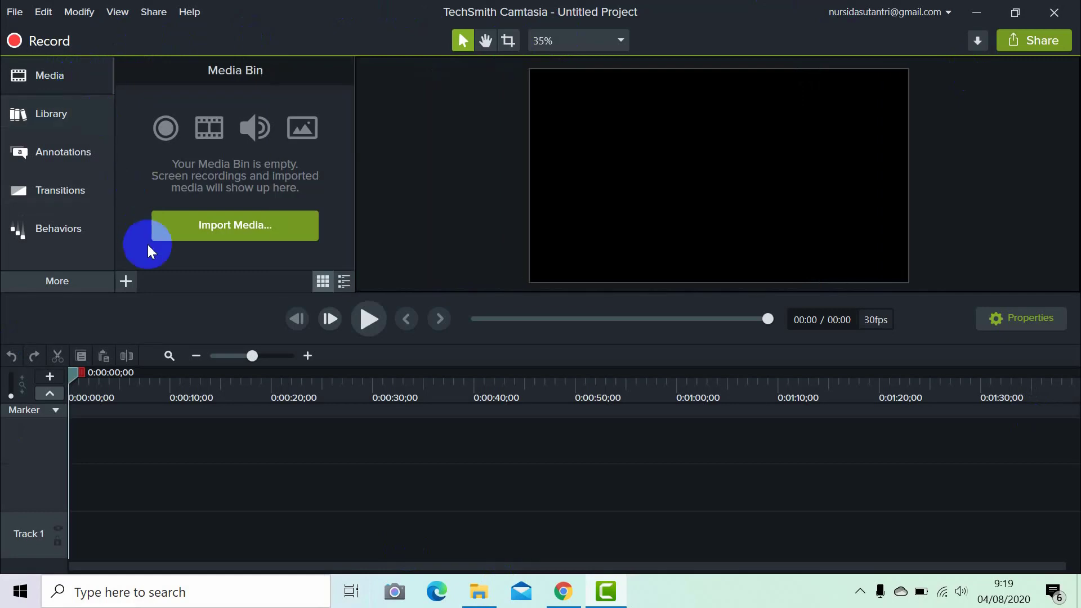
left_click(237, 224)
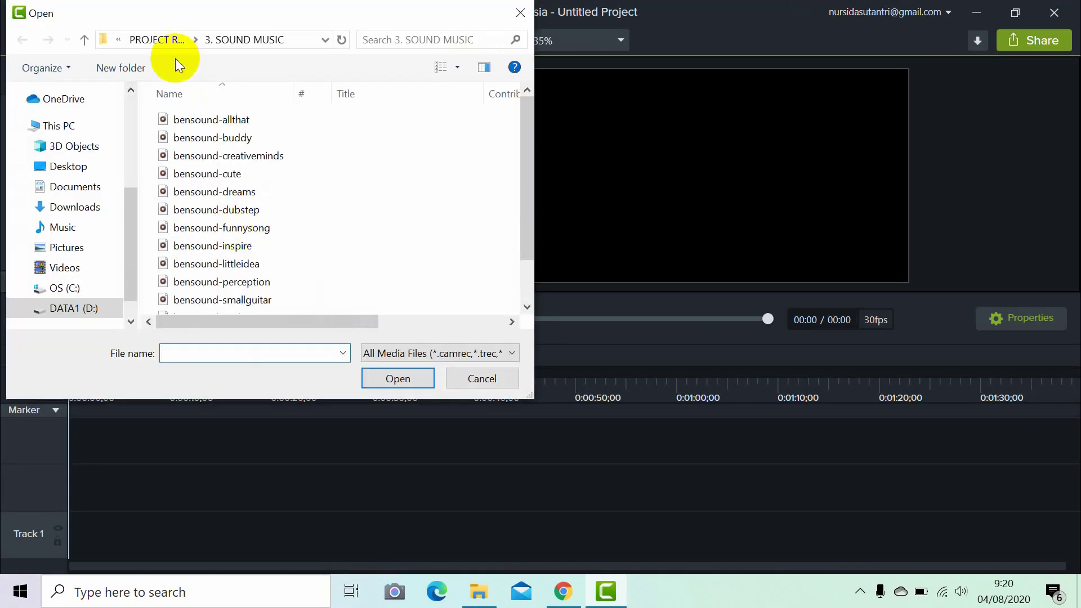
left_click(158, 39)
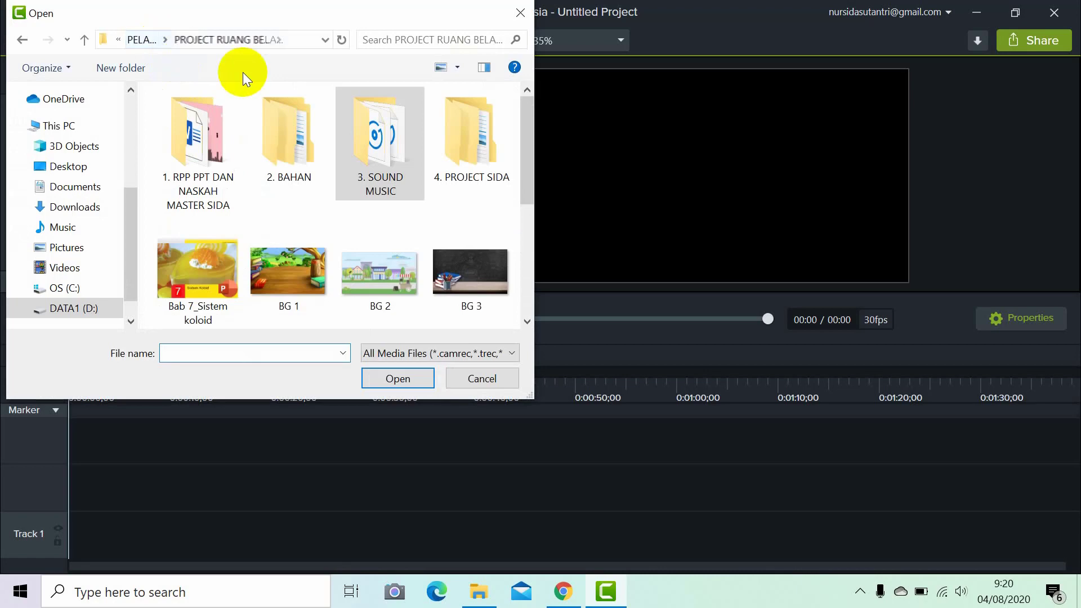
left_click(89, 309)
scroll(237, 178, "up", 1)
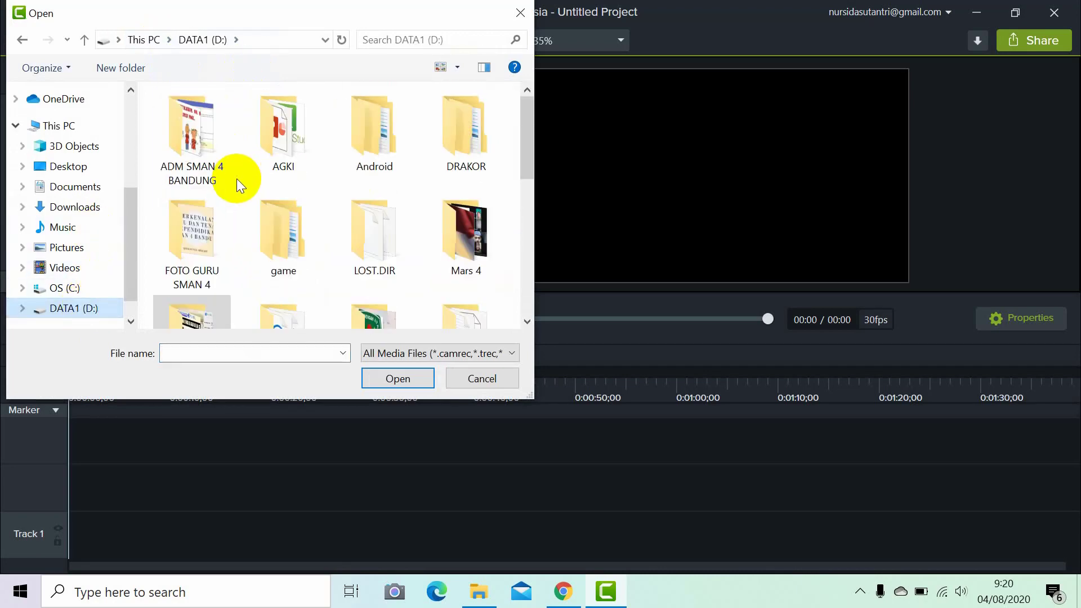
double_click(285, 137)
double_click(211, 141)
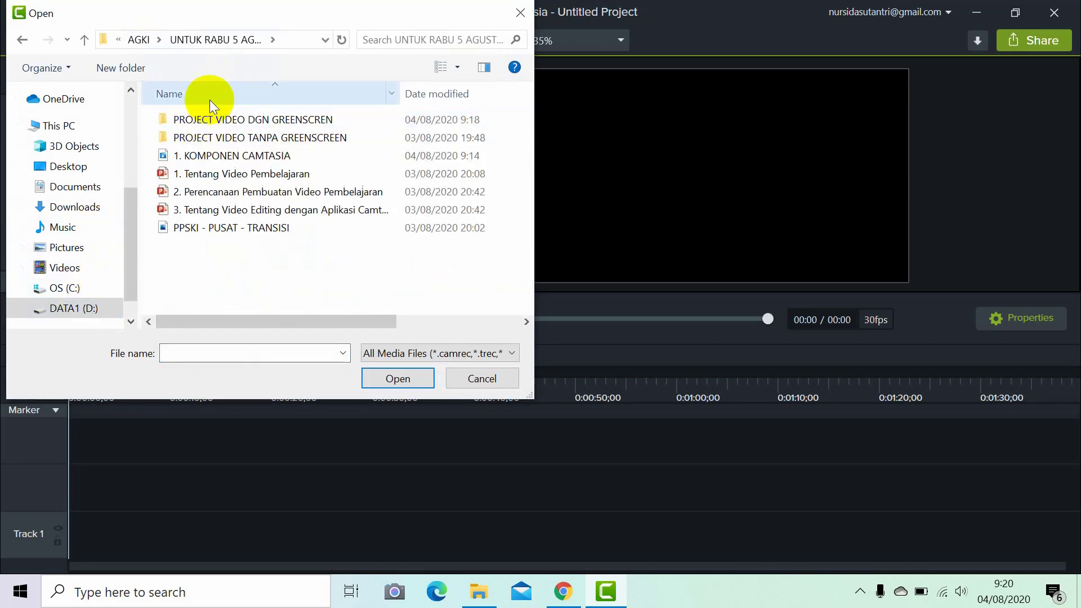
double_click(222, 137)
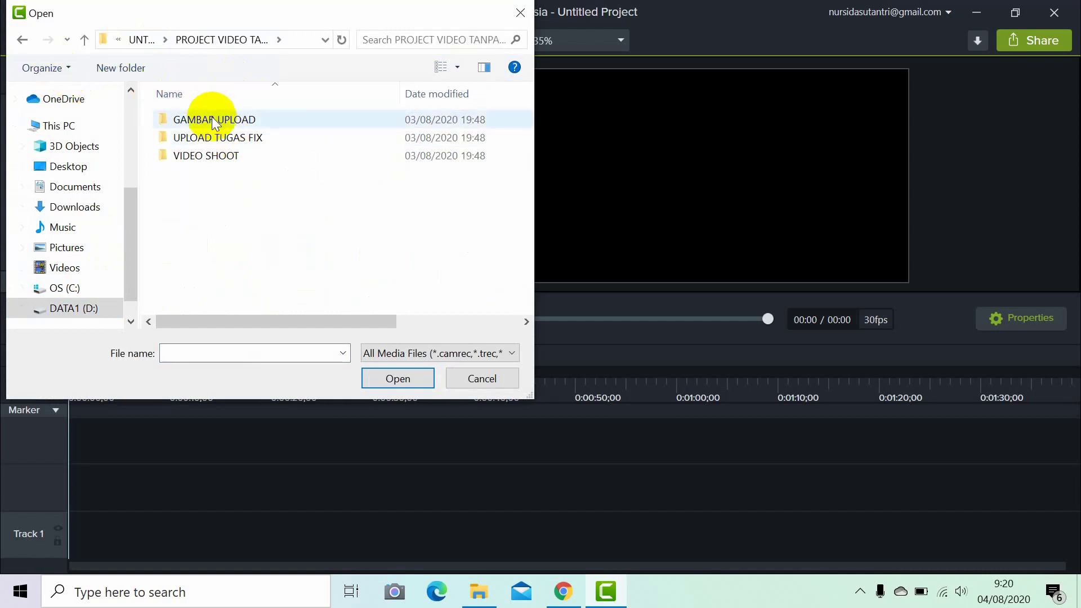
- Look through the images in the GAMBAR UPLOAD folder
left_click(211, 117)
double_click(212, 117)
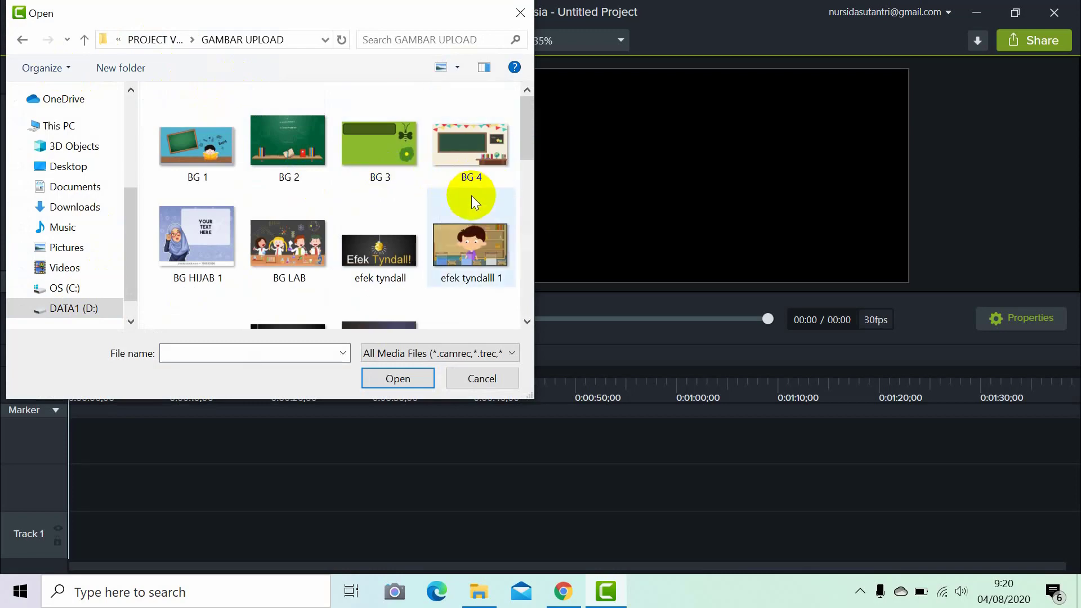
scroll(467, 197, "down", 3)
scroll(427, 193, "up", 3)
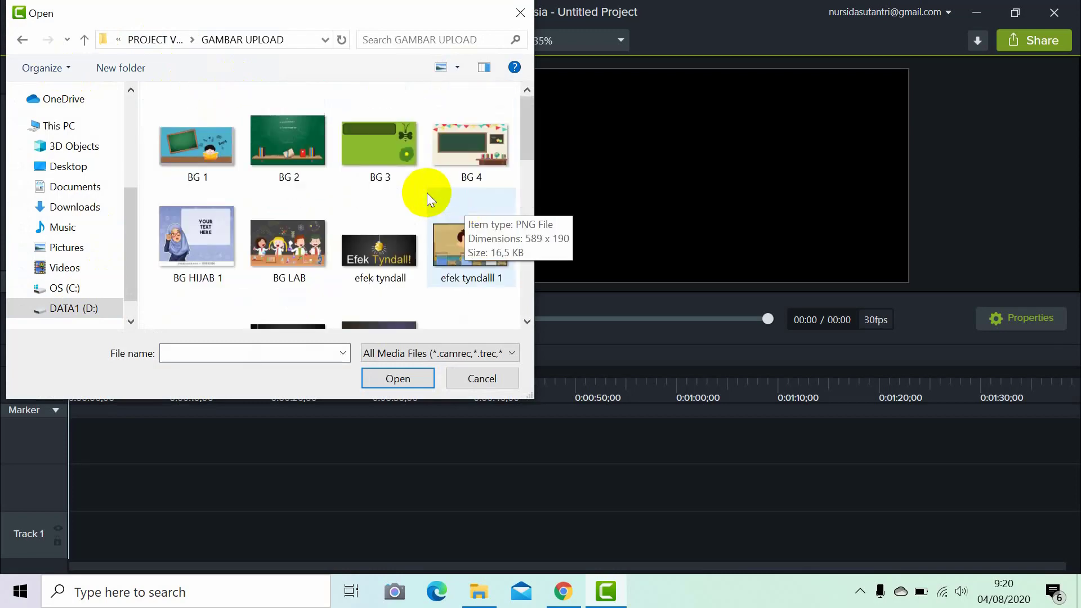
scroll(397, 213, "down", 1)
scroll(482, 230, "up", 2)
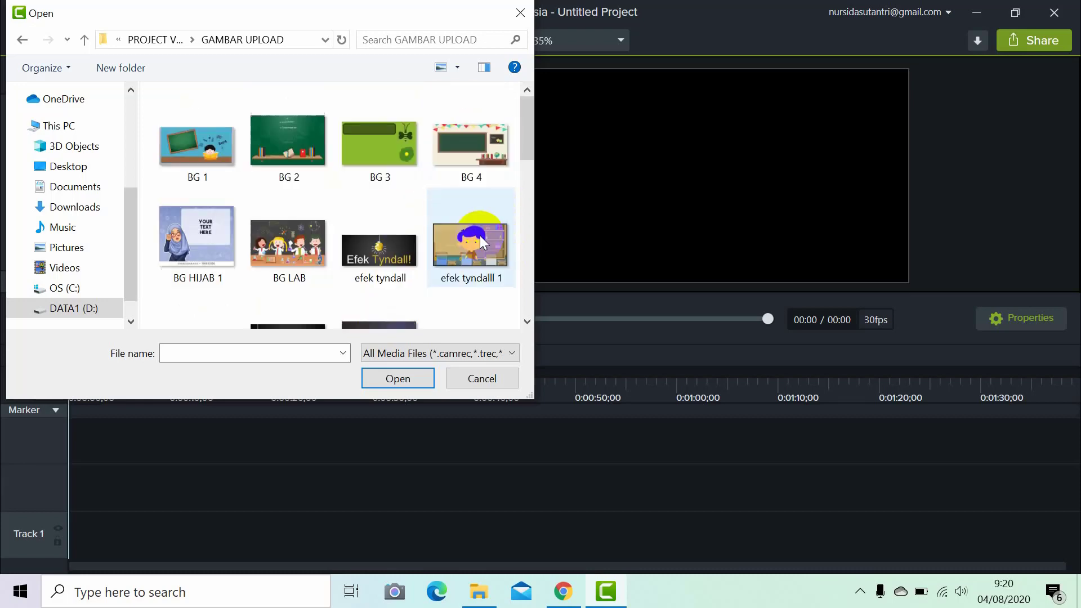
- Import all the video clips from scene 1 through Scene 26 in the VIDEO SHOOT folder
left_click(85, 40)
double_click(212, 152)
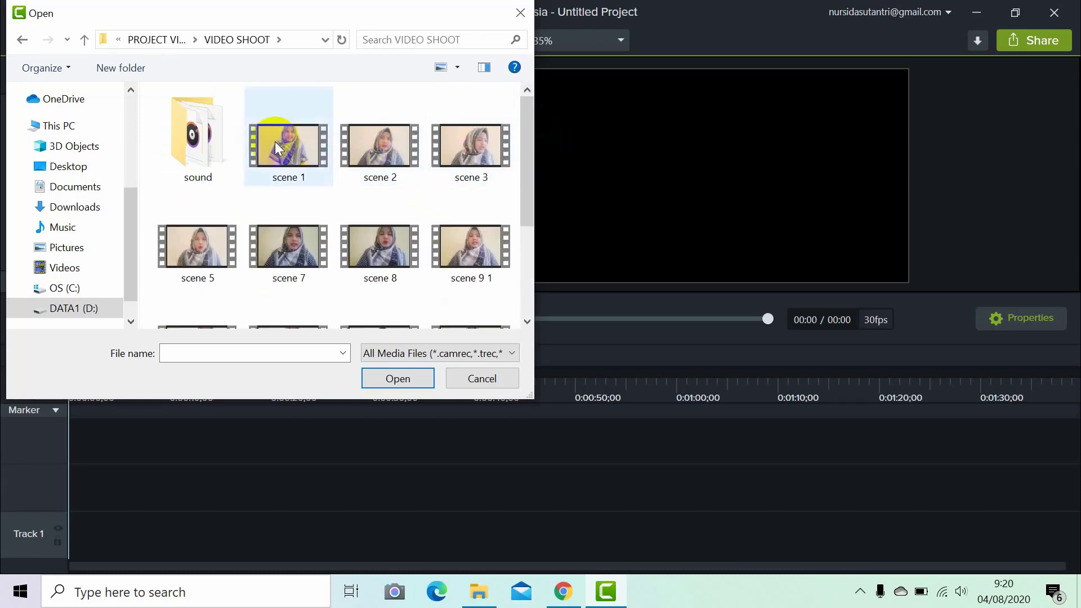
left_click(309, 144)
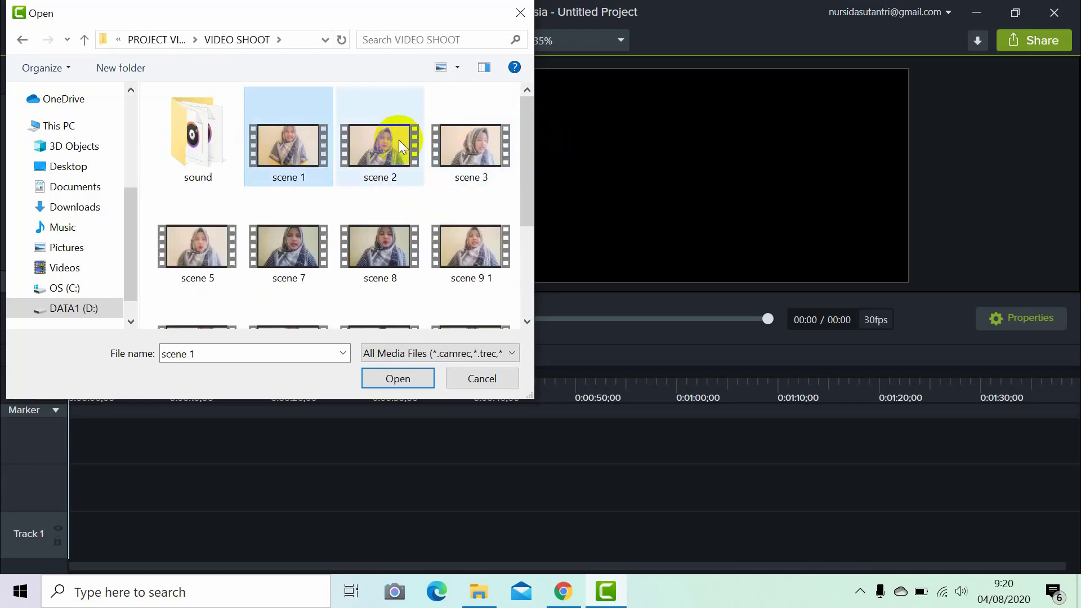
key("shift+Right")
key("shift+Right")
key("shift+End")
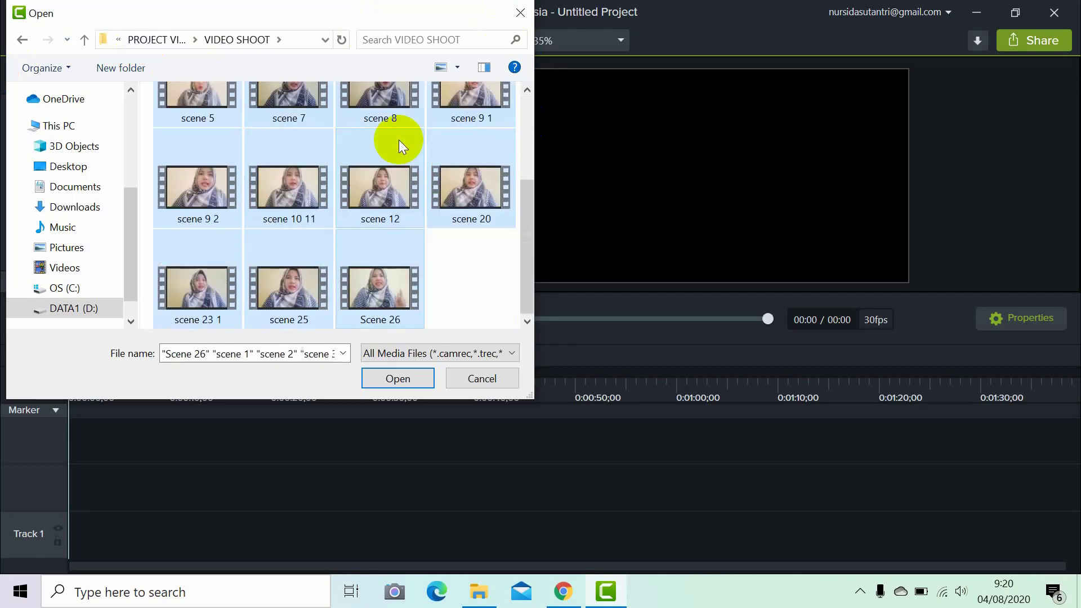
left_click(398, 379)
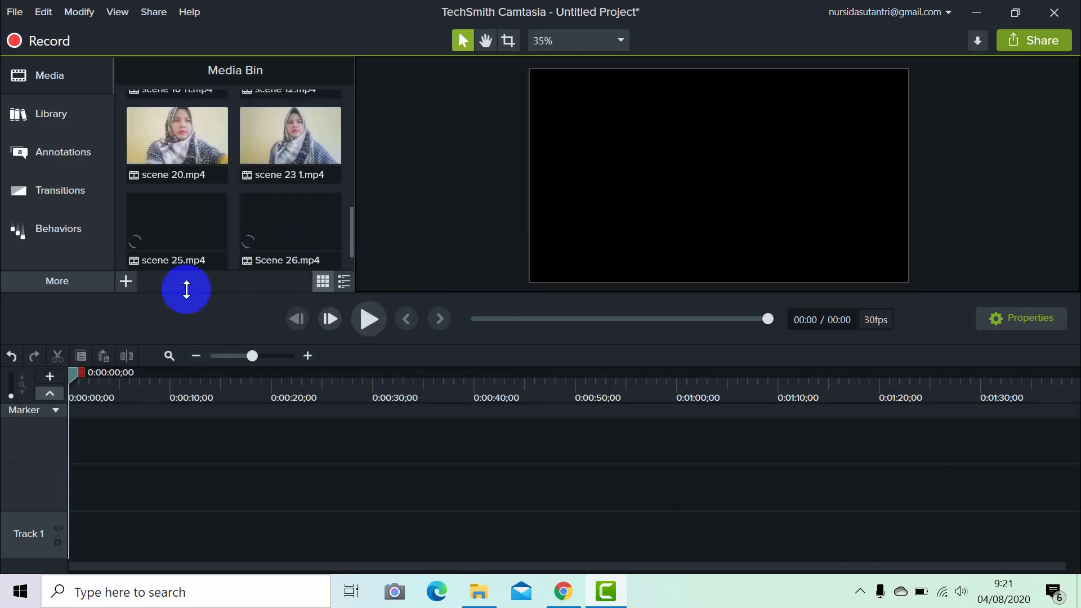
- Import all the audio files, scene 12 through scene 25, from the sound folder inside VIDEO SHOOT
left_click(127, 281)
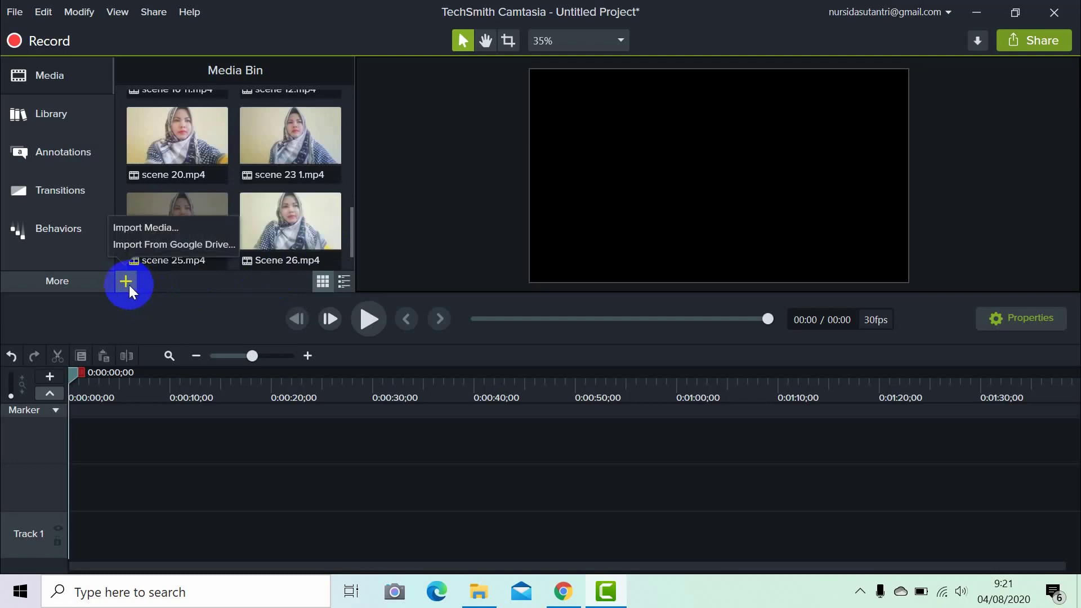
left_click(162, 228)
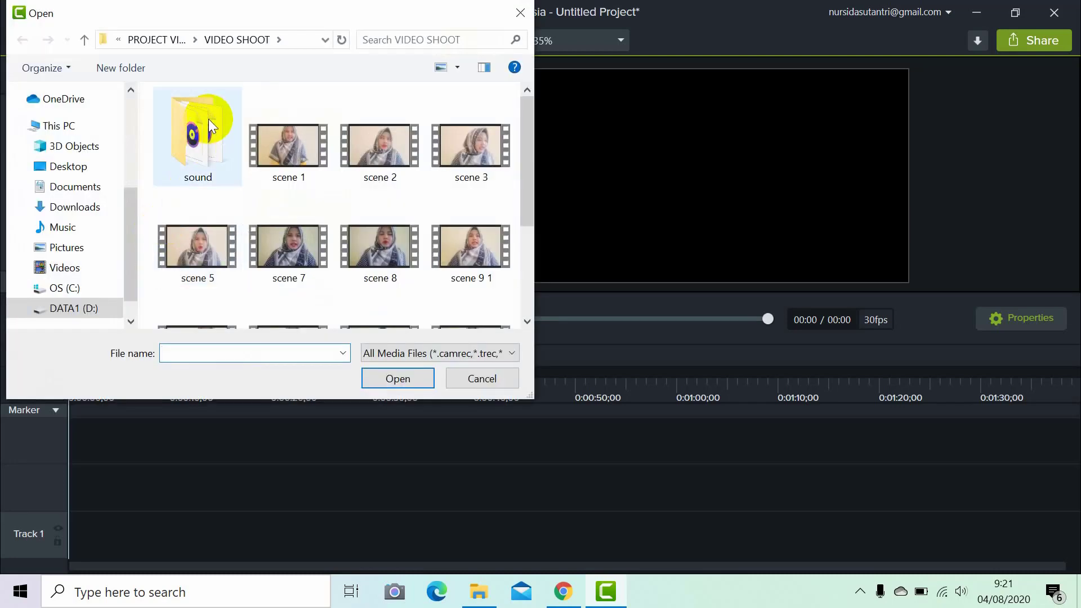
double_click(206, 122)
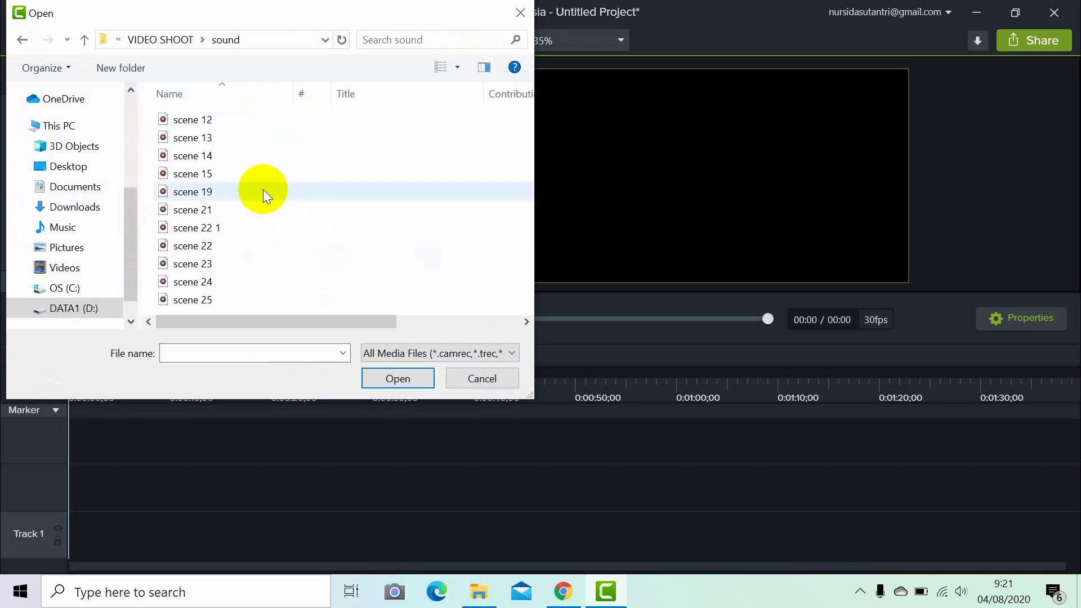
key("ctrl+a")
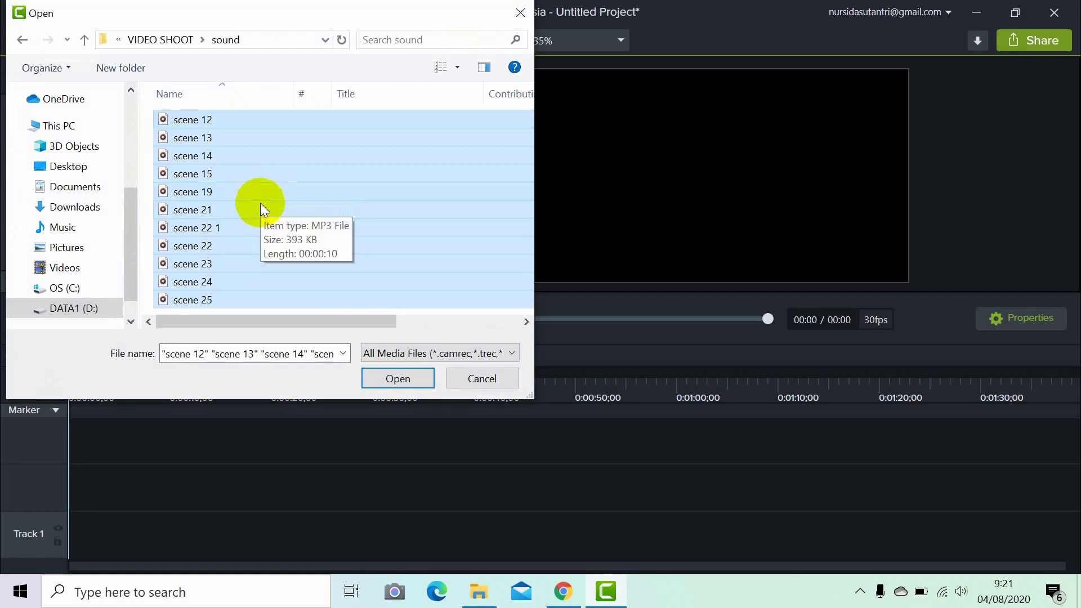
left_click(398, 378)
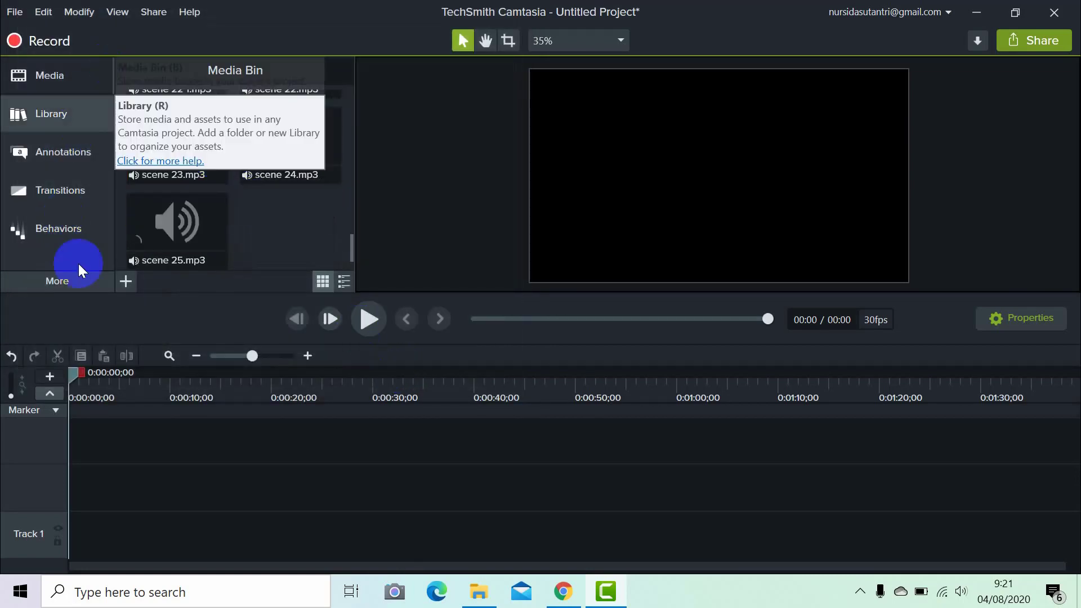
- Import the bensound-littleidea music track from 3. SOUND MUSIC in PELATIHAN 2020's PROJECT RUANG BELAJAR folder on DATA1 (D:)
left_click(124, 279)
left_click(149, 226)
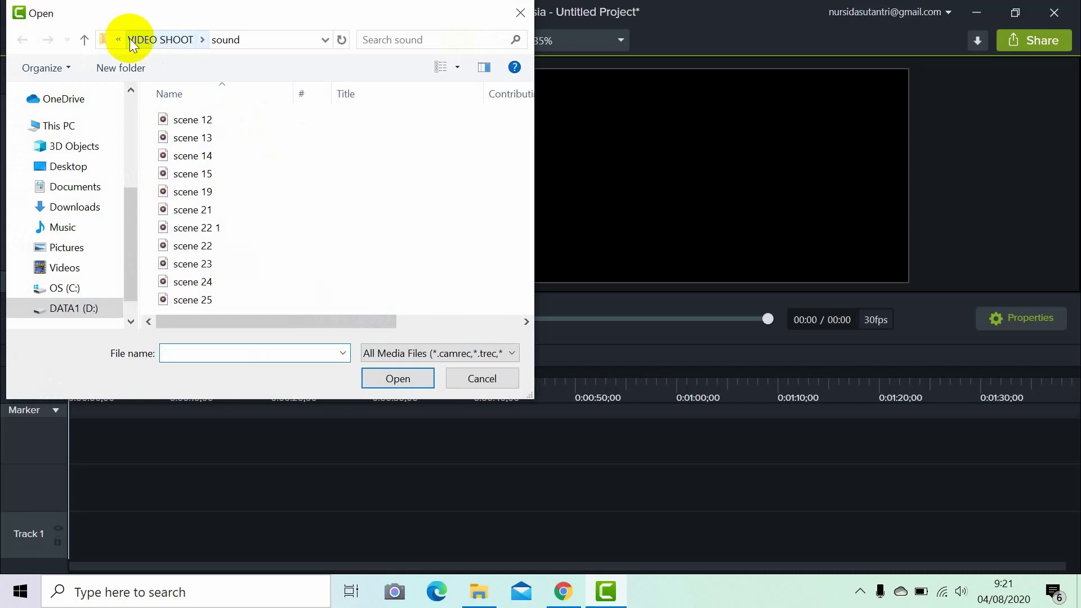
left_click(76, 308)
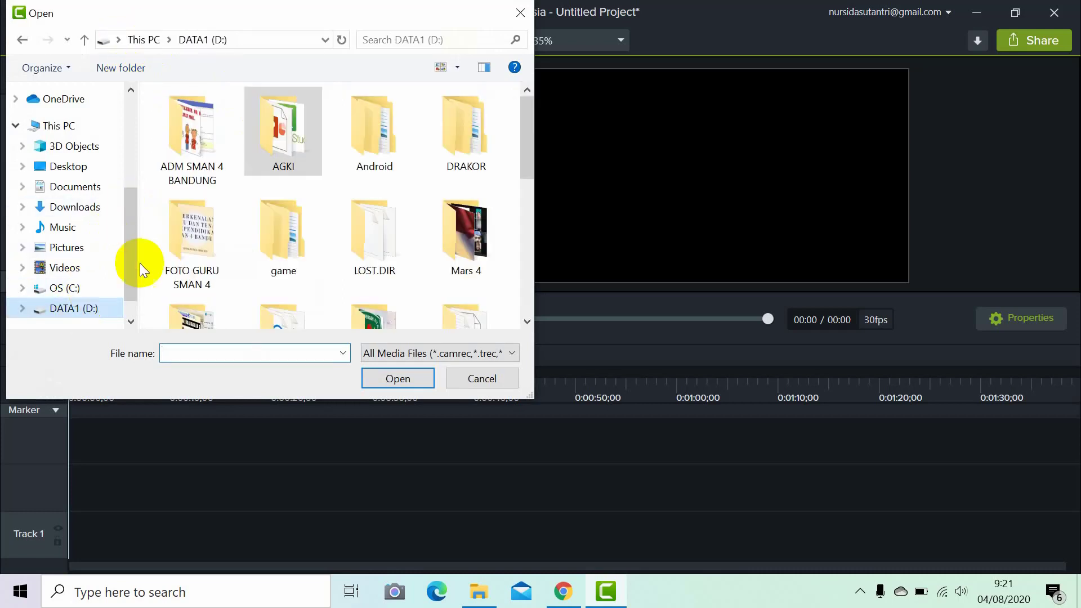
scroll(359, 244, "down", 3)
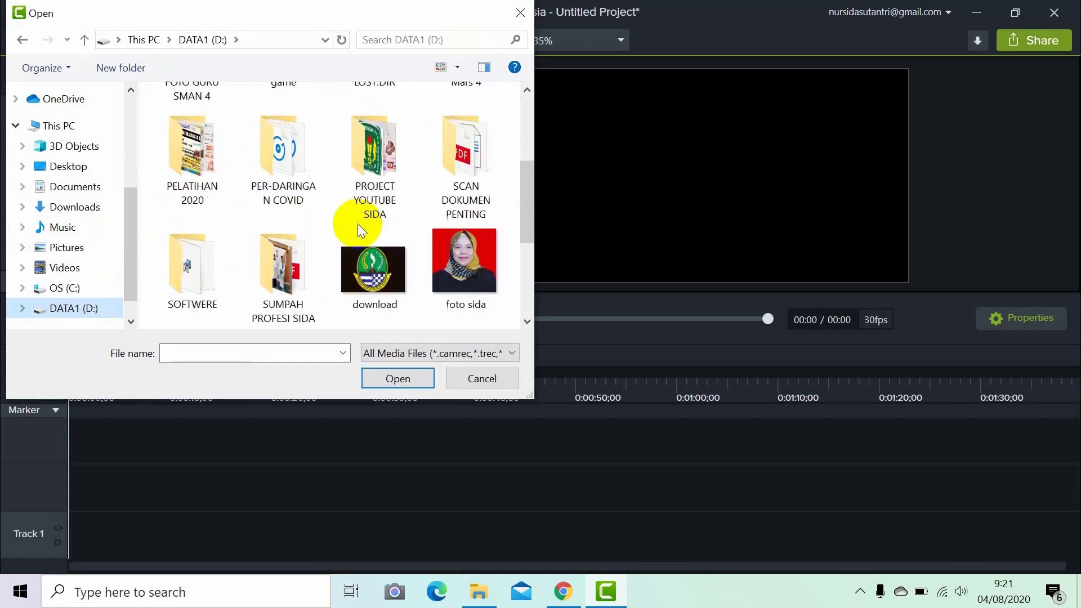
double_click(205, 157)
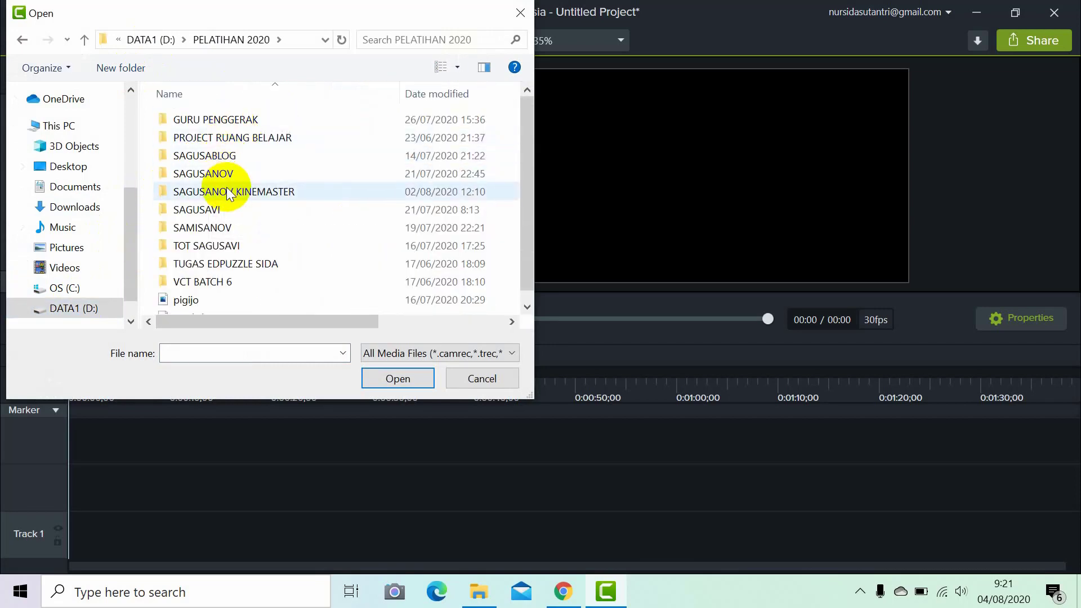
double_click(238, 138)
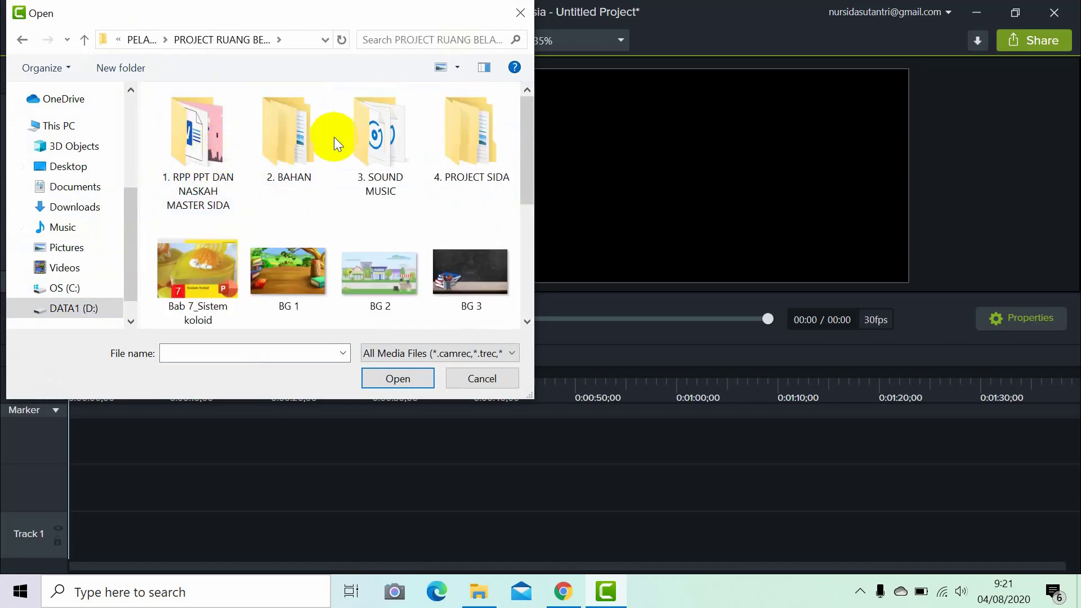
double_click(369, 133)
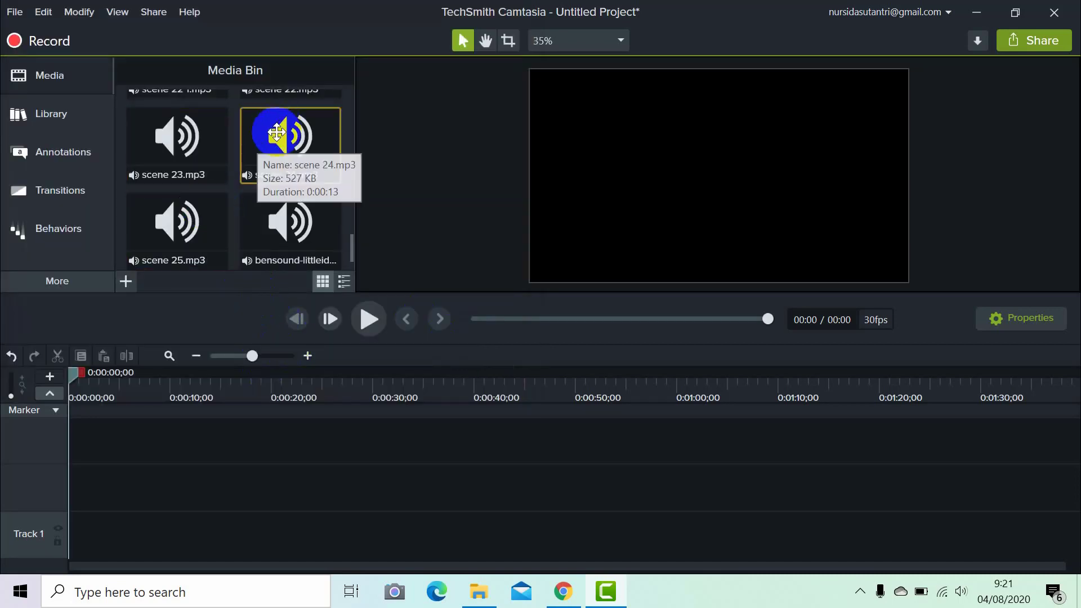
- Start another media import and open the GAMBAR UPLOAD folder of PROJECT 1 inside PROJECT RUANG BELAJAR
scroll(277, 132, "up", 8)
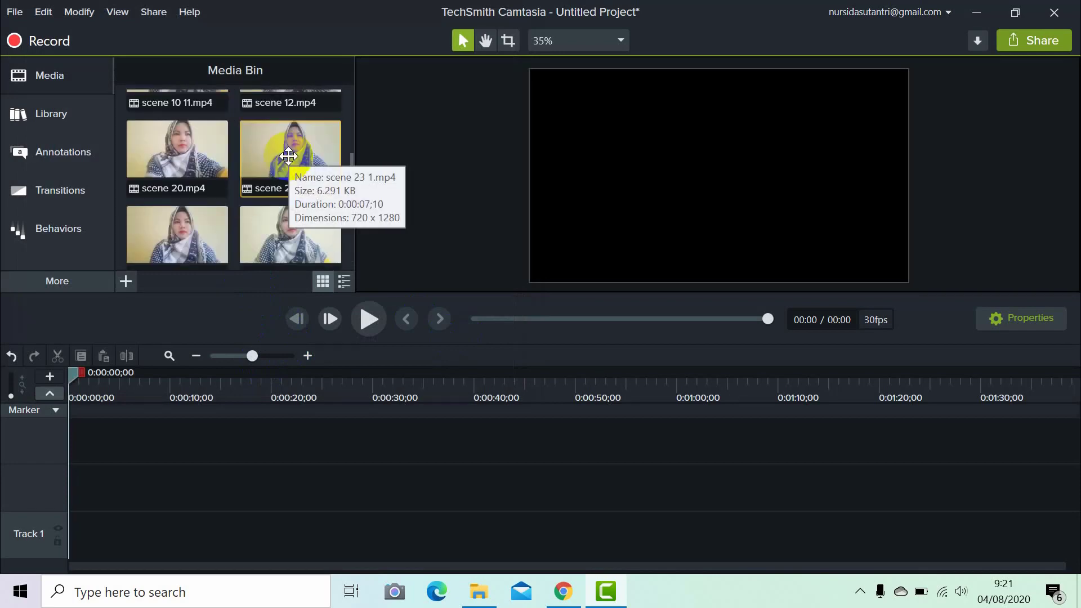
scroll(289, 156, "up", 5)
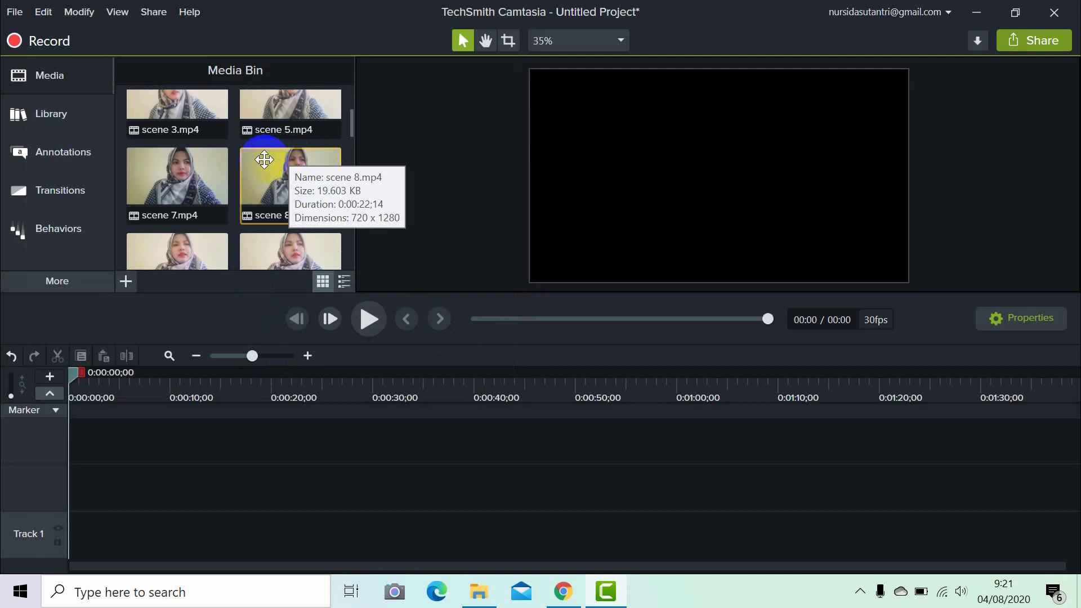
left_click(126, 282)
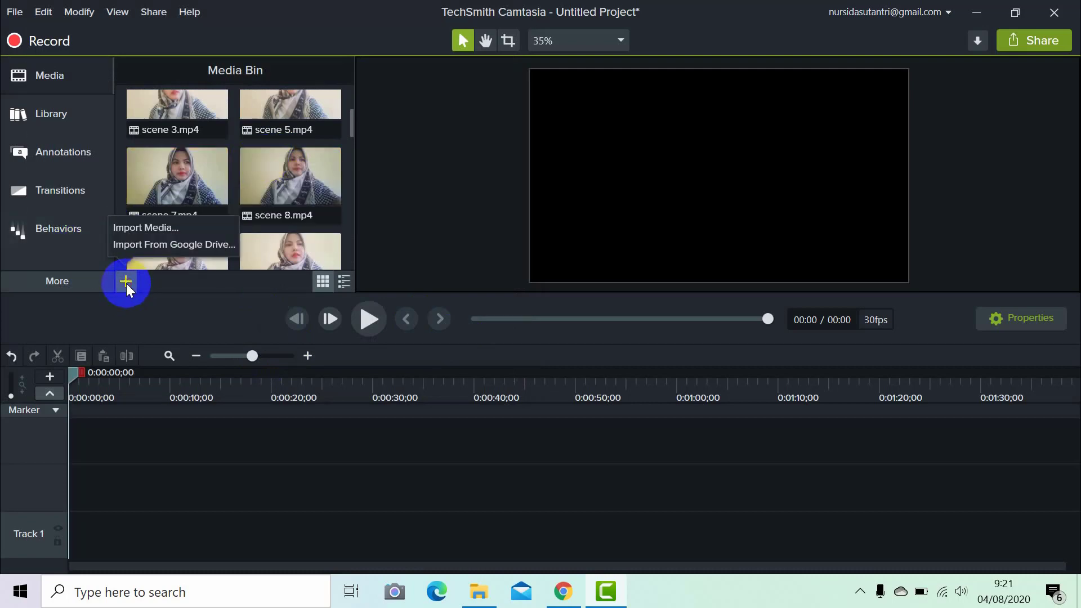
left_click(169, 227)
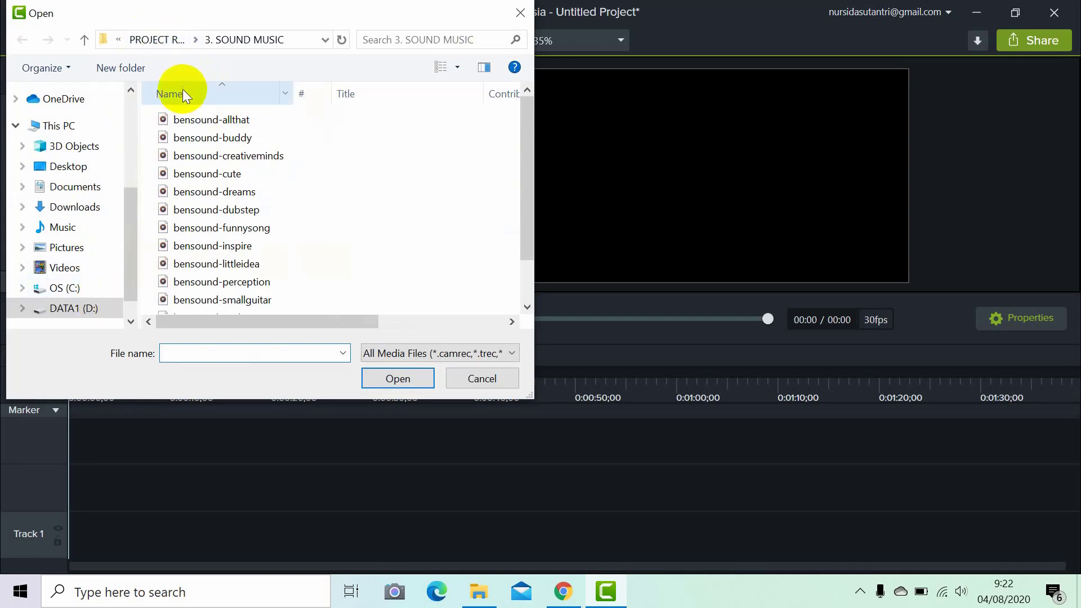
left_click(149, 39)
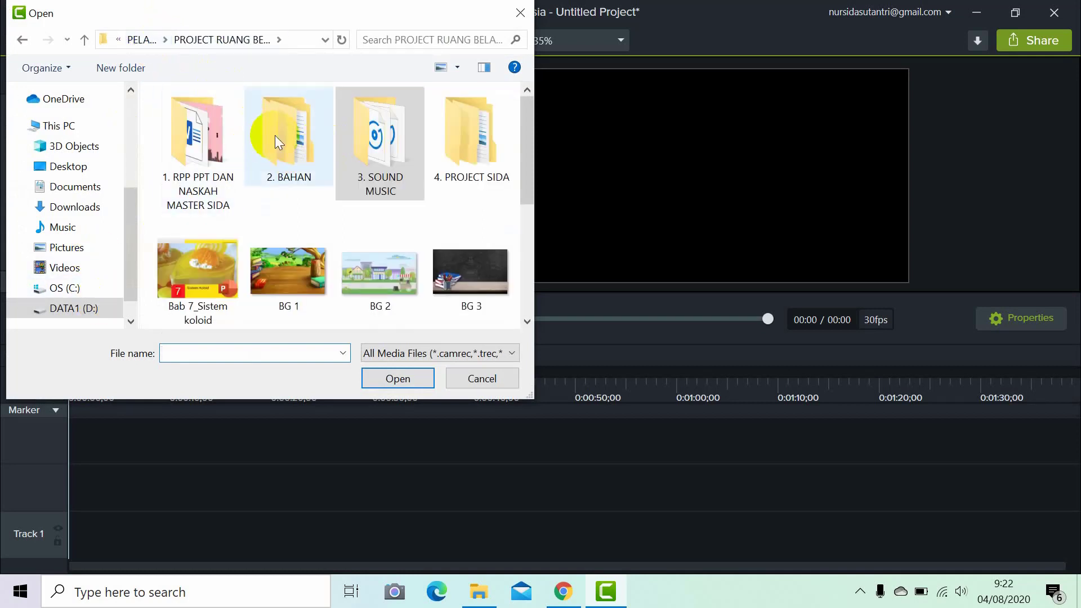
double_click(480, 161)
double_click(244, 116)
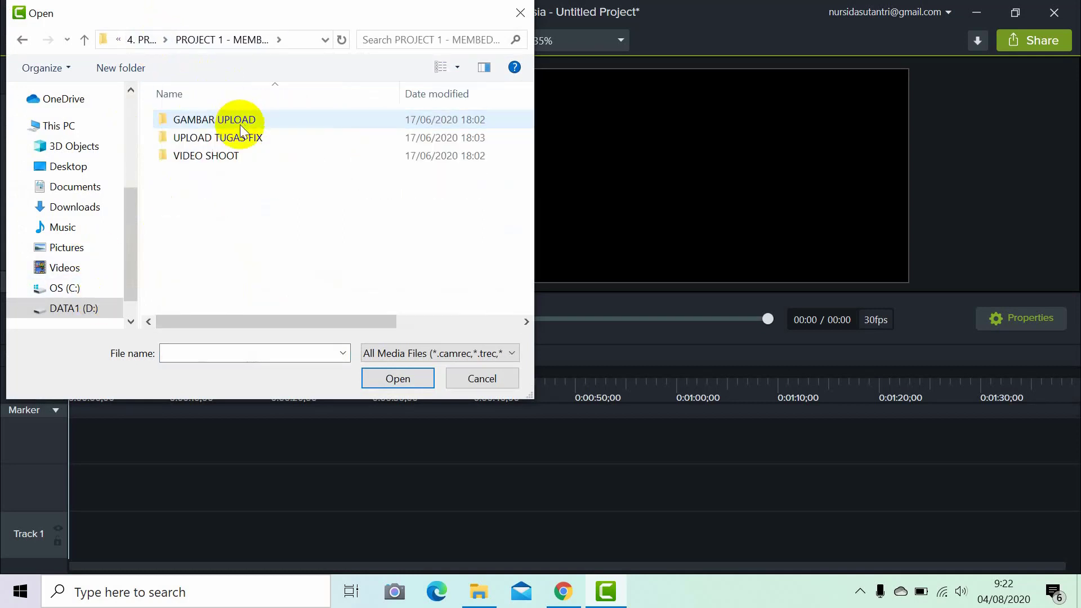
double_click(238, 118)
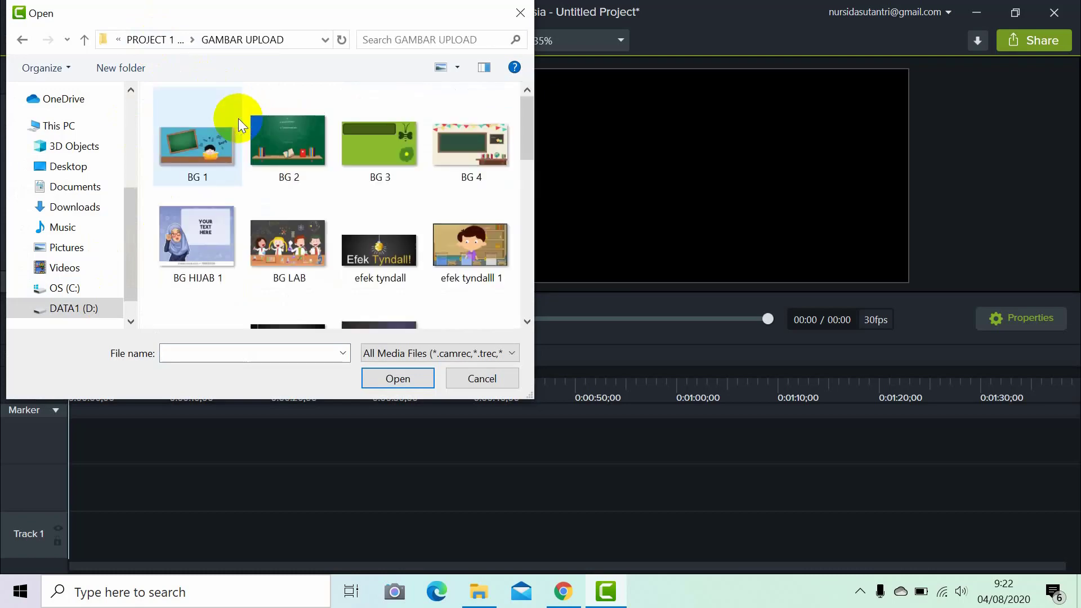
- Select the images efek tyndall, efek tyndalll 2, gambar makro, gambar makroooo and hasil identifikasi 1 for import
scroll(397, 199, "down", 1)
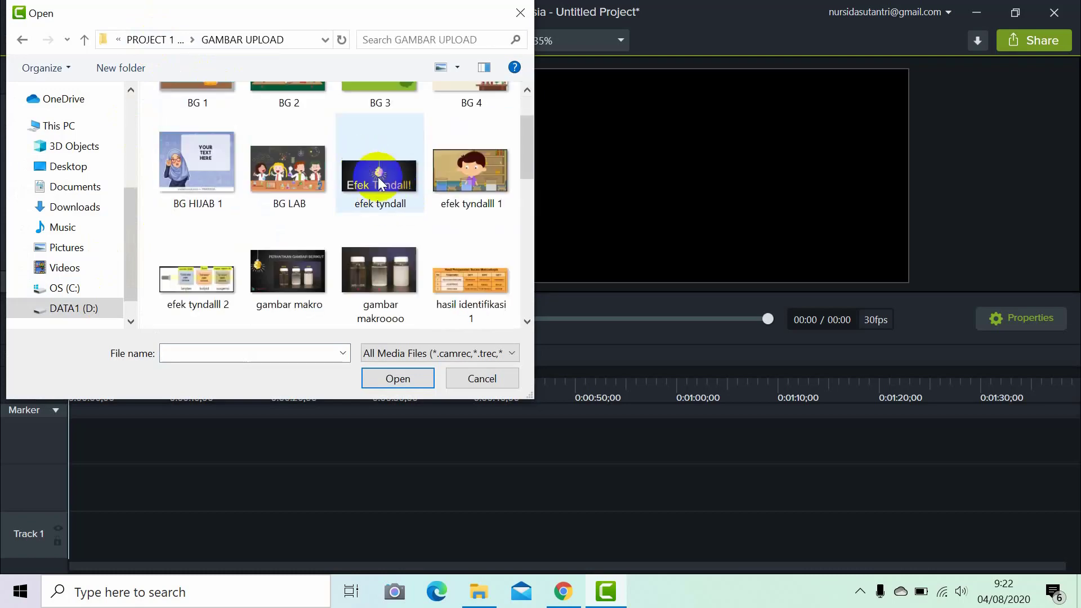
left_click(379, 183)
left_click(205, 281, "ctrl")
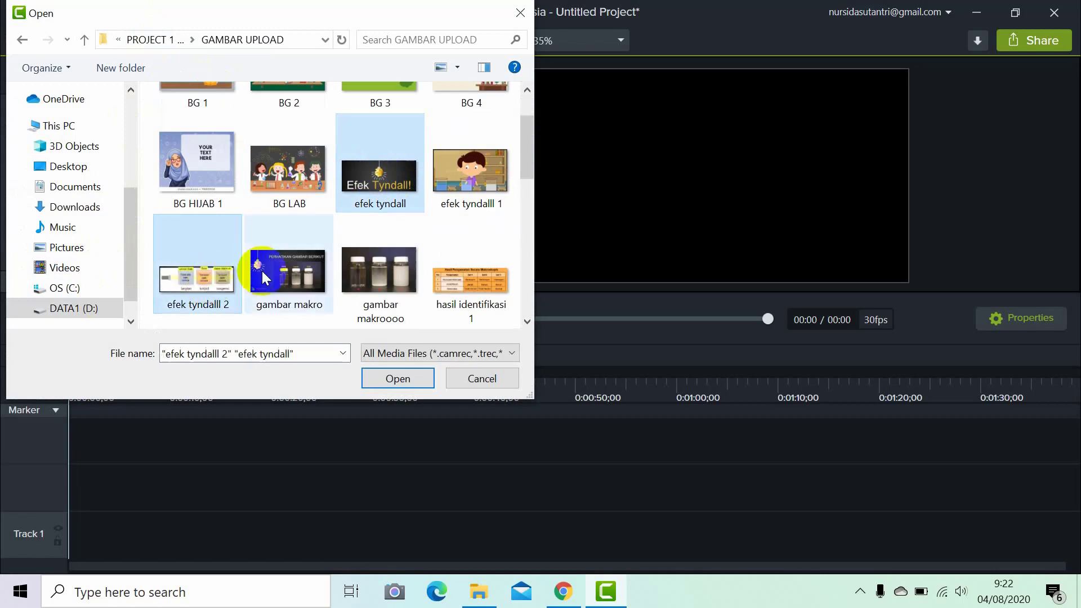
left_click(263, 277, "ctrl")
left_click(384, 267, "ctrl")
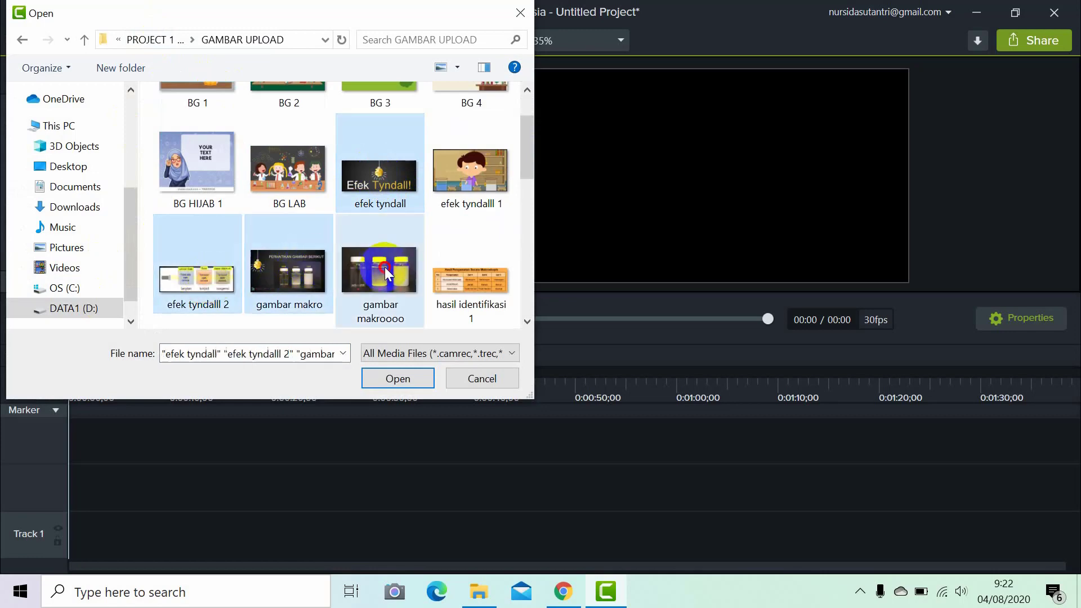
left_click(457, 276, "ctrl")
left_click_drag(526, 165, 539, 214)
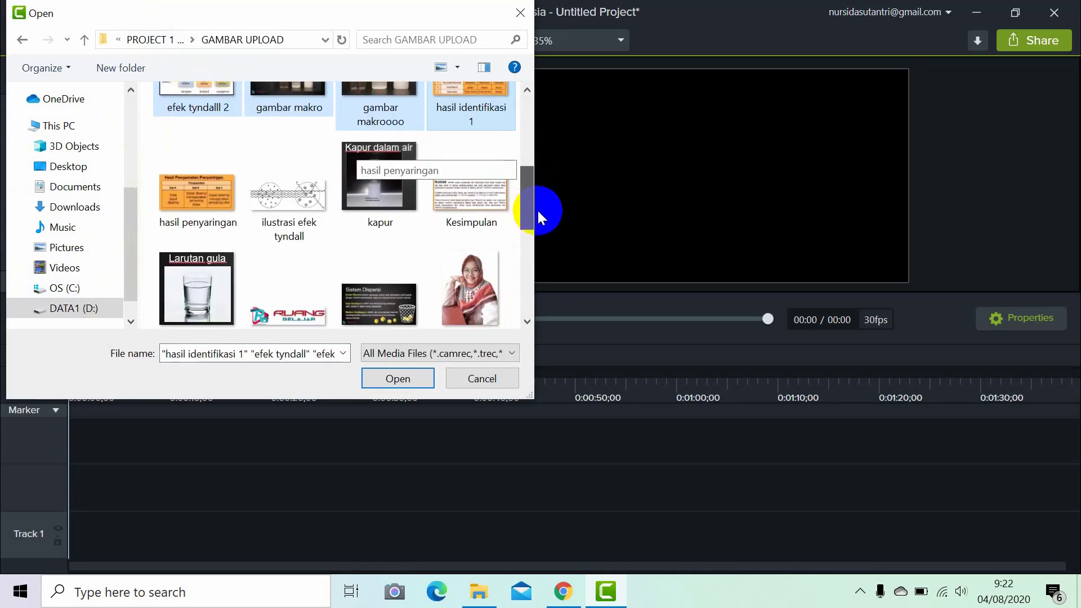
- Add hasil penyaringan, ilustrasi efek tyndall, kapur and Kesimpulan to the image selection
left_click(200, 184, "ctrl")
left_click(292, 193, "ctrl")
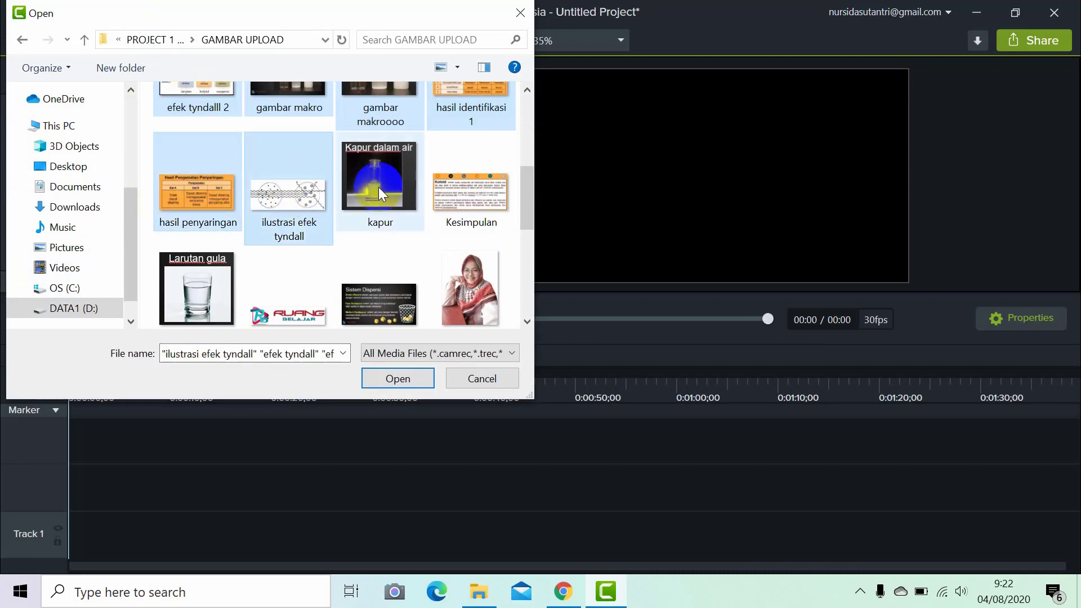
left_click(380, 187, "ctrl")
left_click(445, 195, "ctrl")
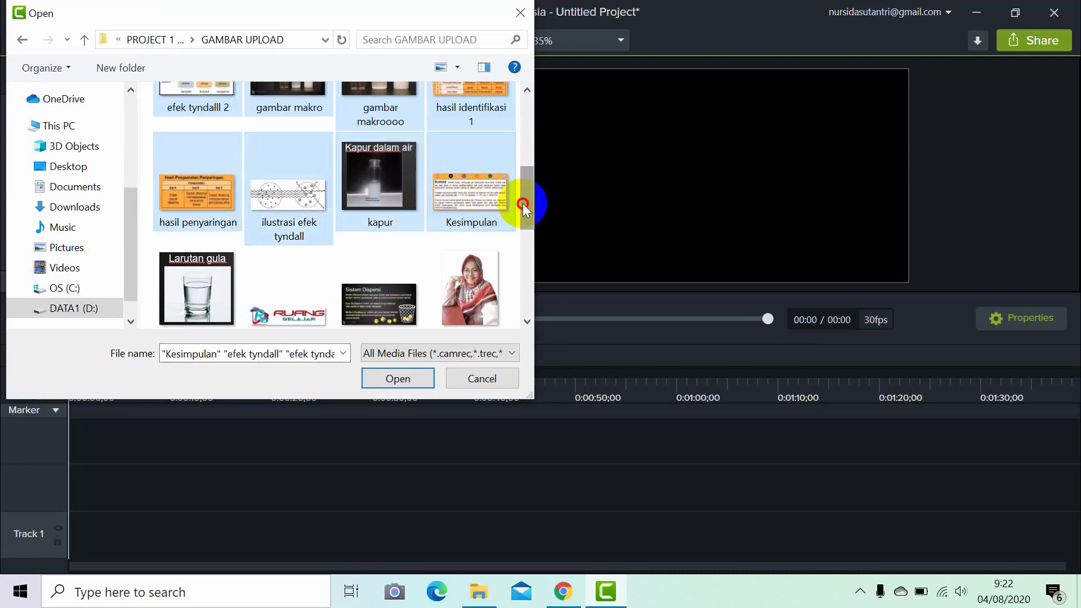
left_click_drag(522, 204, 529, 234)
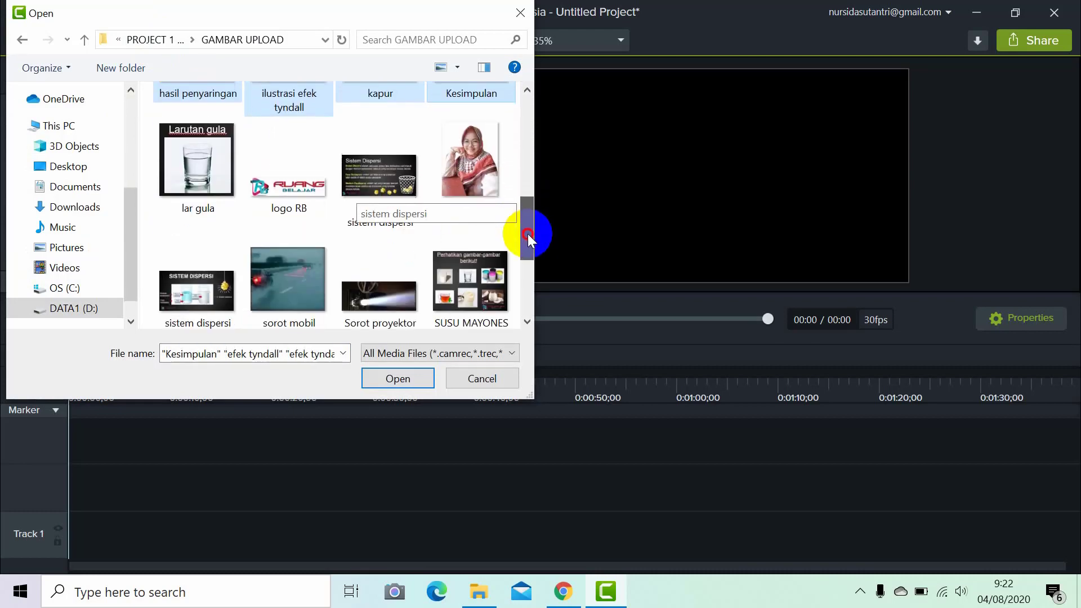
- Add lar gula, pengertian sistem dispersi, sistem dispersi, SUSU MAYONES and Sorot proyektor to the image selection
left_click(195, 153, "ctrl")
left_click(378, 184, "ctrl")
left_click(196, 278, "ctrl")
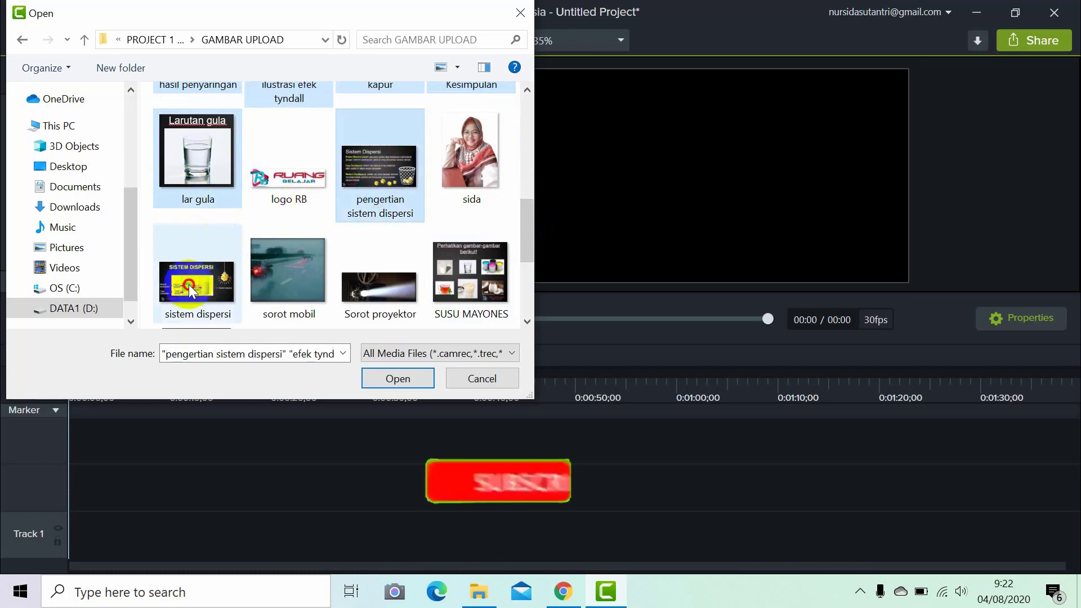
left_click(440, 274, "ctrl")
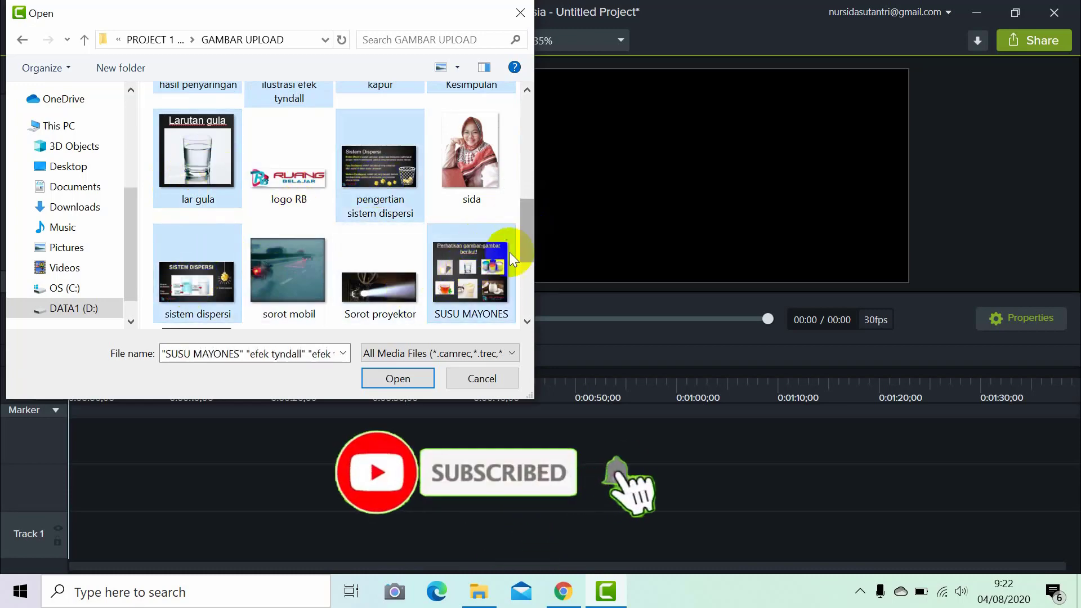
left_click(394, 276, "ctrl")
left_click_drag(524, 248, 509, 289)
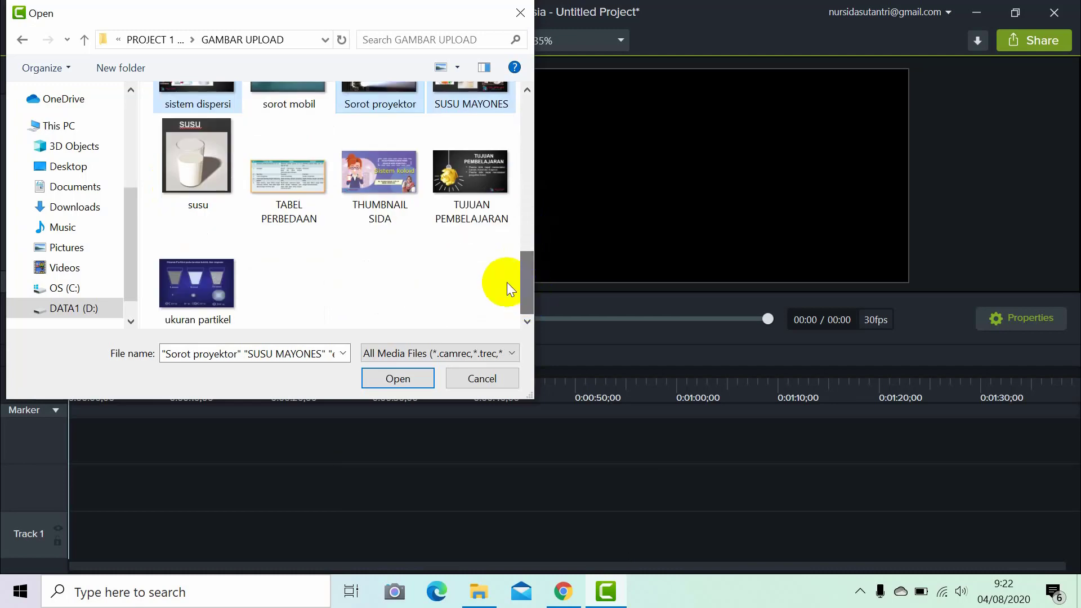
- Add susu, TUJUAN PEMBELAJARAN and ukuran partikel to the selection and import all the selected images
left_click(225, 164, "ctrl")
left_click(468, 181, "ctrl")
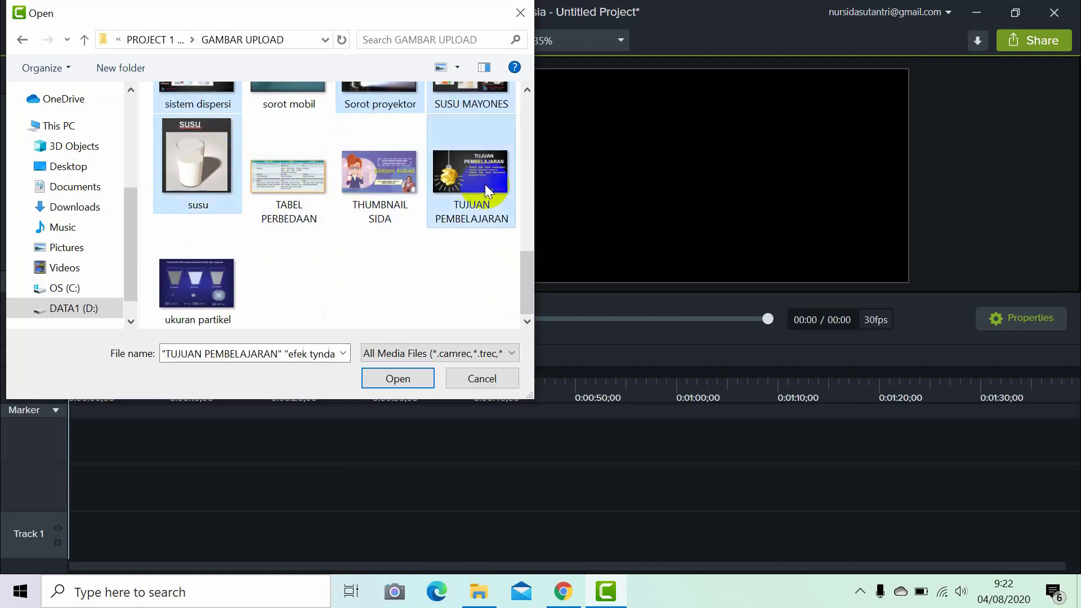
left_click(202, 269, "ctrl")
left_click(407, 374)
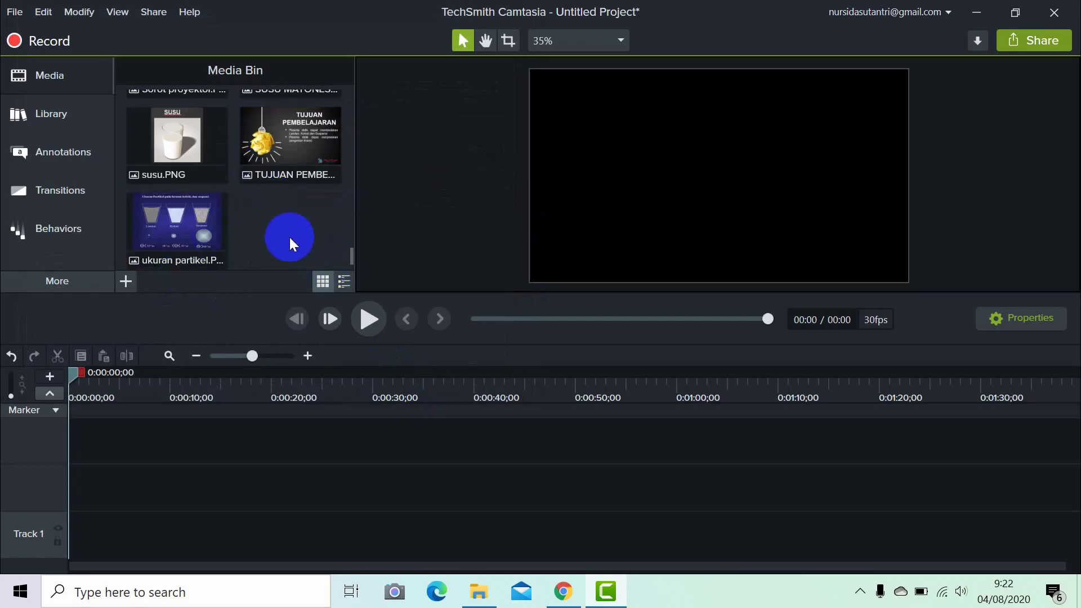
- Place scene 1.mp4 from the Media Bin at the very start of Track 1
scroll(262, 233, "up", 3)
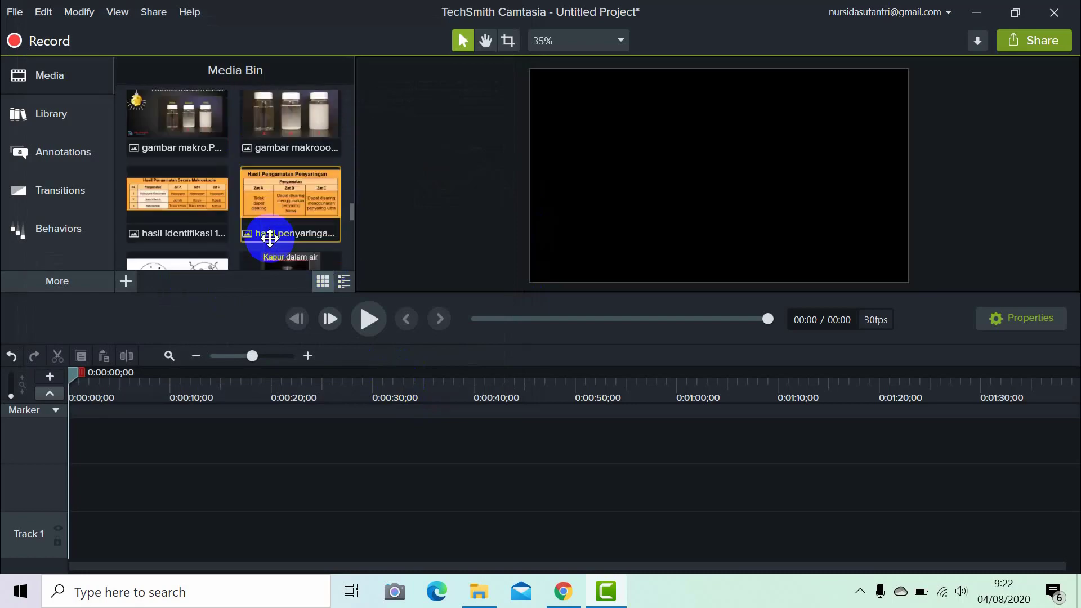
scroll(270, 238, "up", 10)
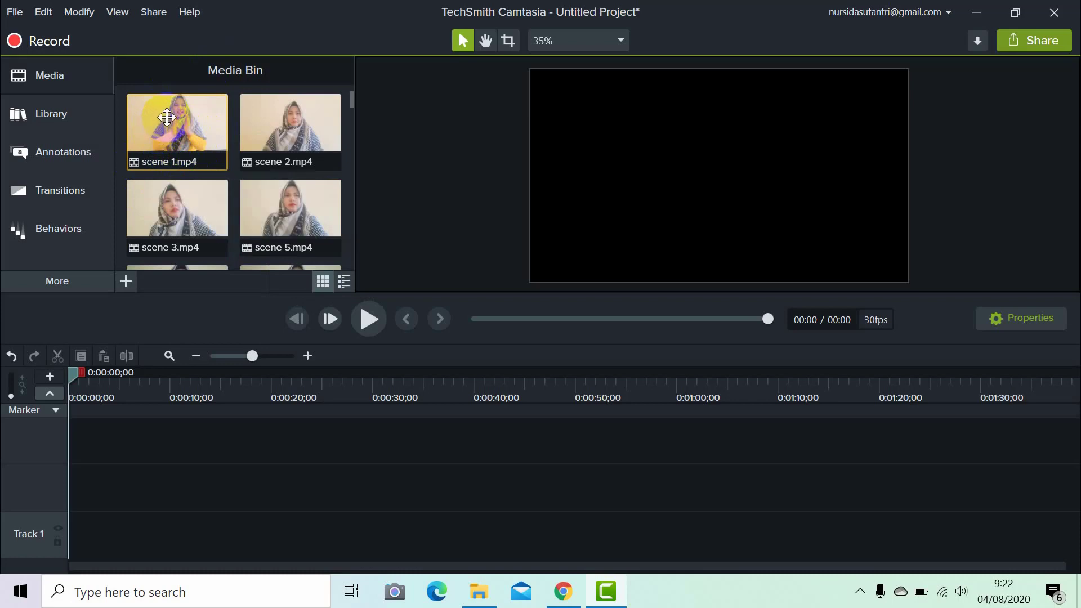
left_click_drag(167, 117, 66, 544)
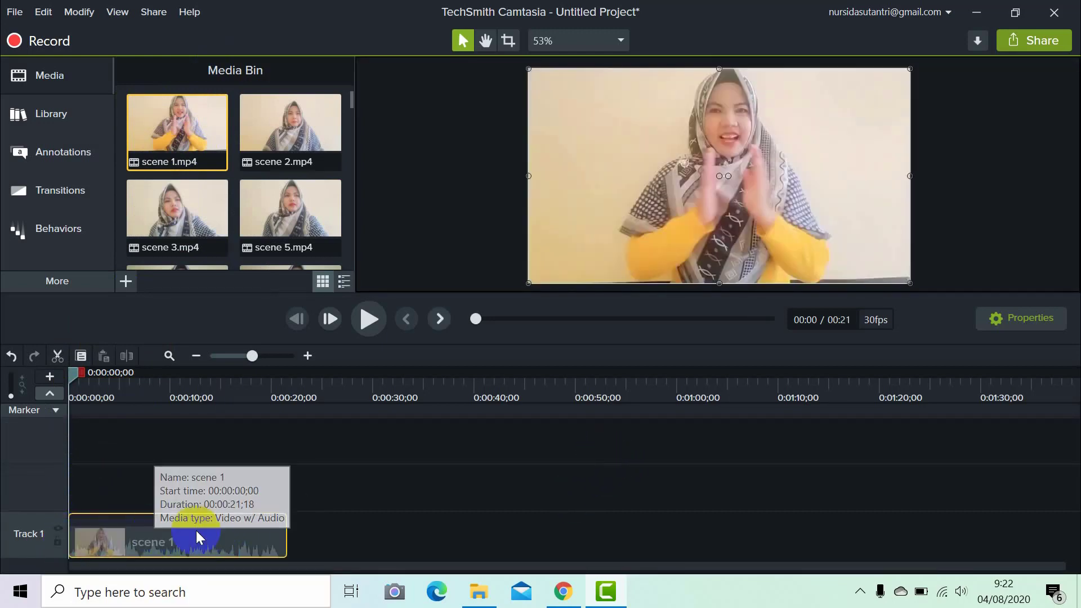
- Try separating the audio and video of the scene 1 clip, then undo the separation
left_click(149, 537)
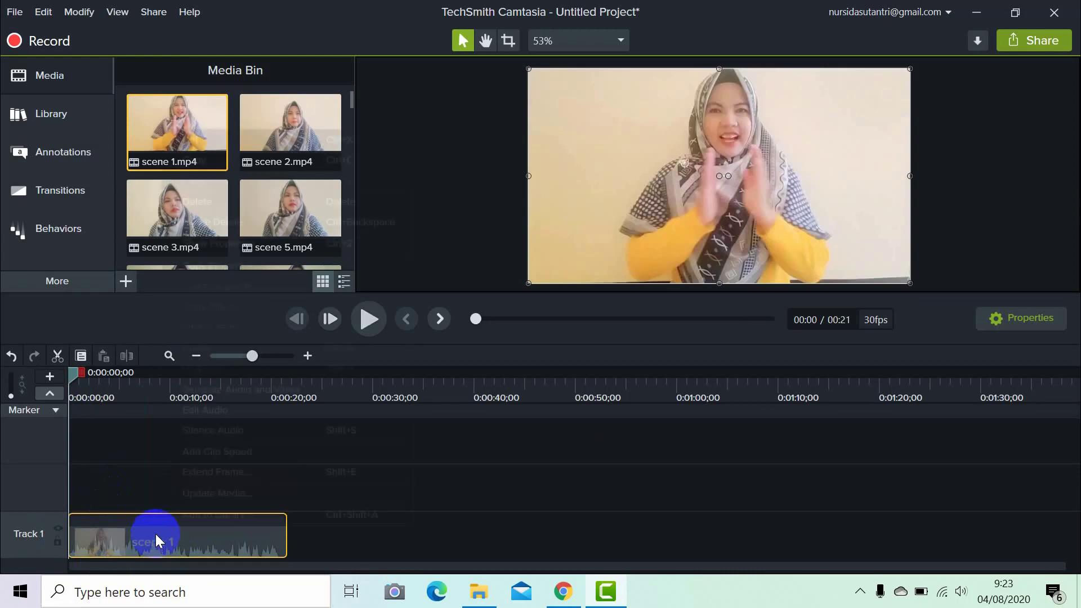
right_click(156, 539)
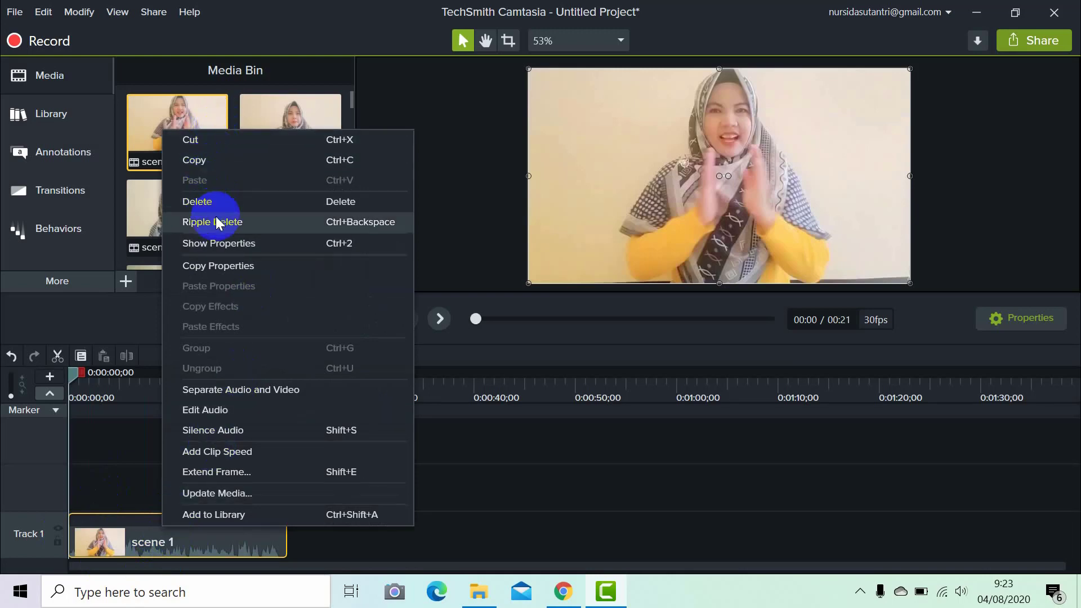
left_click(276, 387)
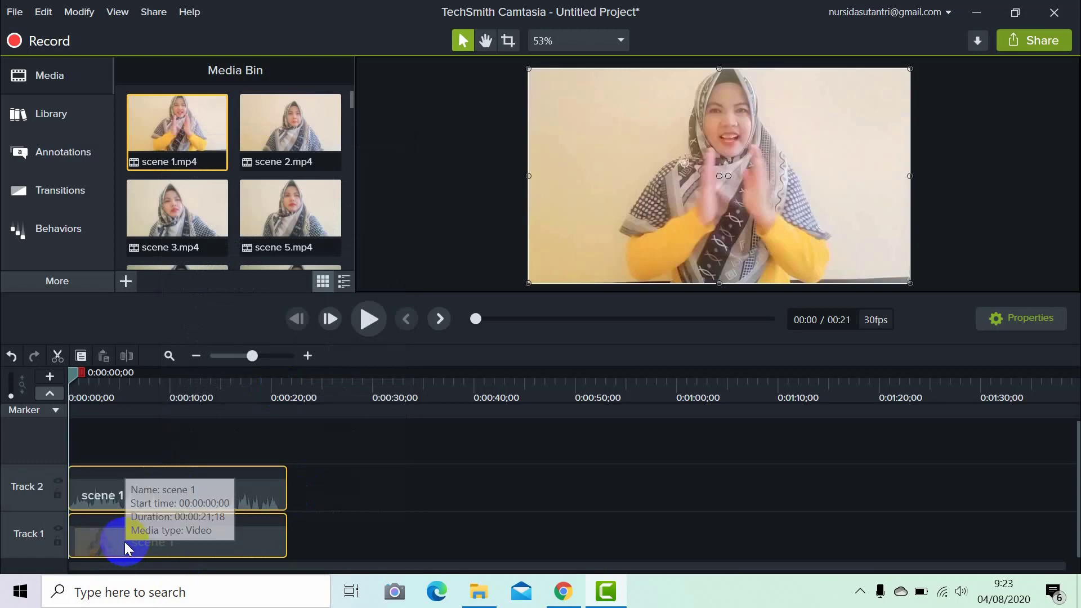
left_click(222, 545)
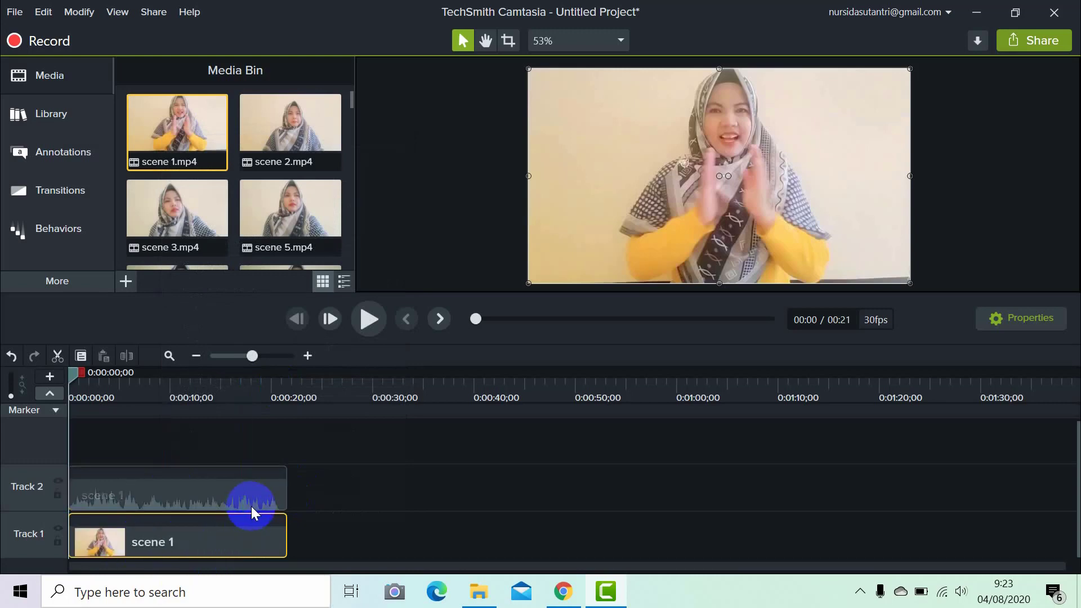
left_click(201, 482)
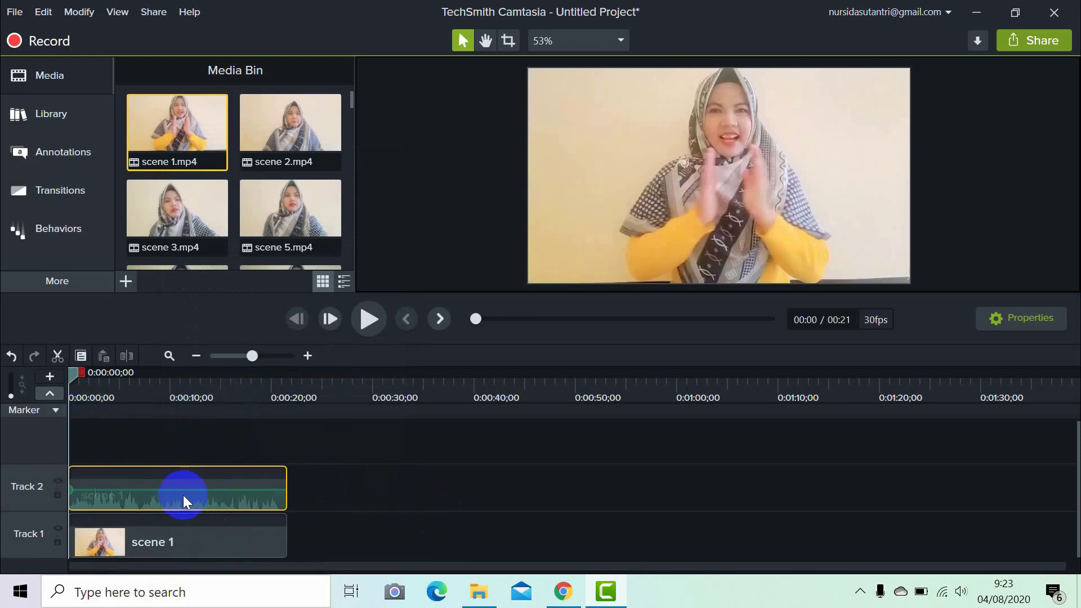
left_click(12, 361)
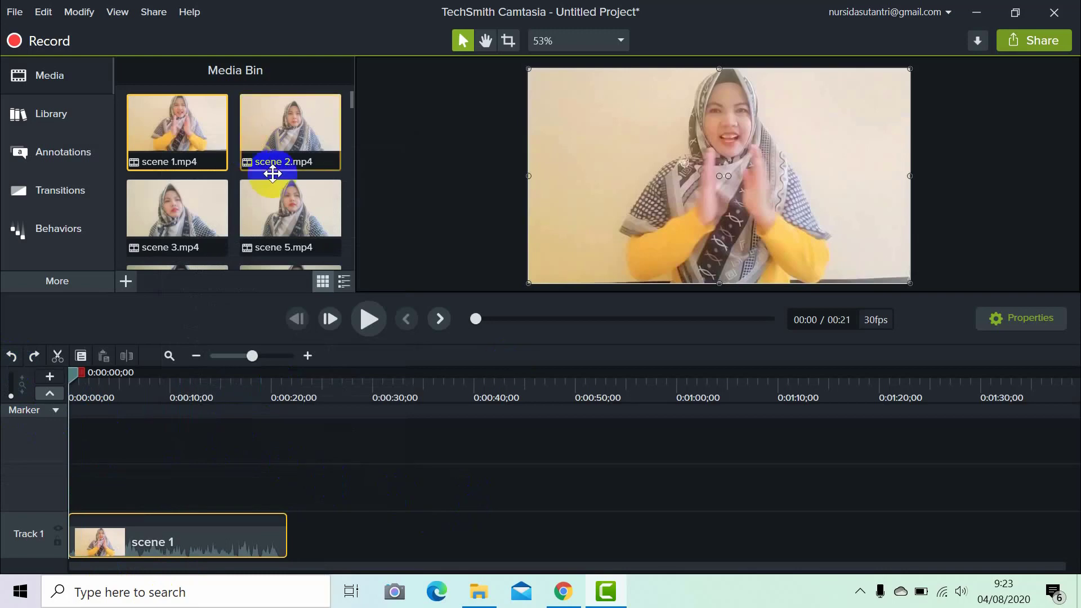
- Preview the beginning of scene 1 and position the playhead at 0:00:09;23
left_click(361, 321)
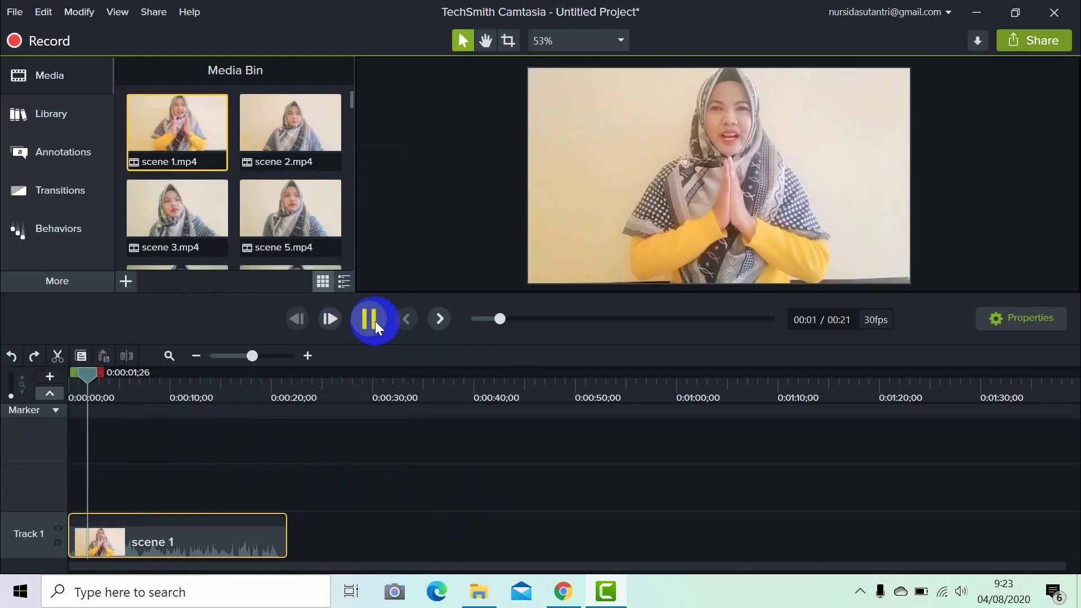
left_click(171, 448)
left_click_drag(83, 376, 159, 397)
left_click_drag(125, 386, 165, 362)
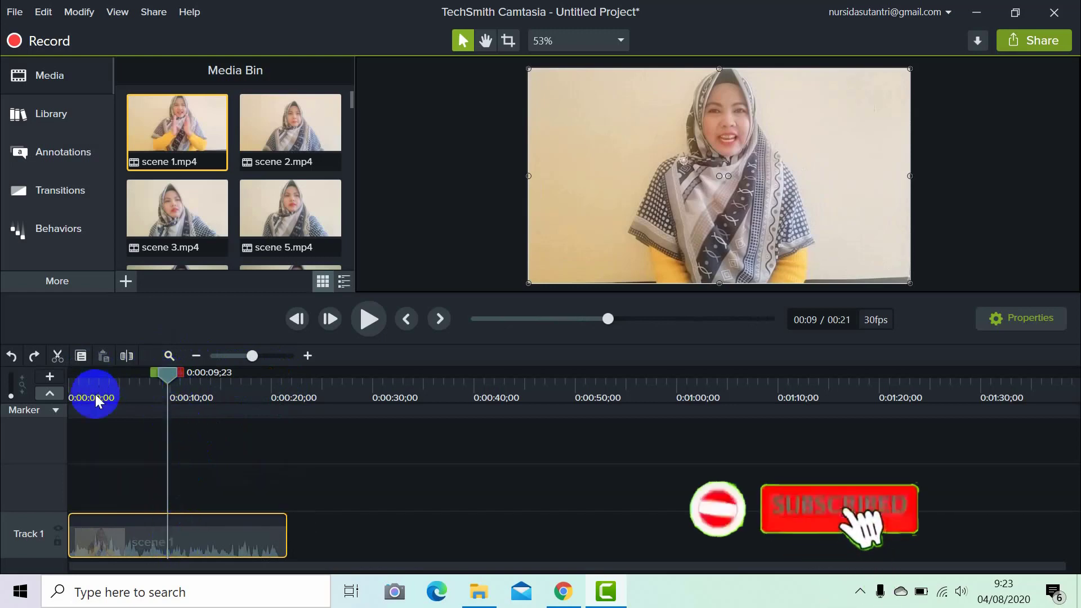
- Try cutting the whole scene 1 clip from the timeline and undo the cut
left_click(56, 360)
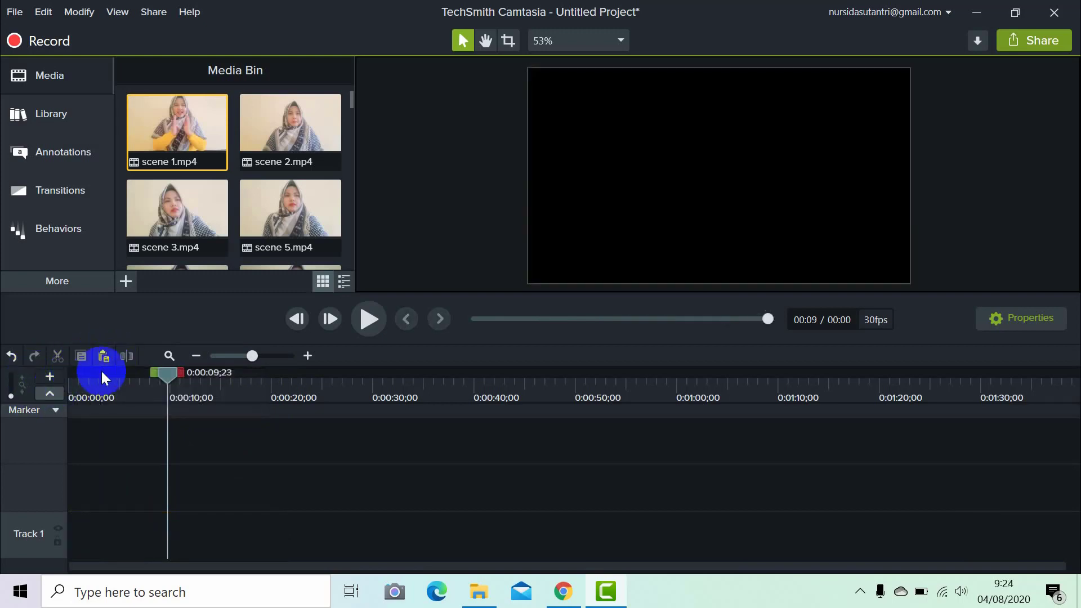
left_click(12, 356)
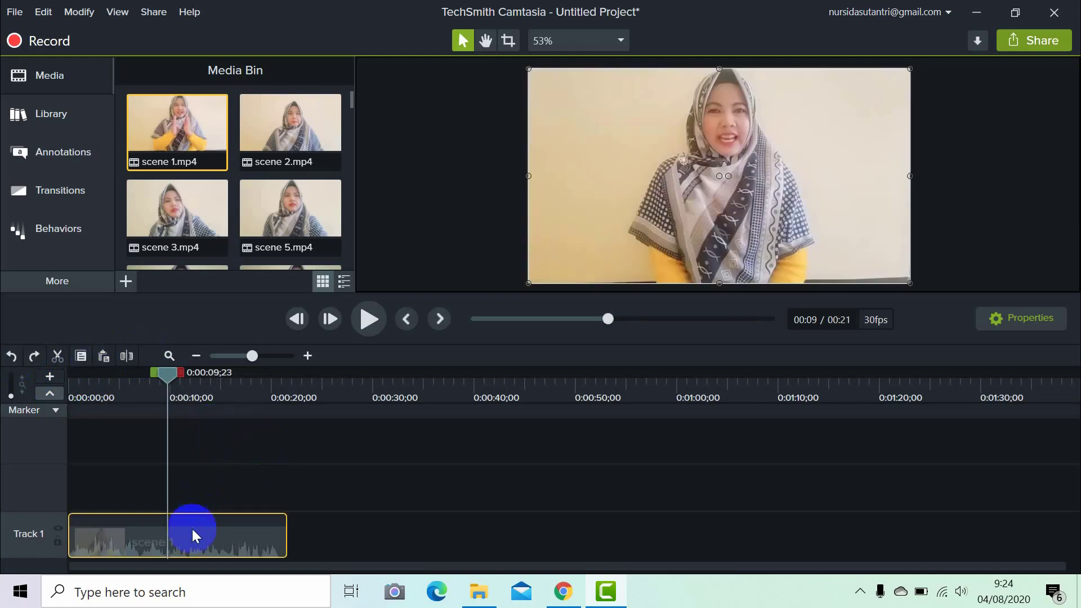
- Split the scene 1 clip at 0:00:09;23 and again at 0:00:10;20 to isolate a short middle section
left_click(128, 357)
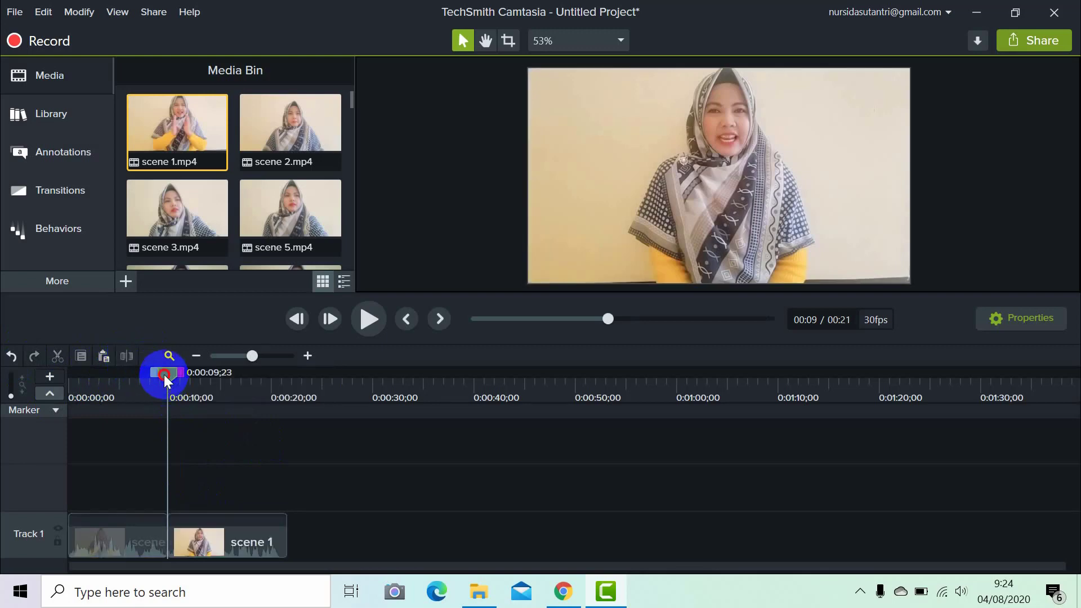
left_click_drag(164, 374, 175, 378)
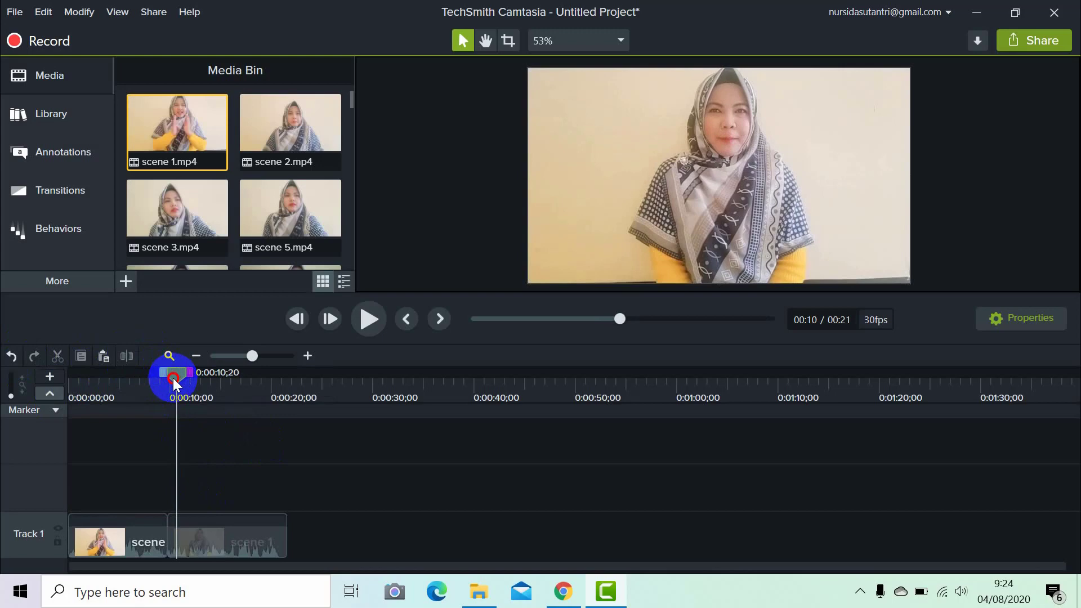
left_click(191, 536)
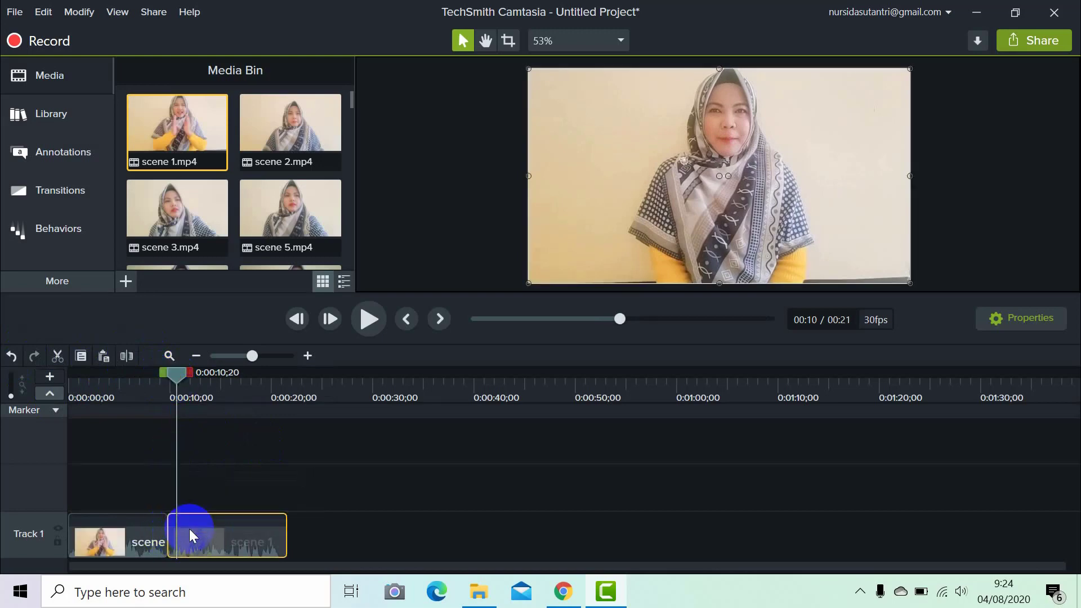
left_click(128, 356)
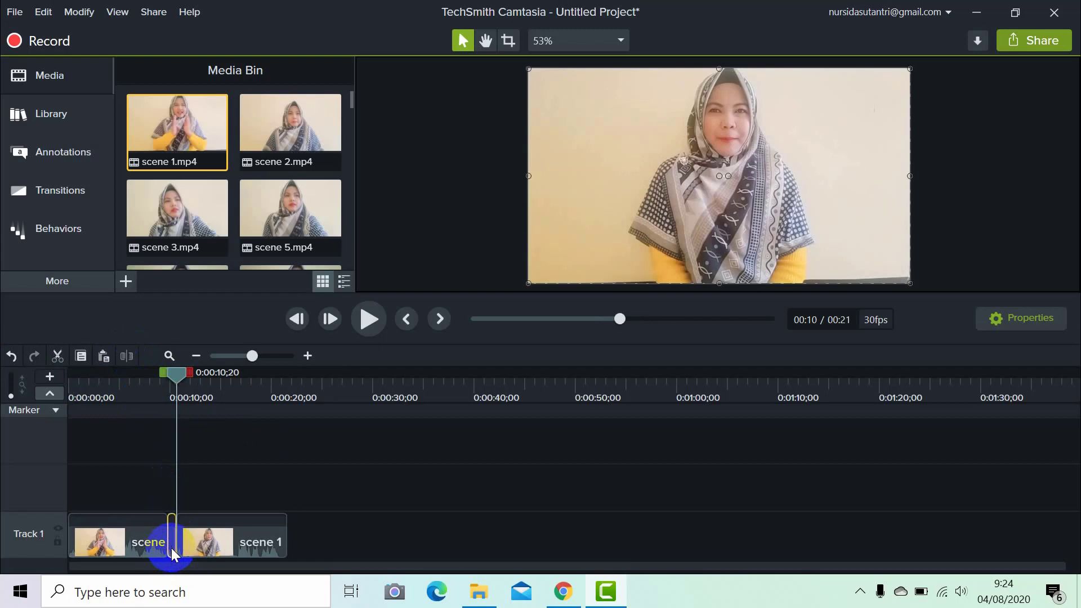
- Delete the short middle section of scene 1 and move the remaining part back against the first to close the gap
key("Delete")
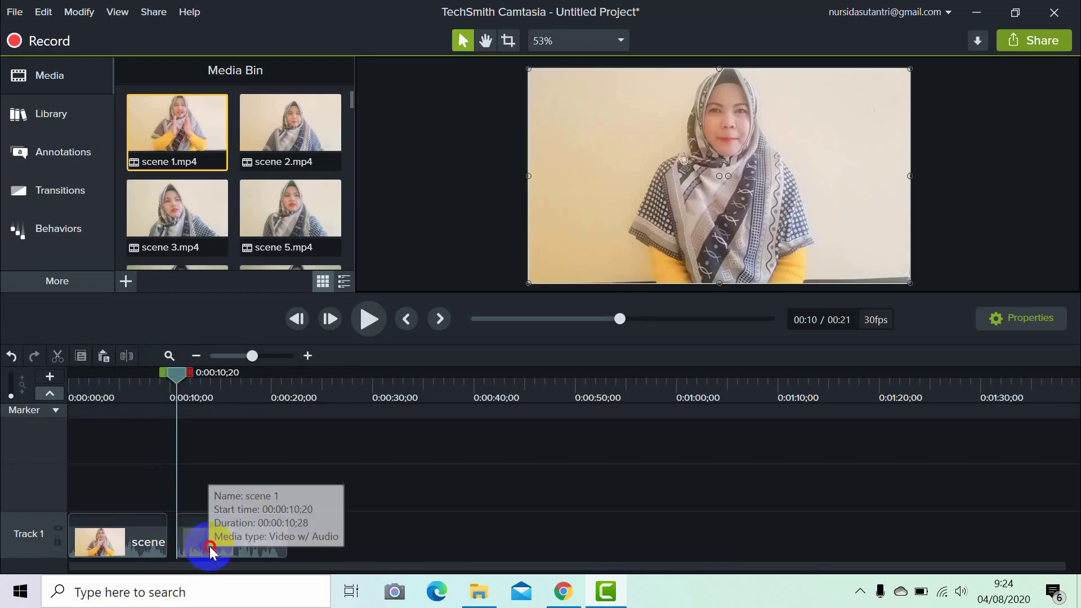
left_click_drag(185, 547, 172, 550)
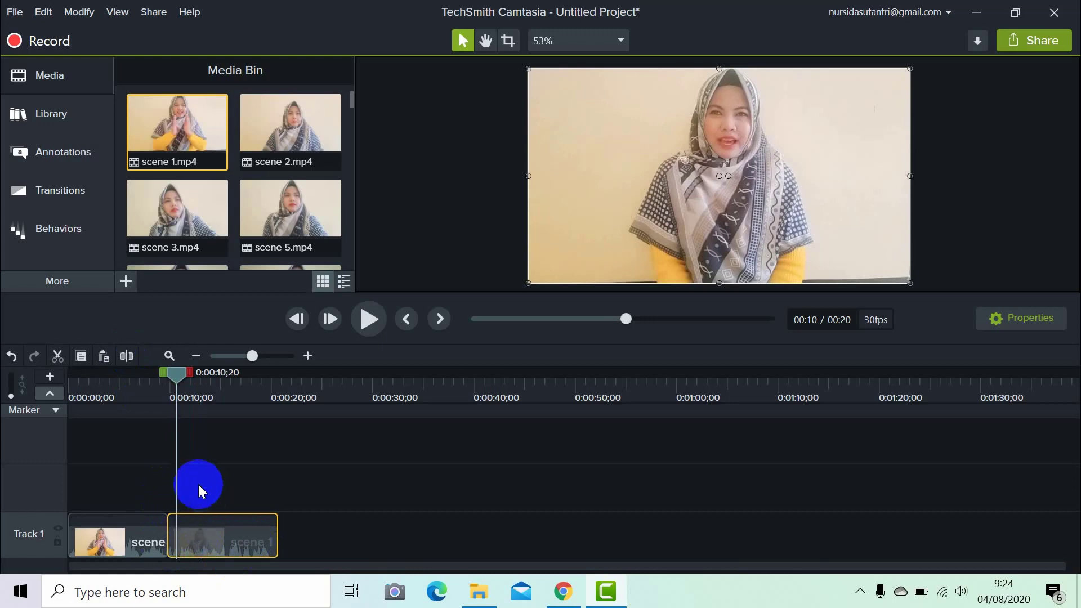
left_click_drag(192, 260, 218, 531)
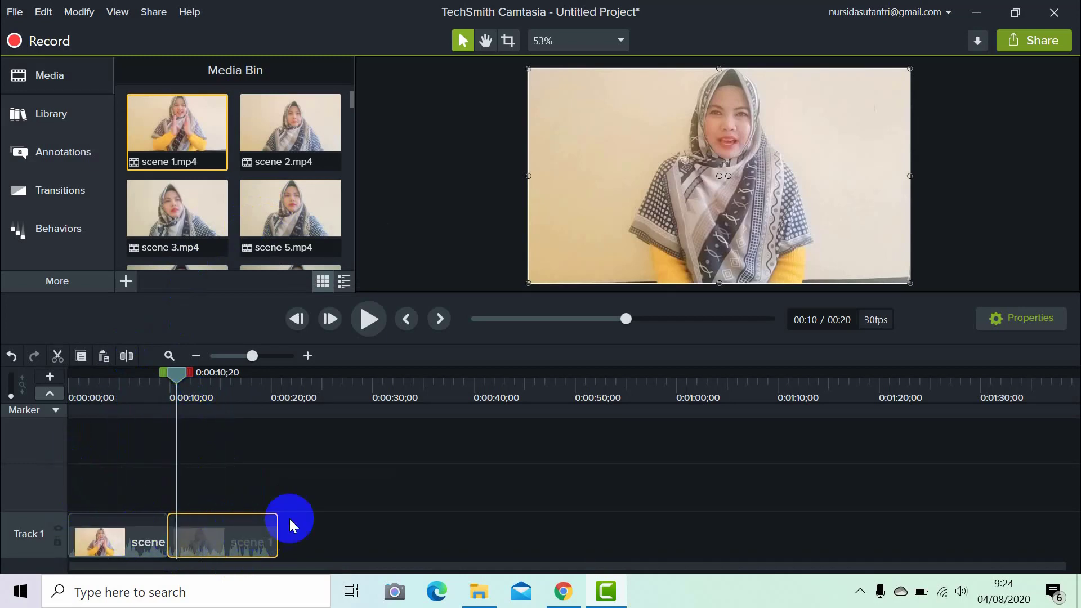
- Move the playhead to the end of scene 1 at 0:00:20;15 and append scene 2 and scene 3 in order on Track 1
left_click_drag(174, 374, 276, 403)
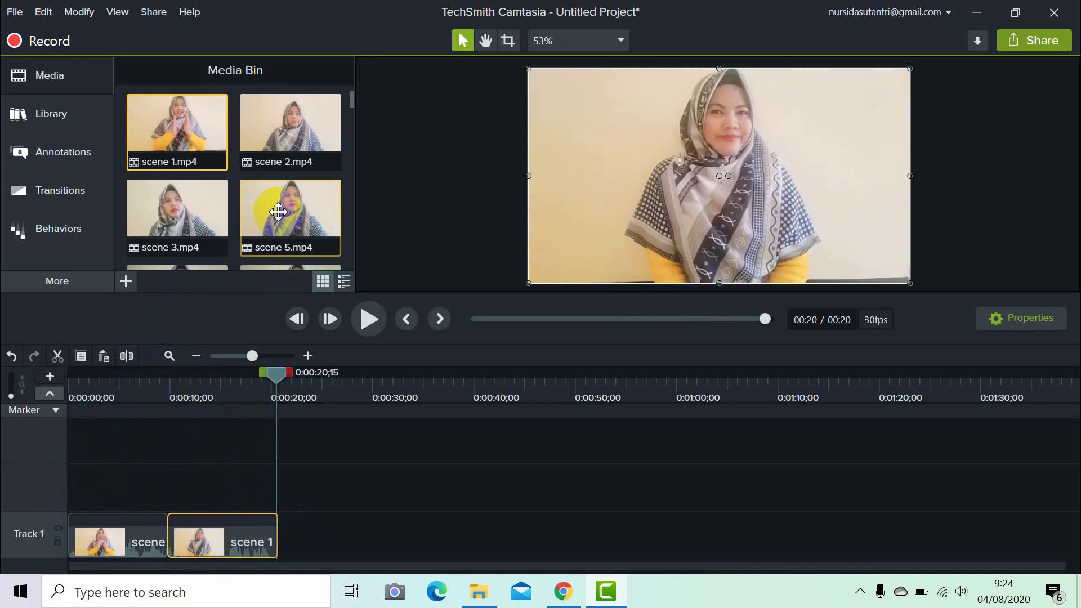
left_click(287, 141)
left_click_drag(287, 142, 276, 538)
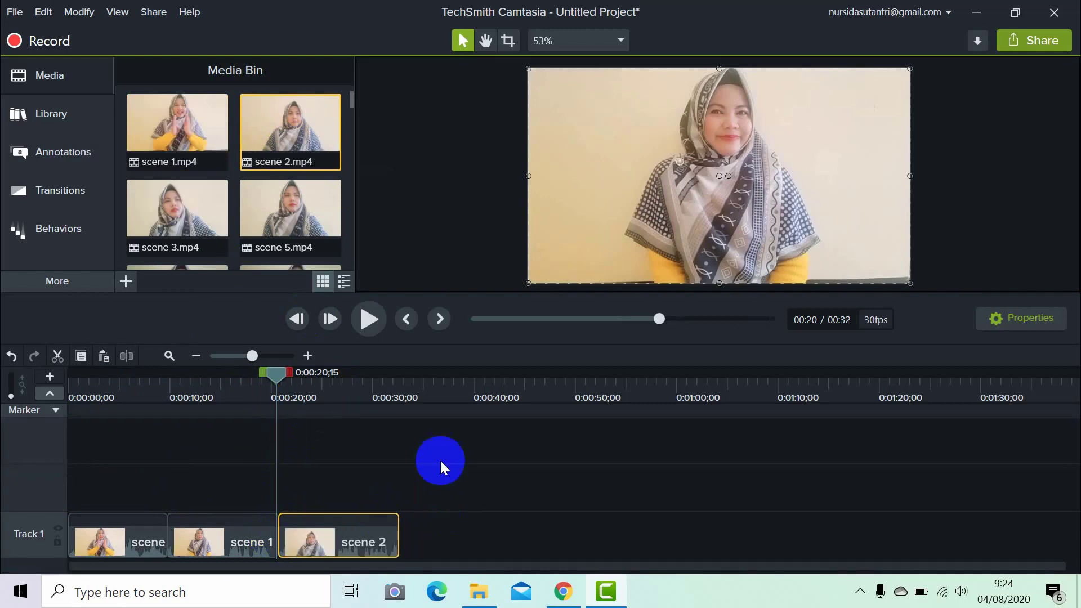
left_click(199, 230)
left_click_drag(198, 230, 388, 543)
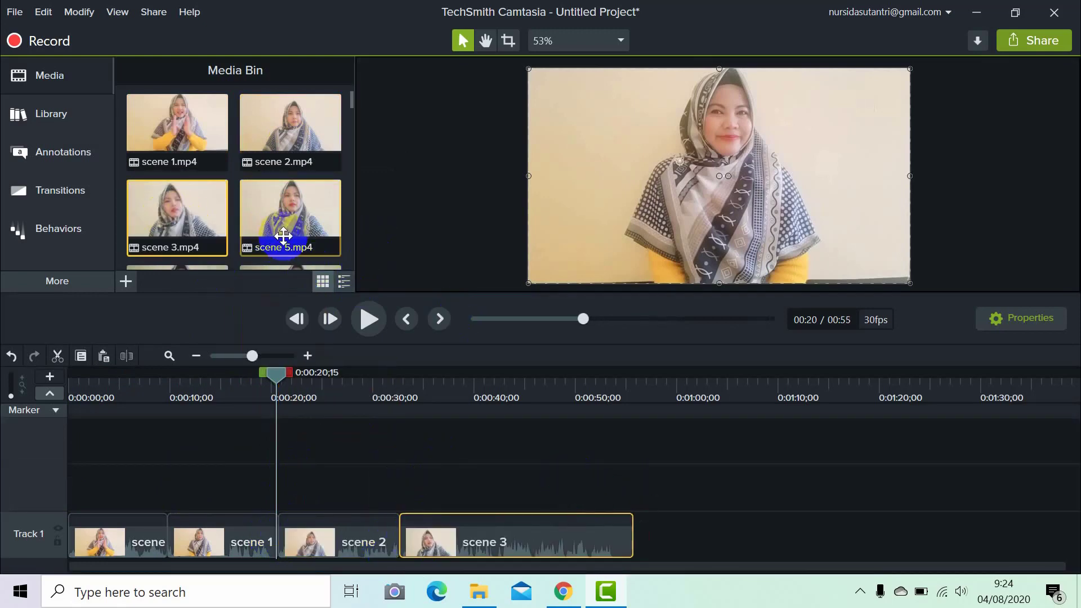
- Append scene 5 after scene 3 on Track 1 and play a short part of scene 3 from 0:00:35;27
left_click_drag(279, 232, 633, 563)
left_click(430, 532)
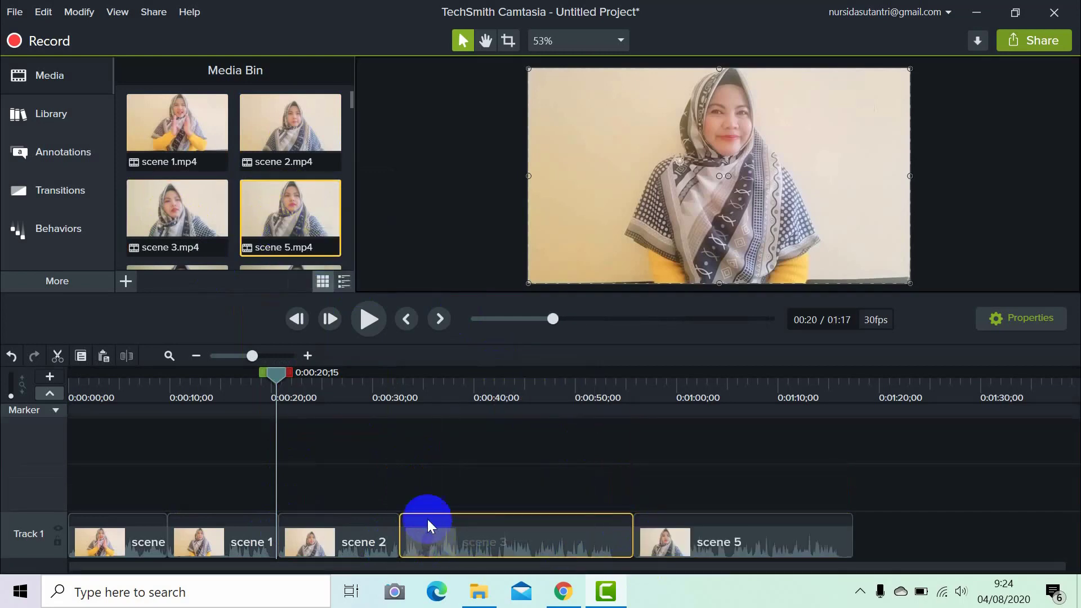
left_click(431, 376)
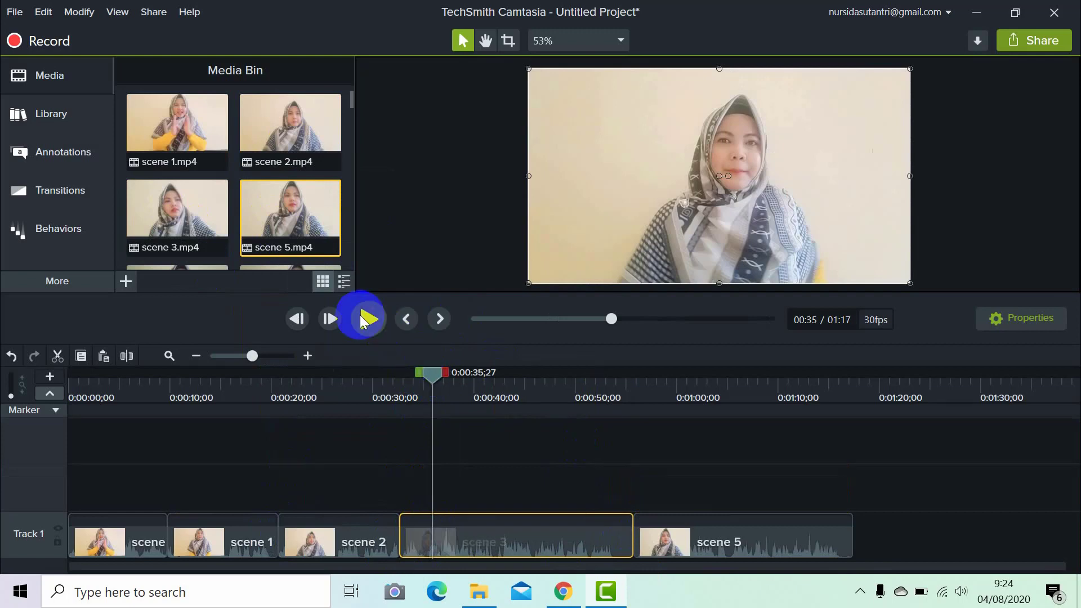
left_click(369, 319)
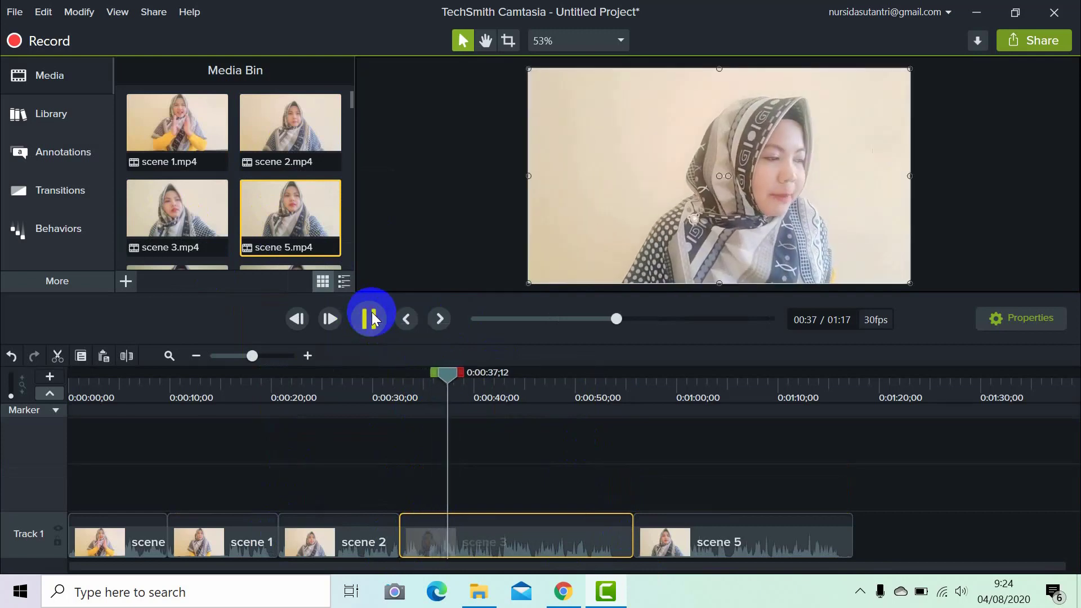
left_click(370, 319)
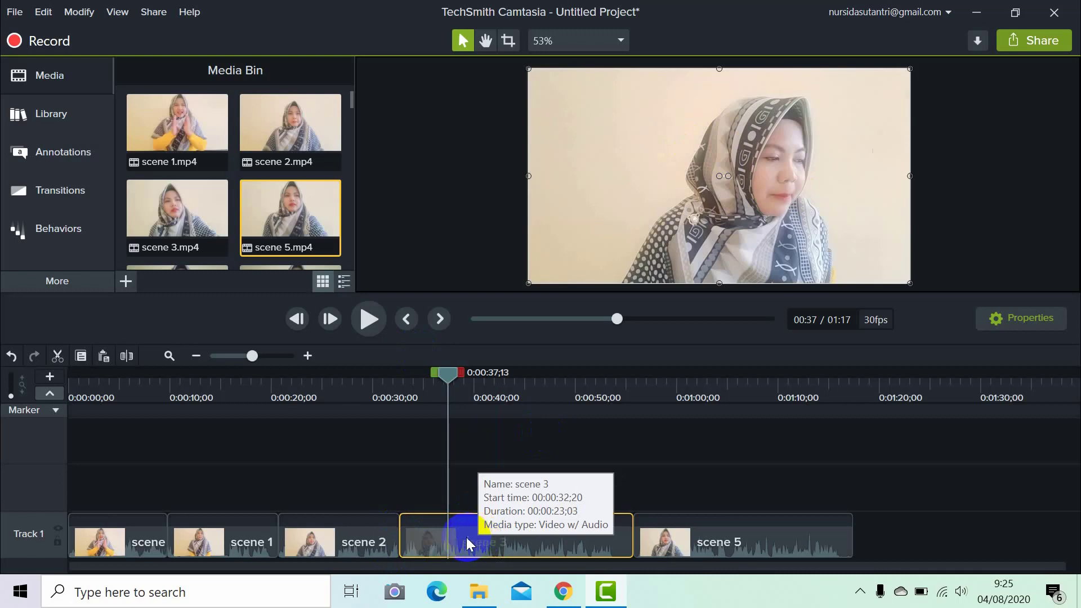
- Separate the audio and video of the scene 3 clip and check each part's selection on its own track
right_click(467, 542)
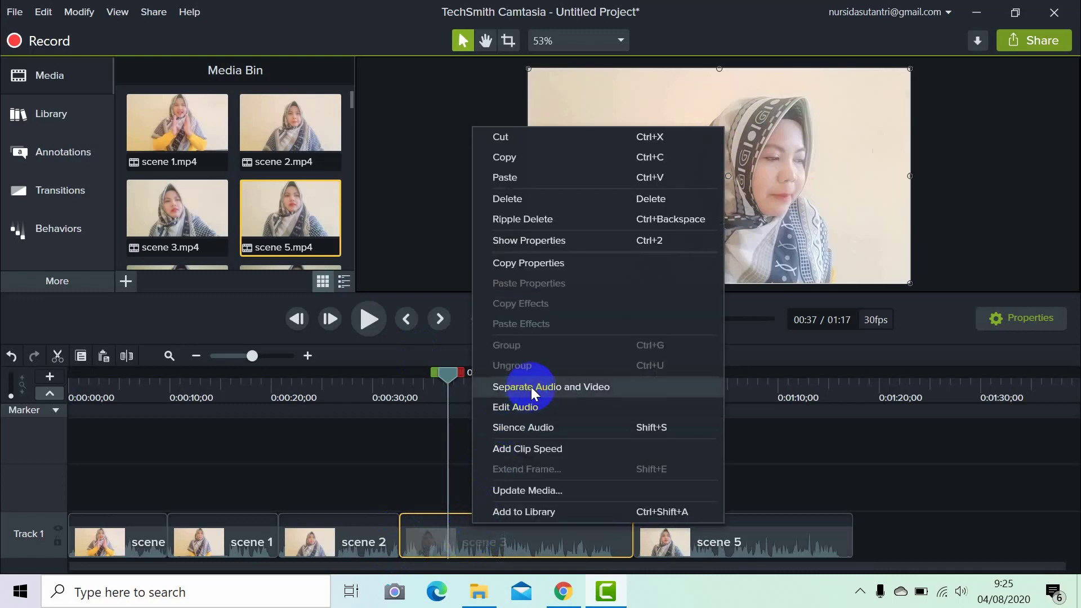
left_click(533, 389)
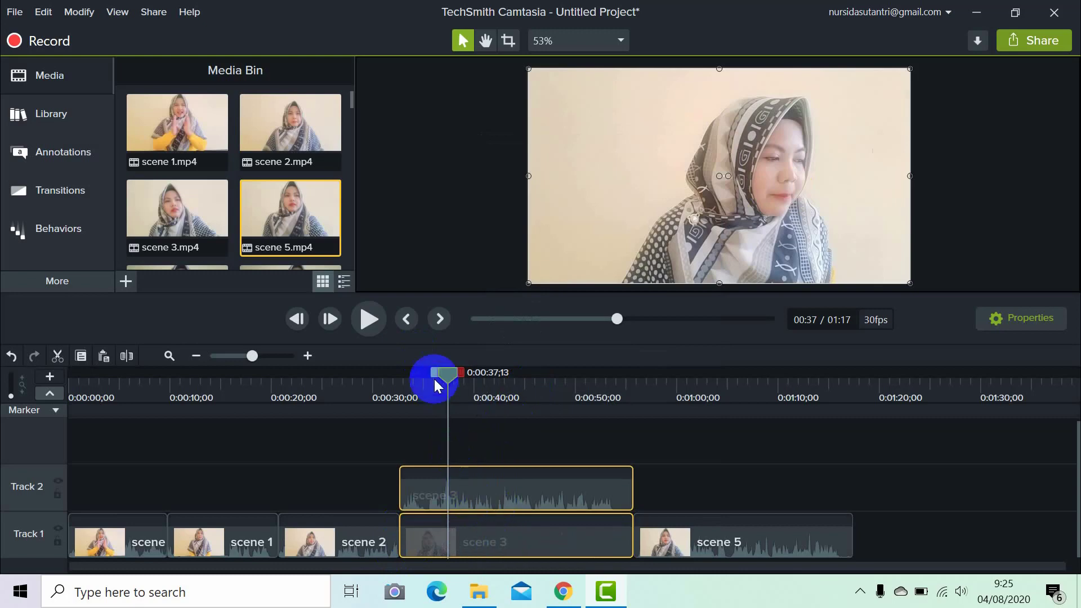
left_click(761, 500)
left_click(527, 494)
left_click(483, 543)
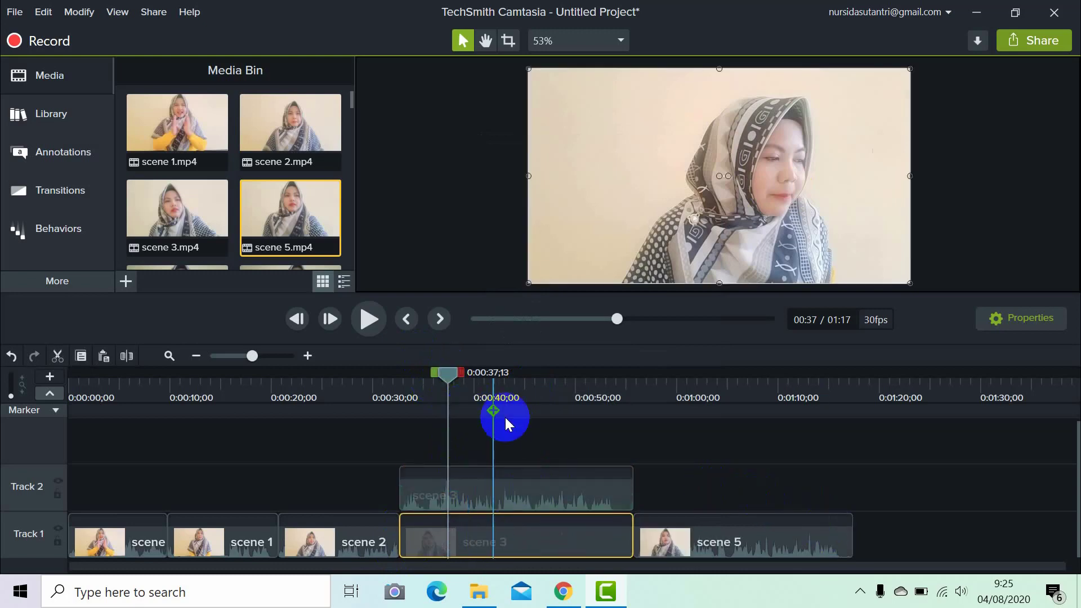
left_click(699, 486)
- Split the scene 3 video on Track 1 at 0:00:35;25 and again at 0:00:50;07
mouse_move(447, 370)
left_mouse_down()
mouse_move(422, 370)
mouse_move(430, 371)
left_mouse_up()
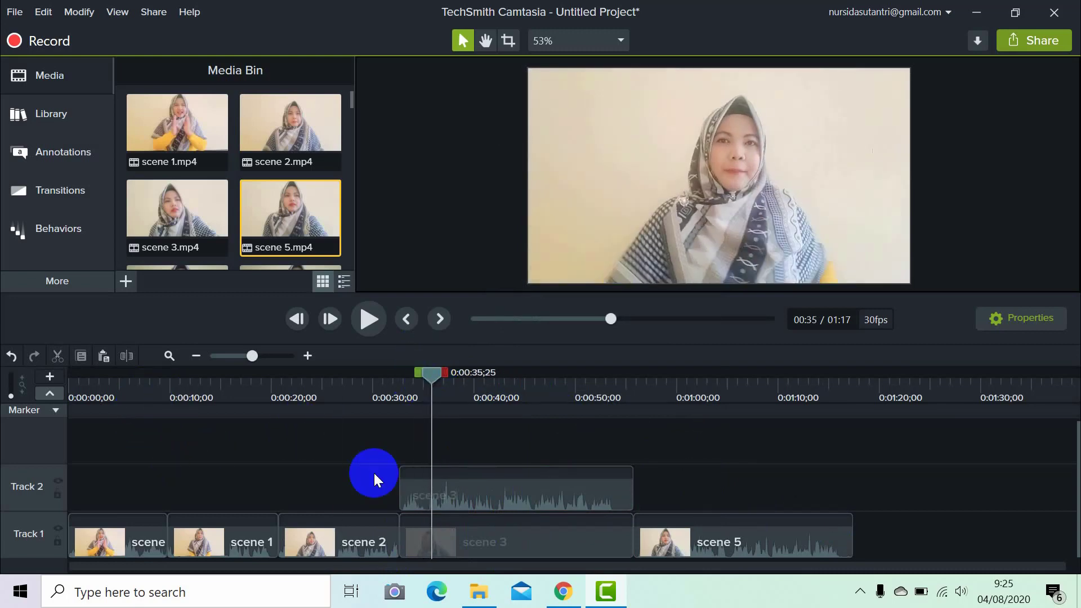
left_click(464, 535)
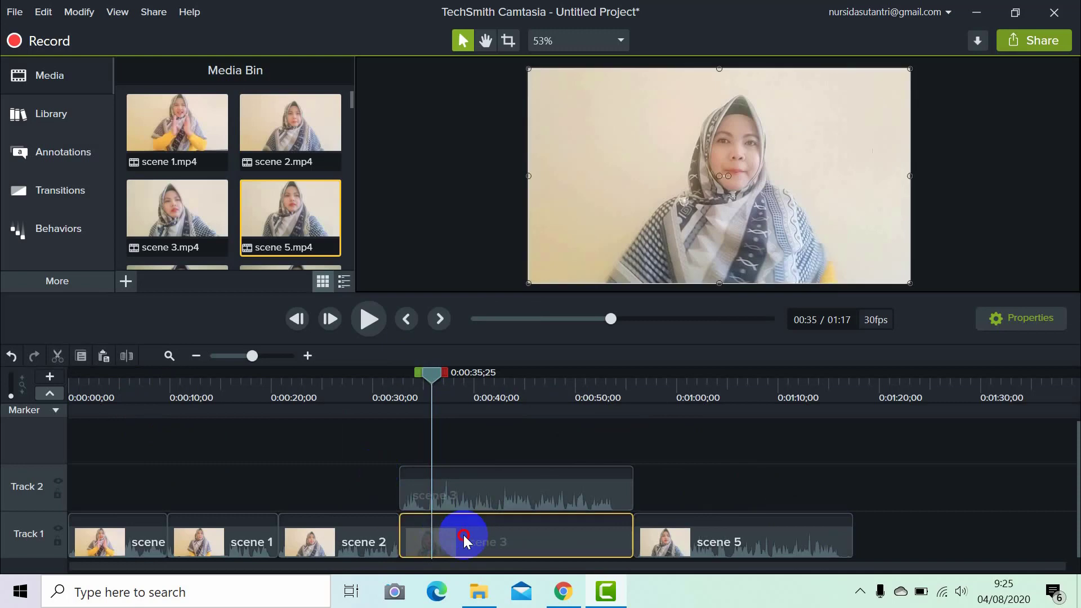
left_click(126, 353)
left_click_drag(430, 369, 577, 393)
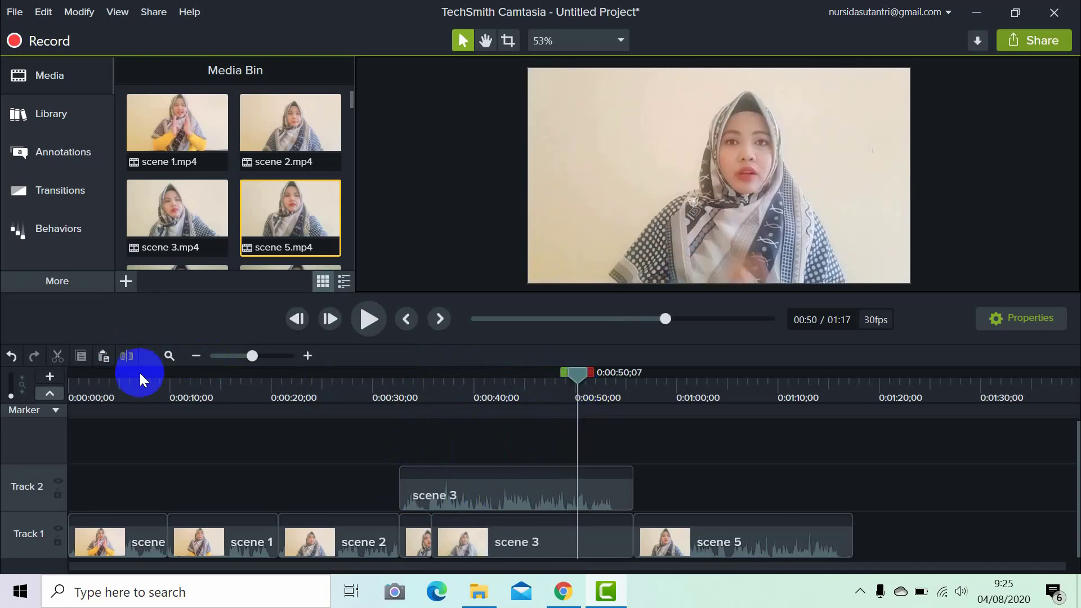
left_click(517, 541)
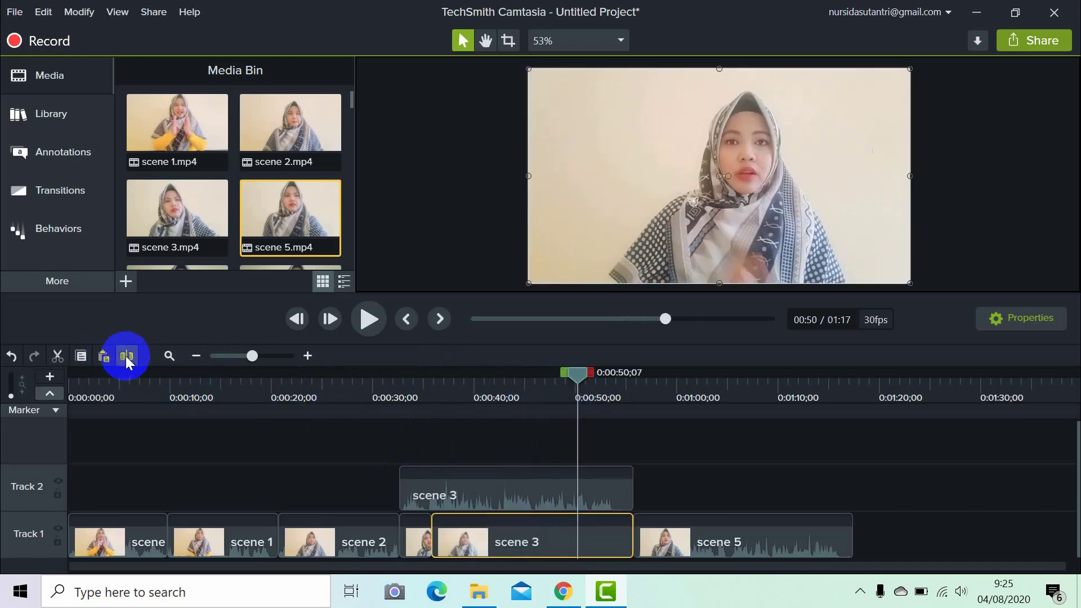
left_click(127, 356)
- Delete the middle section of the scene 3 video on Track 1 and move the playhead into the gap at 0:00:46;20
left_click(522, 530)
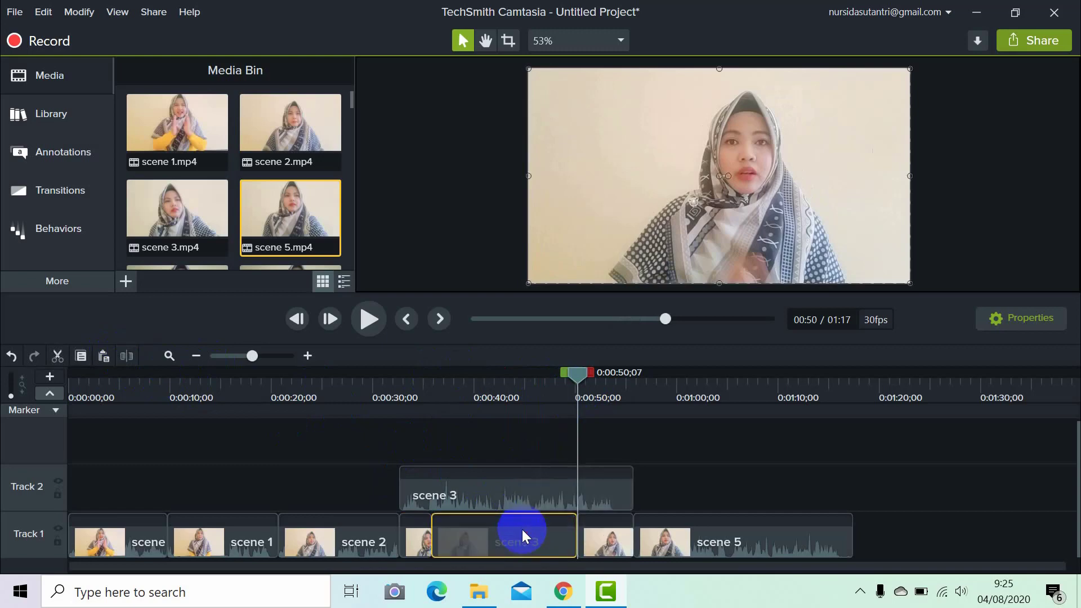
key("Delete")
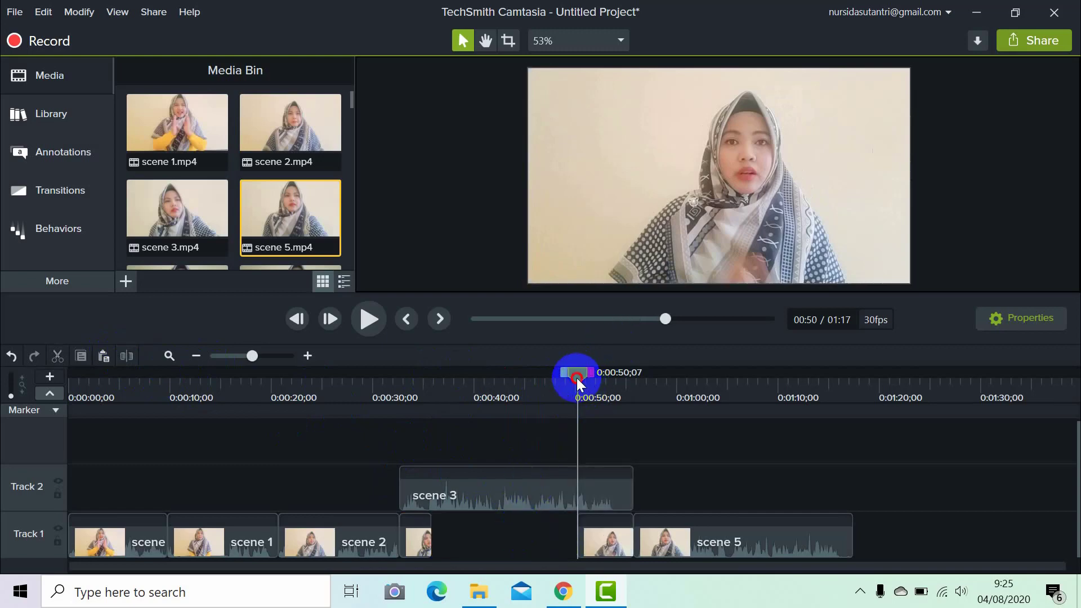
left_click_drag(577, 383, 540, 395)
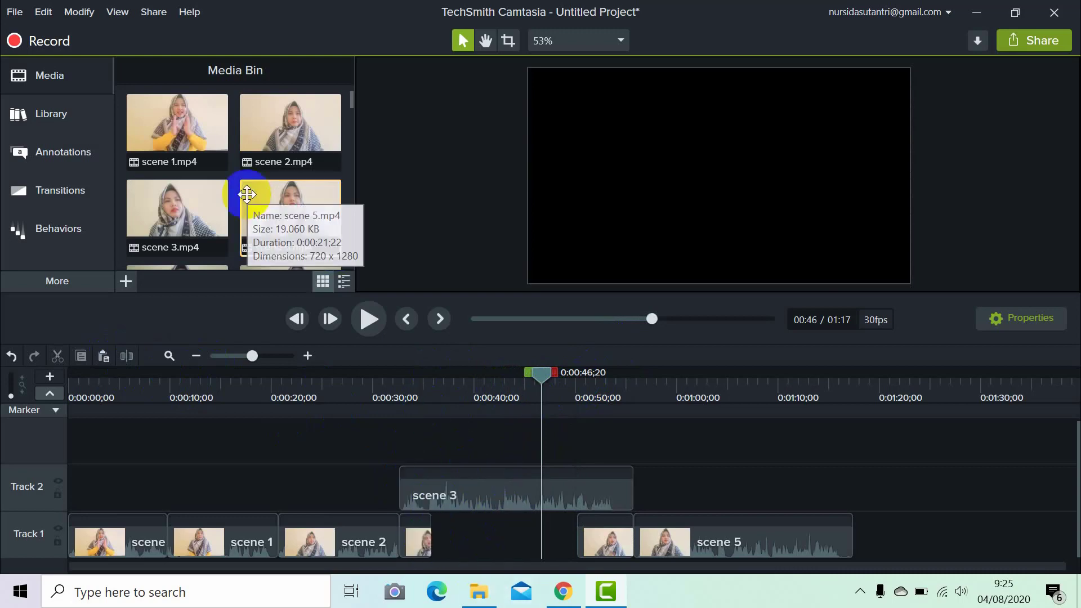
- Find TUJUAN PEMBELAJARAN.PNG in the media bin and place it in the Track 1 gap between the two scene 3 parts
scroll(217, 187, "down", 5)
scroll(216, 193, "down", 8)
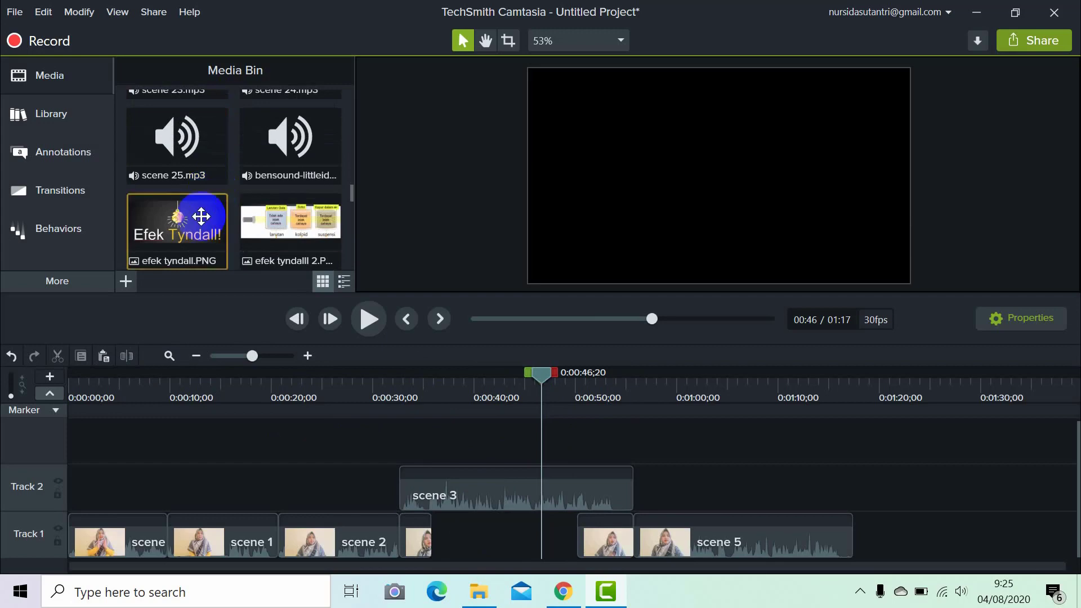
scroll(267, 231, "down", 3)
scroll(259, 228, "down", 6)
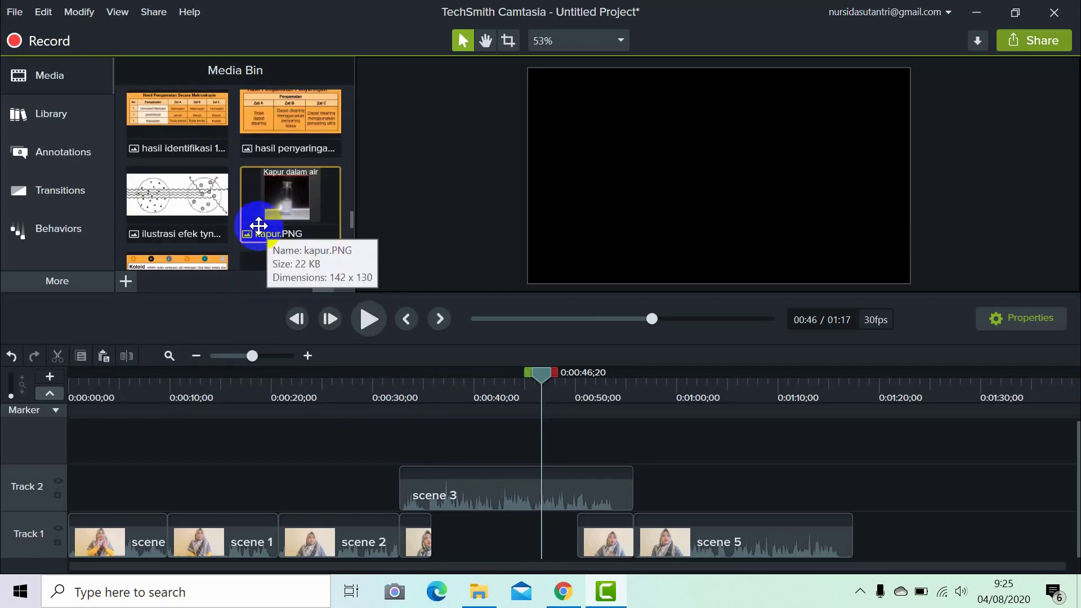
scroll(255, 226, "down", 1)
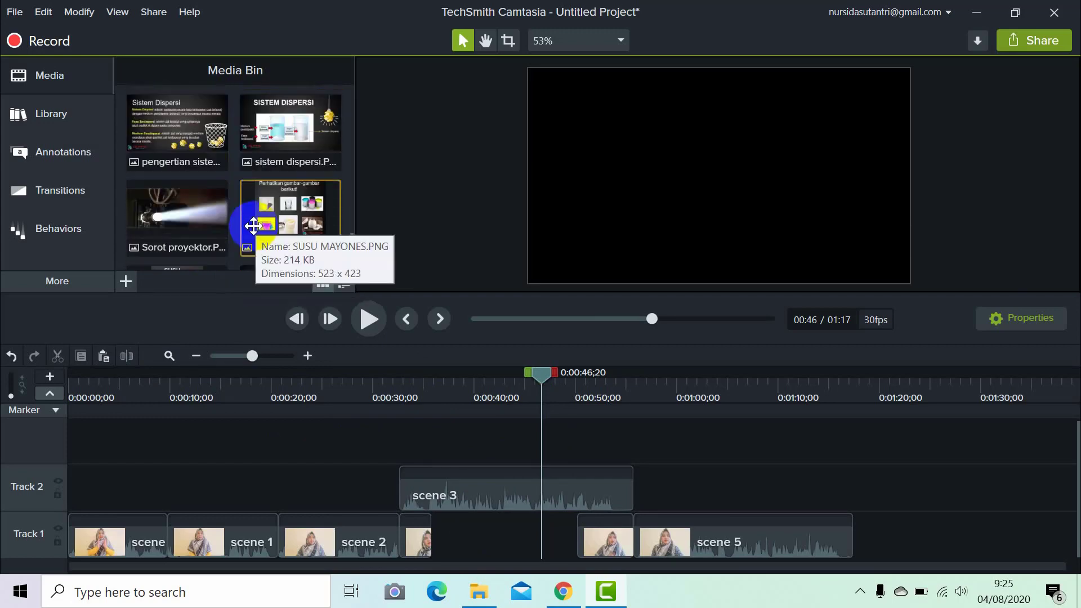
scroll(259, 233, "down", 2)
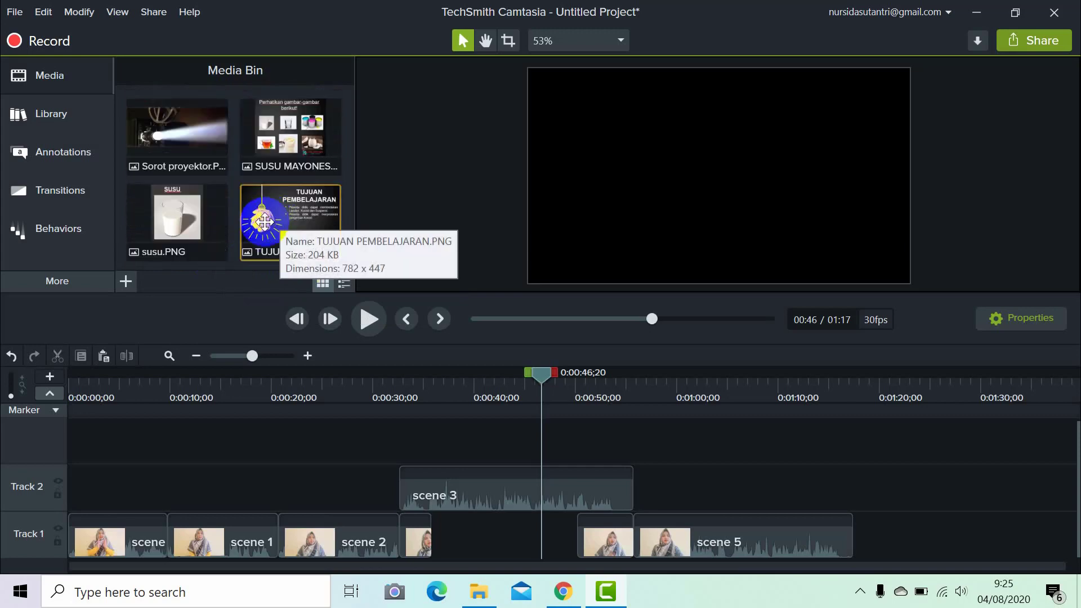
left_click_drag(288, 206, 577, 536)
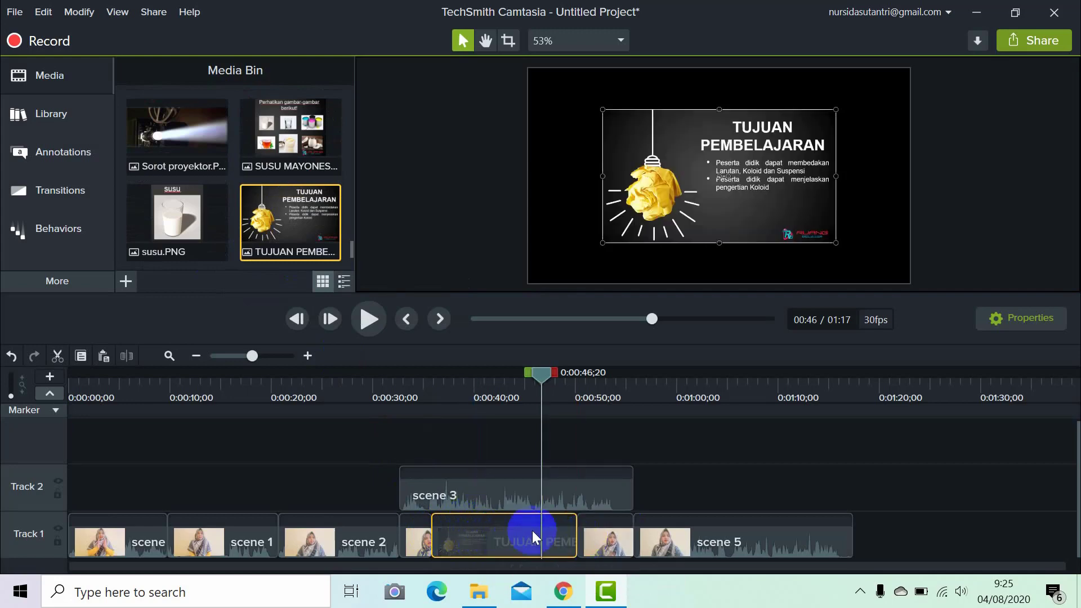
- Scale the TUJUAN PEMBELAJARAN image to fit the canvas
right_click(483, 517)
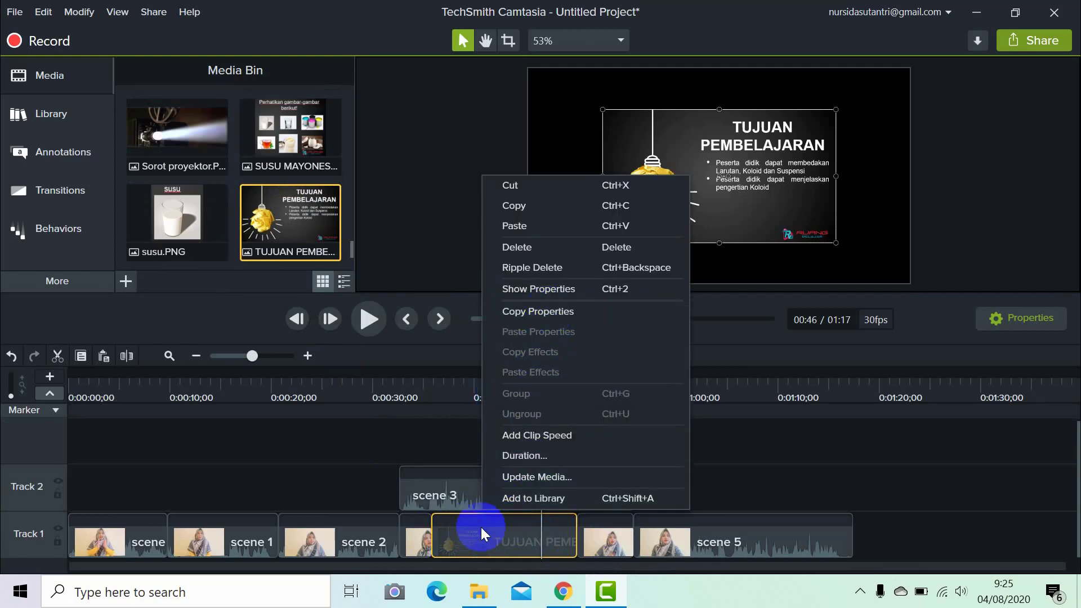
left_click(458, 538)
right_click(458, 538)
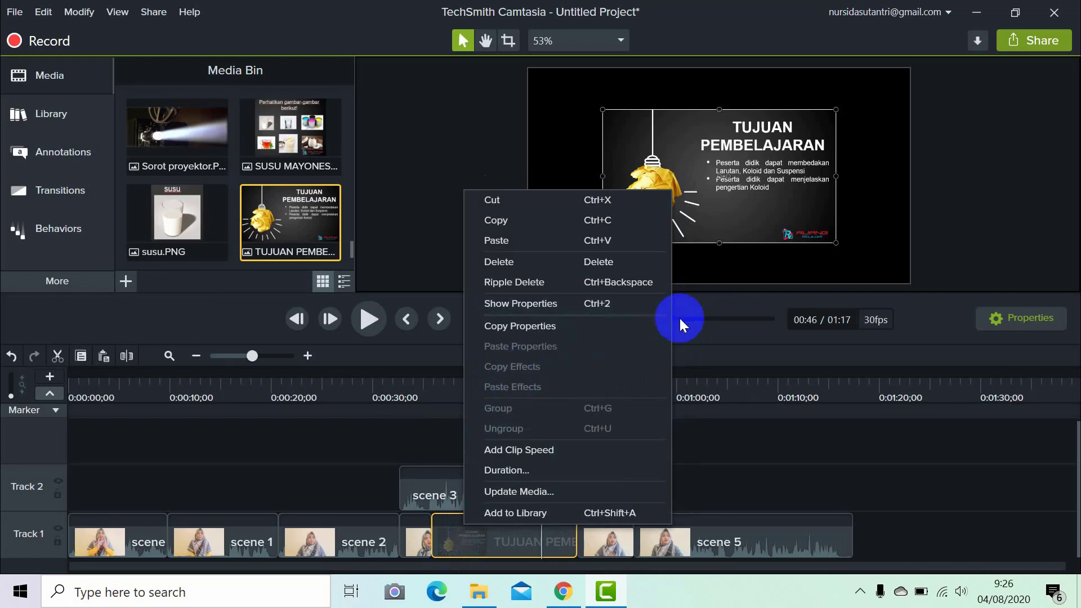
left_click(722, 448)
right_click(737, 151)
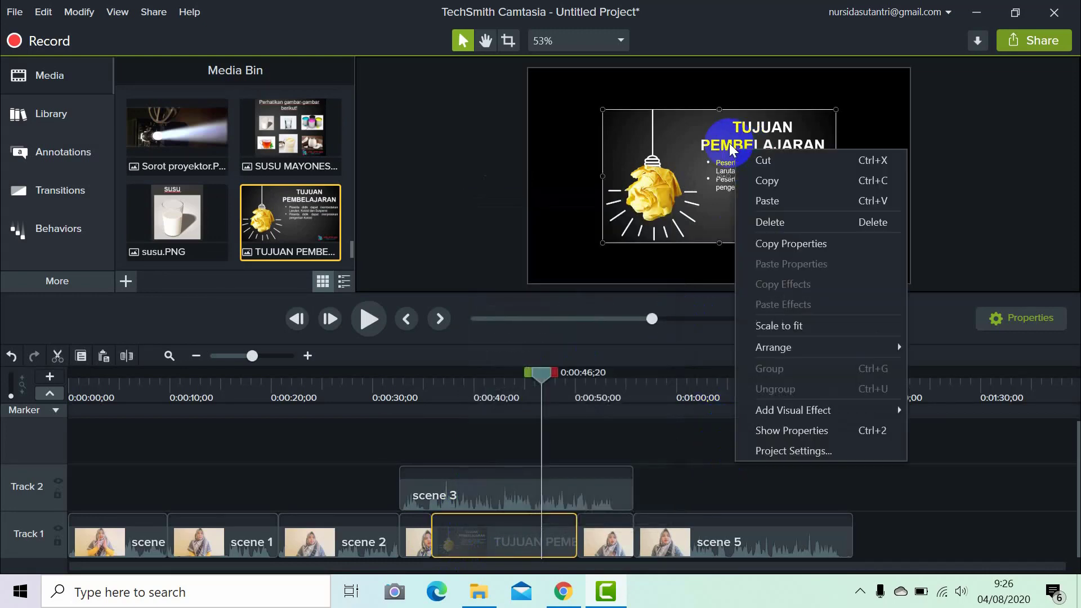
left_click(764, 326)
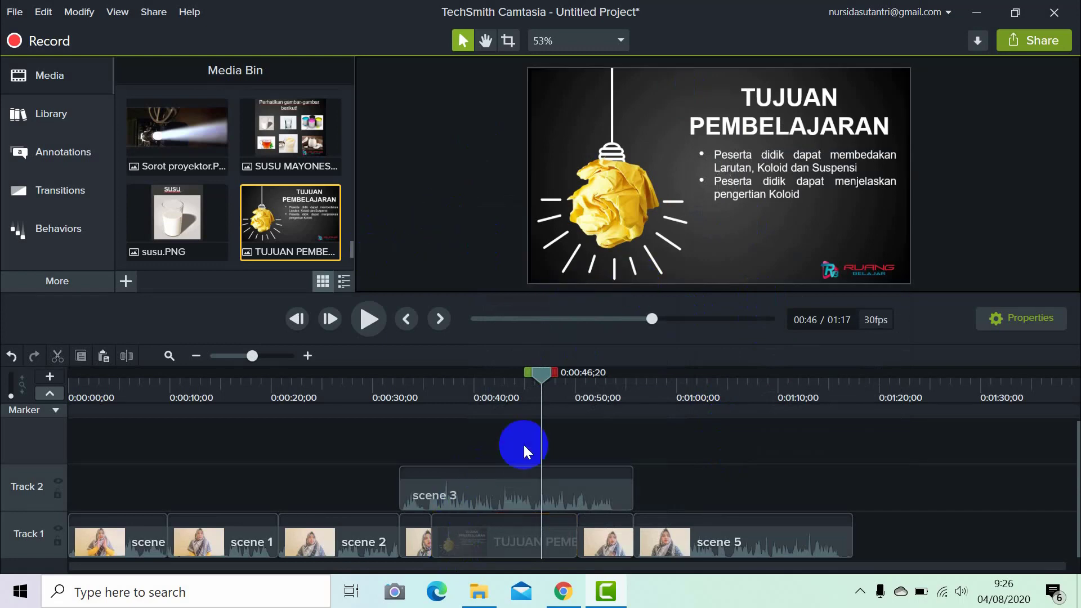
- Play the timeline from 0:00:32;02 to review the inserted image over the scene 3 audio, and scrub through scene 5 to 0:01:15;28
left_click_drag(539, 376, 393, 374)
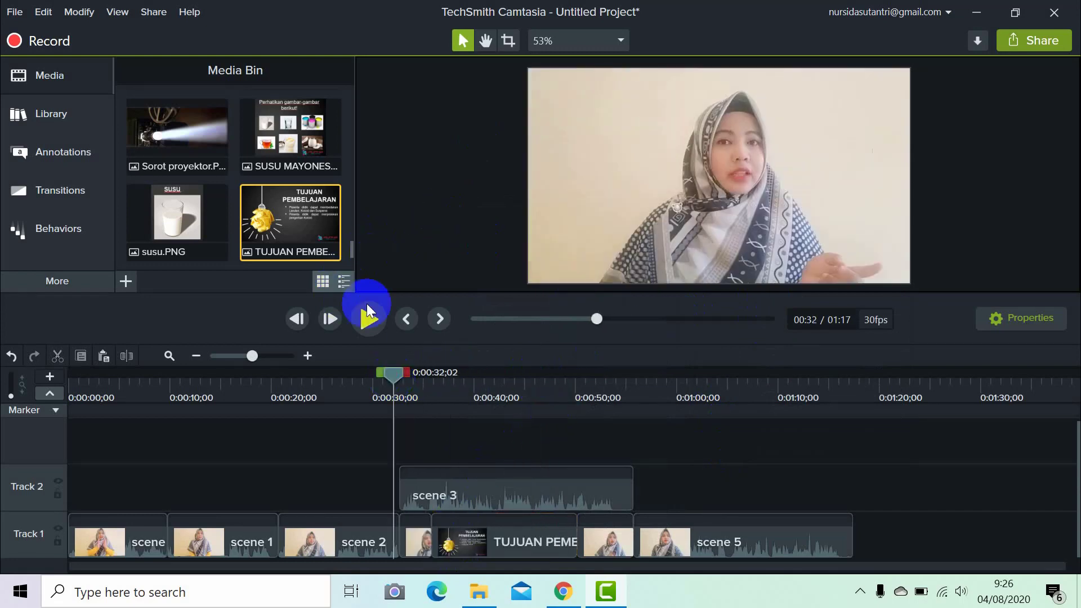
left_click(369, 306)
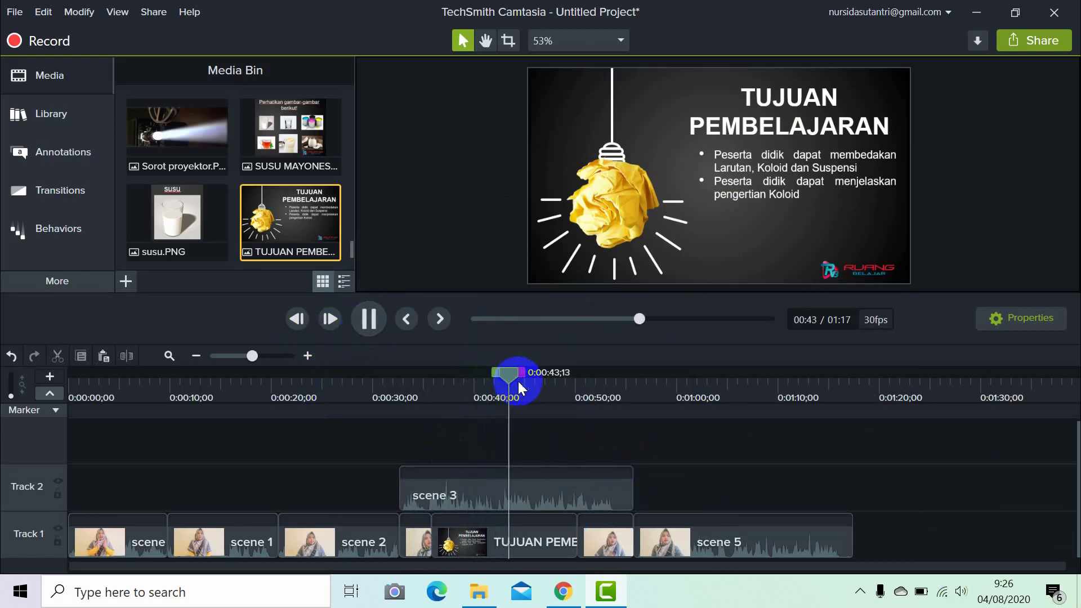
left_click_drag(517, 373, 526, 377)
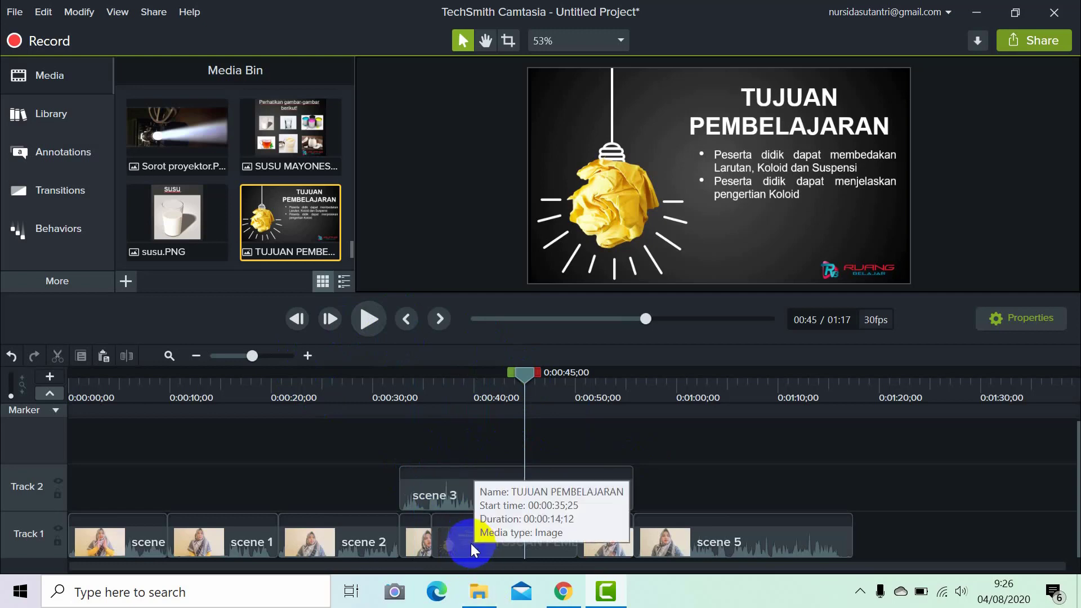
left_click_drag(524, 371, 732, 375)
left_click_drag(770, 410, 837, 417)
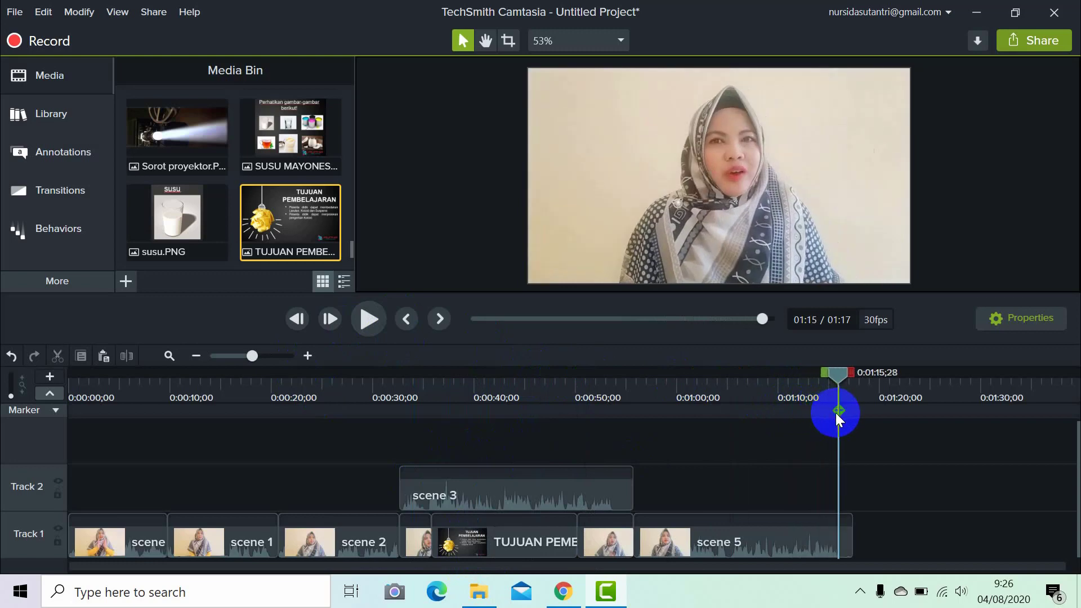
- Find the bensound-littleidea music in the media bin and add it to a new Track 3 from the timeline's start
scroll(265, 193, "down", 5)
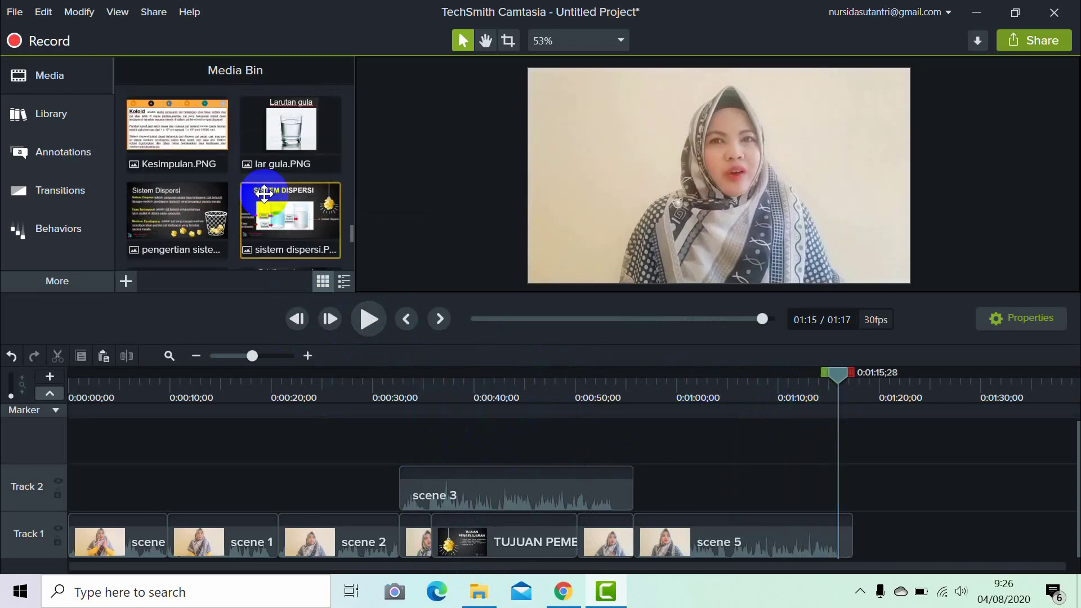
scroll(264, 194, "up", 10)
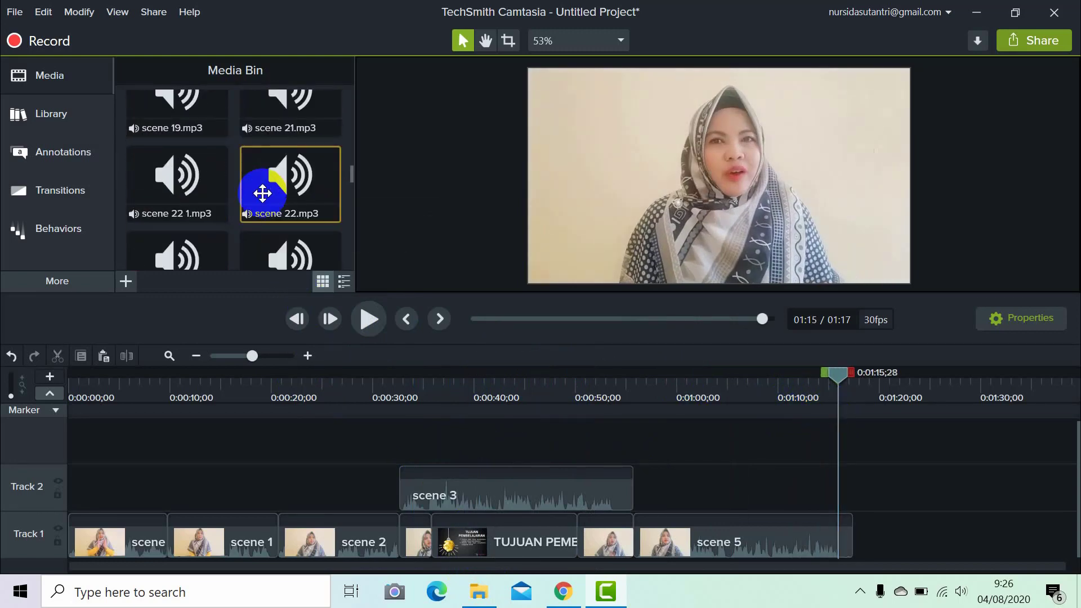
scroll(263, 193, "down", 6)
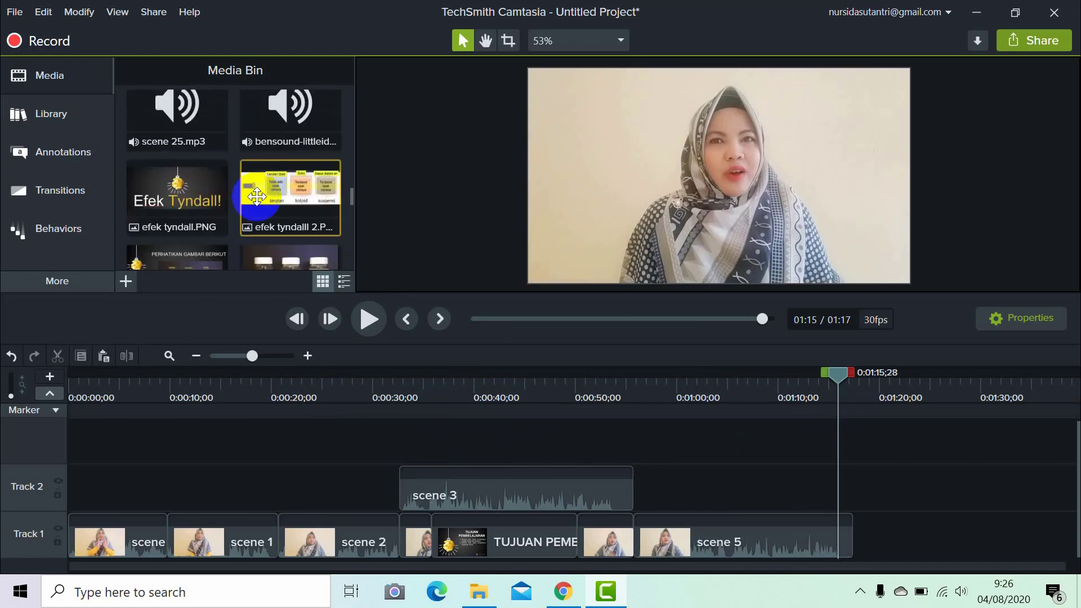
left_click_drag(286, 119, 55, 446)
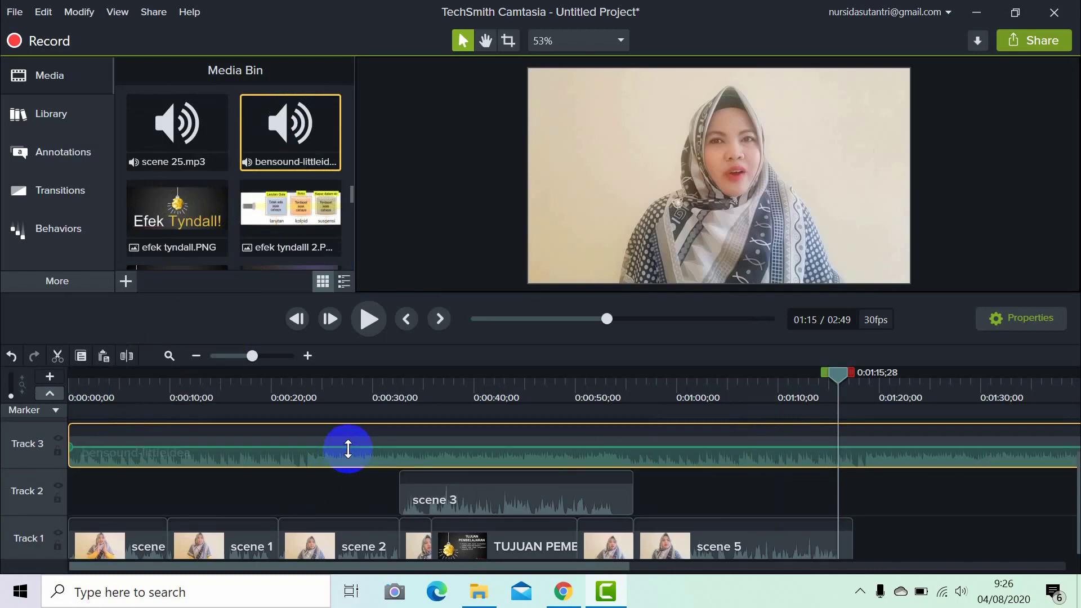
left_click(329, 481)
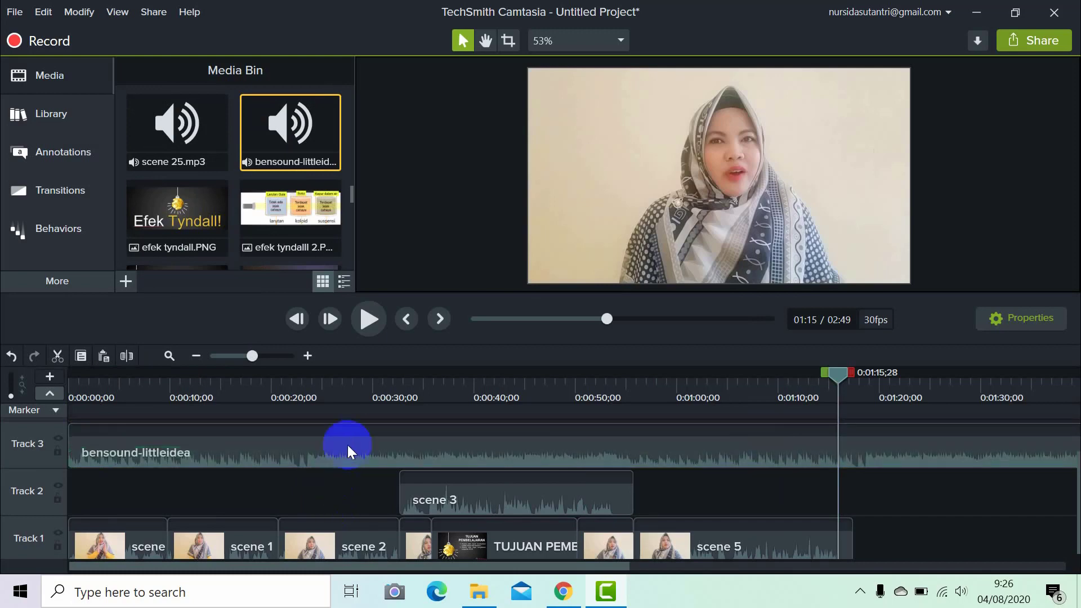
- Add a marker to the bensound-littleidea clip at 0:00:27;25 and lower the clip's volume to 49%
left_click(352, 435)
left_click(363, 453)
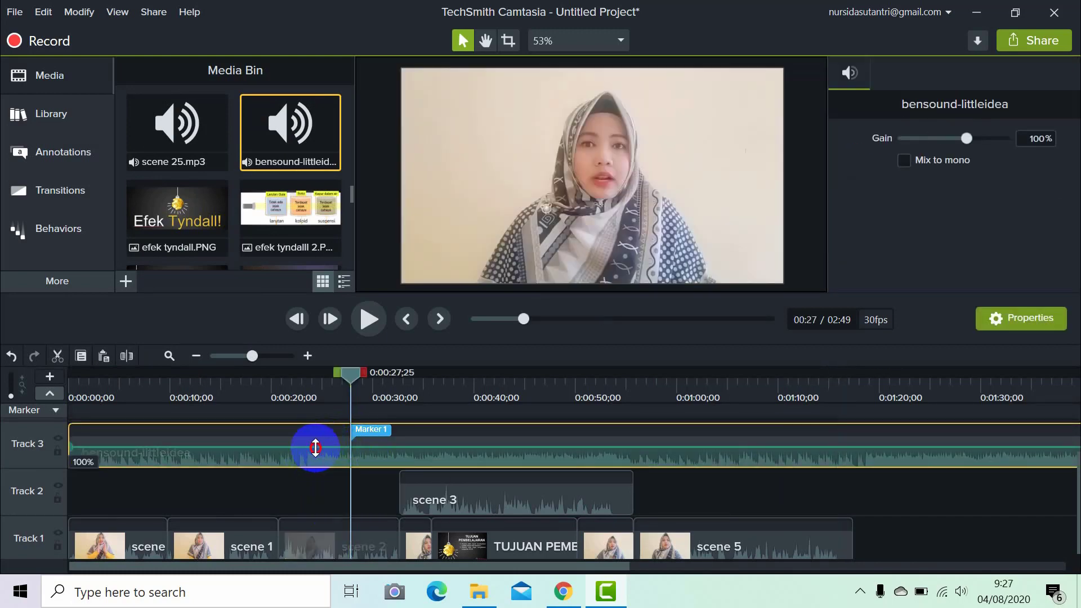
mouse_move(316, 447)
left_mouse_down()
mouse_move(315, 465)
mouse_move(306, 459)
left_mouse_up()
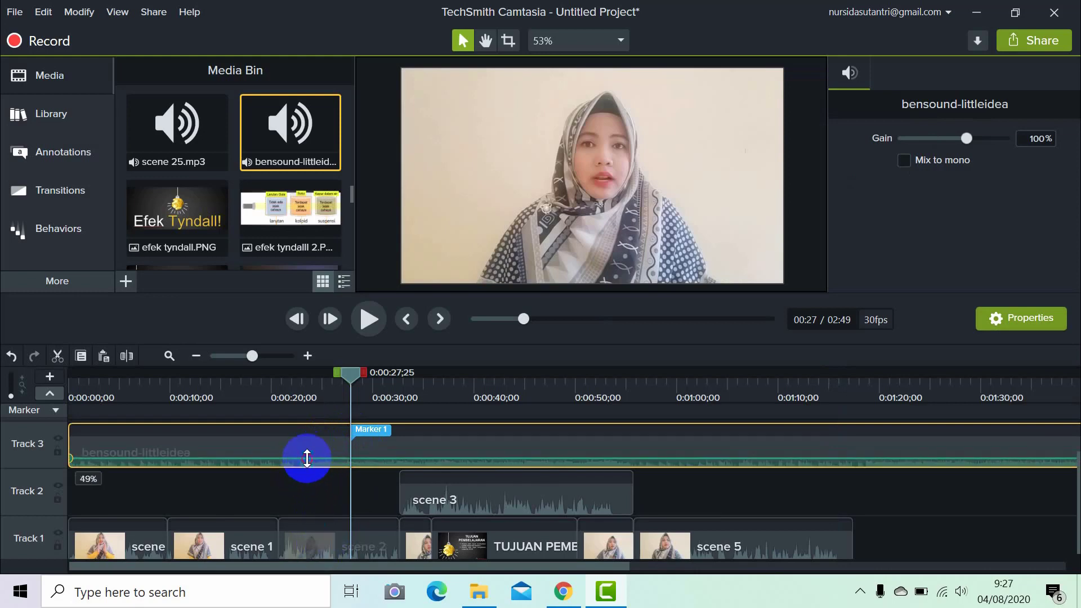
left_click(304, 483)
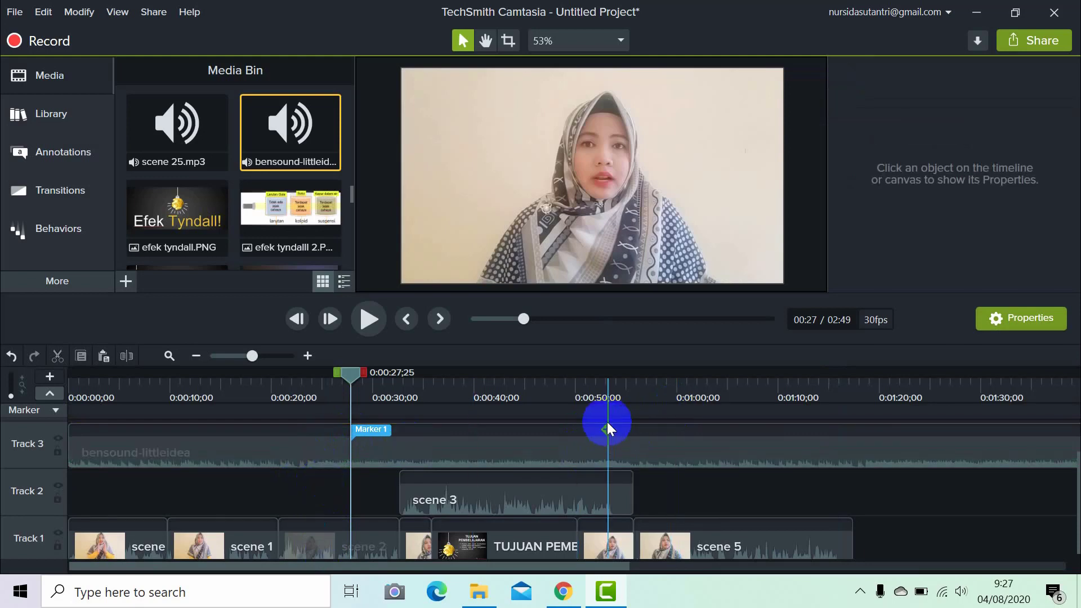
- Bring up the transitions collection and add a marker to the scene 1 clip at 0:00:13;20
left_click_drag(349, 374, 842, 445)
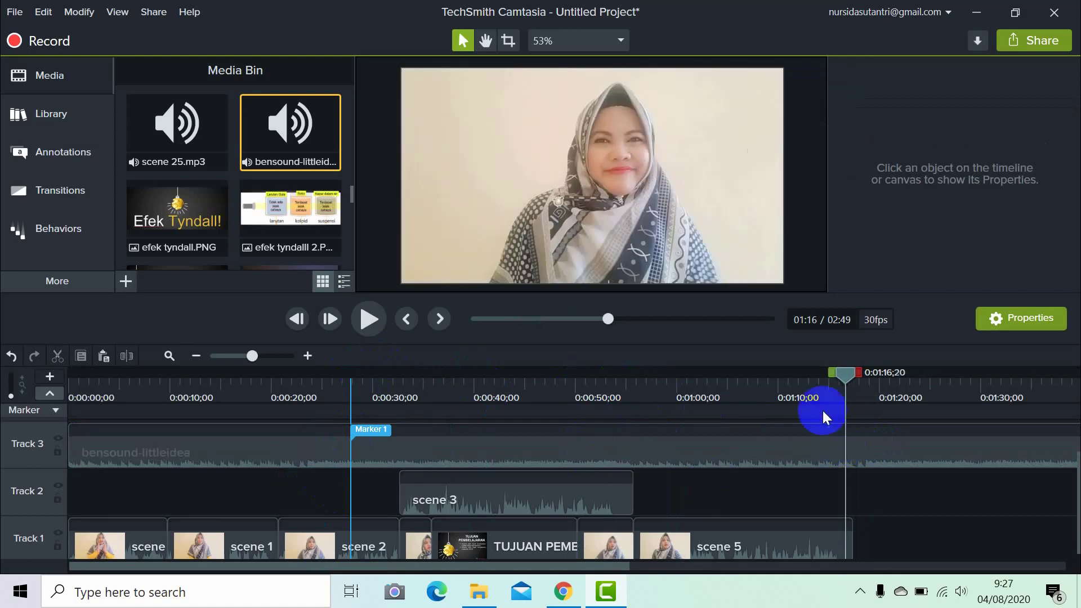
left_click(56, 187)
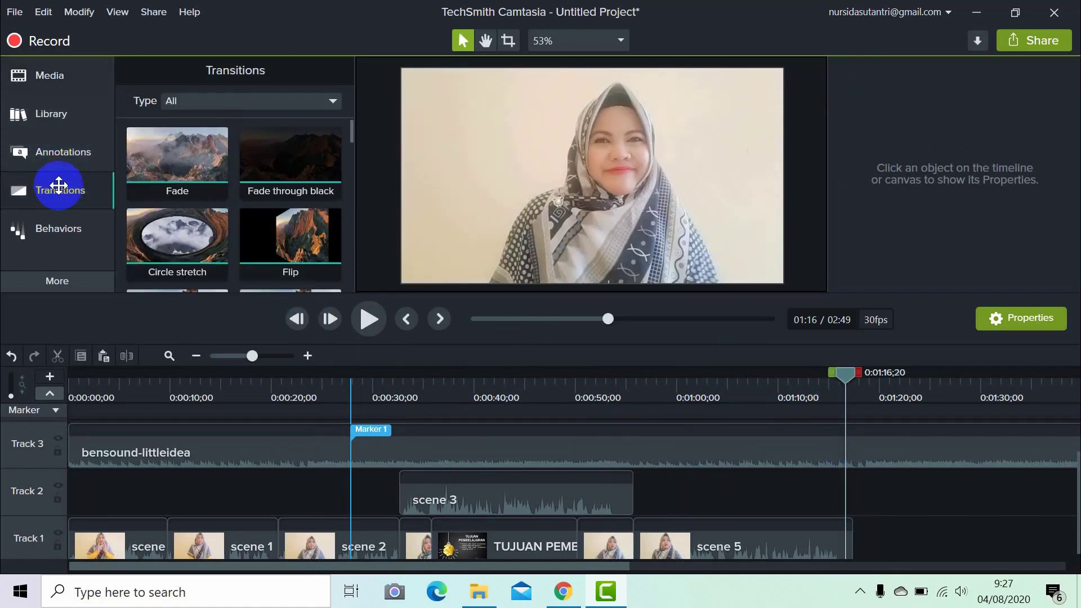
left_click(116, 549)
left_click(208, 529)
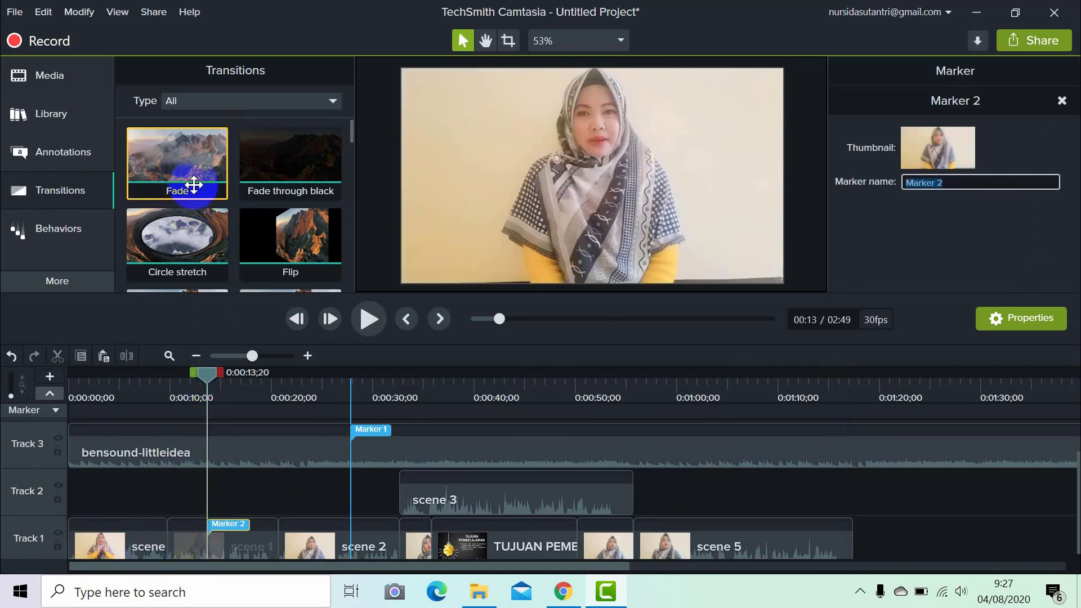
- Apply the Page turn transition between the opening clip and scene 1 on Track 1
scroll(203, 229, "down", 3)
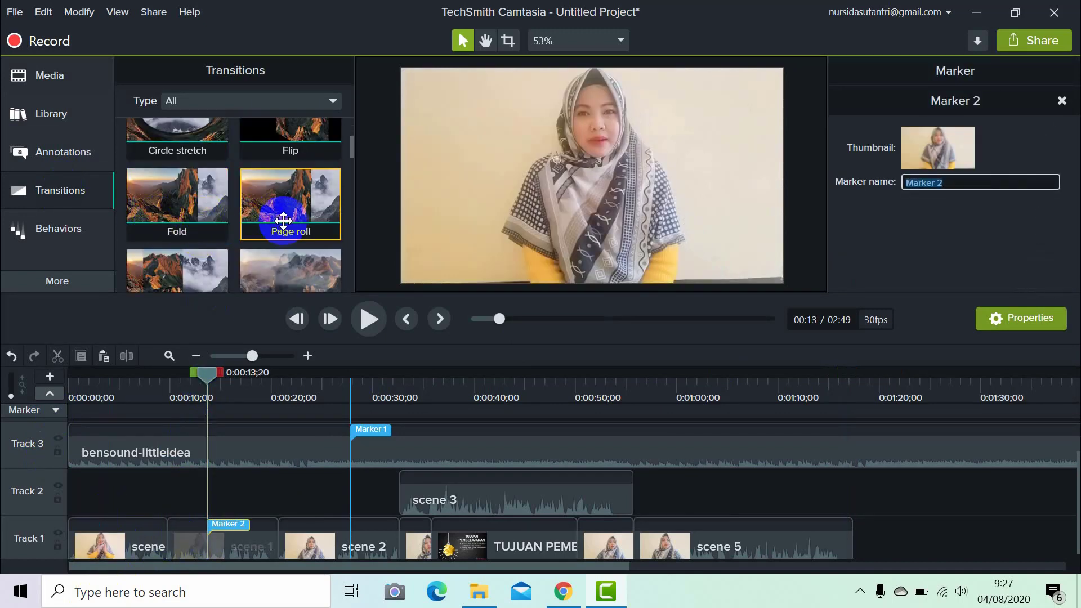
scroll(189, 217, "down", 2)
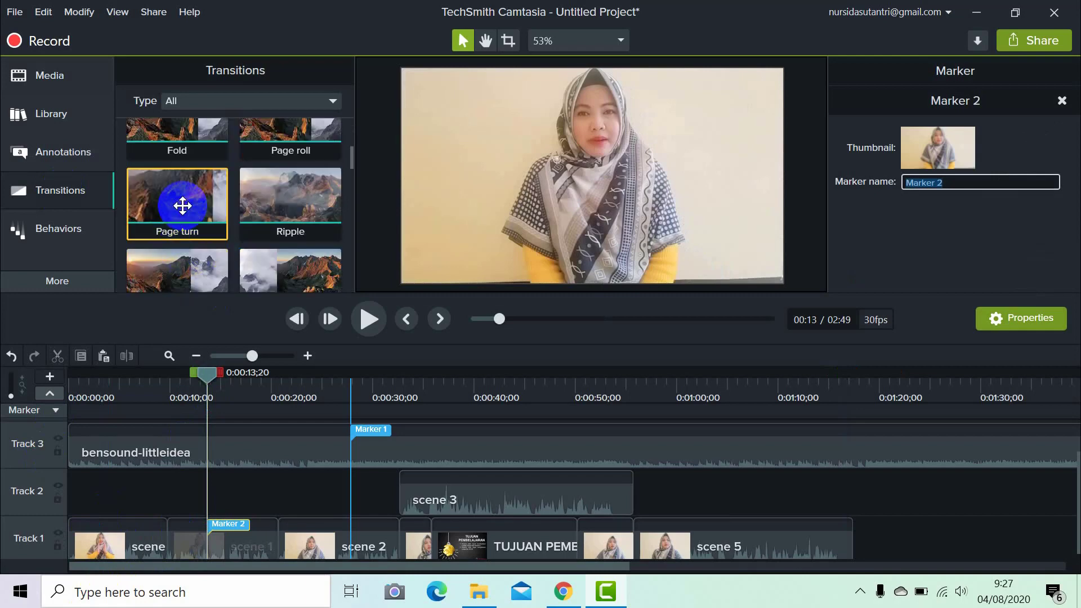
left_click_drag(183, 207, 167, 341)
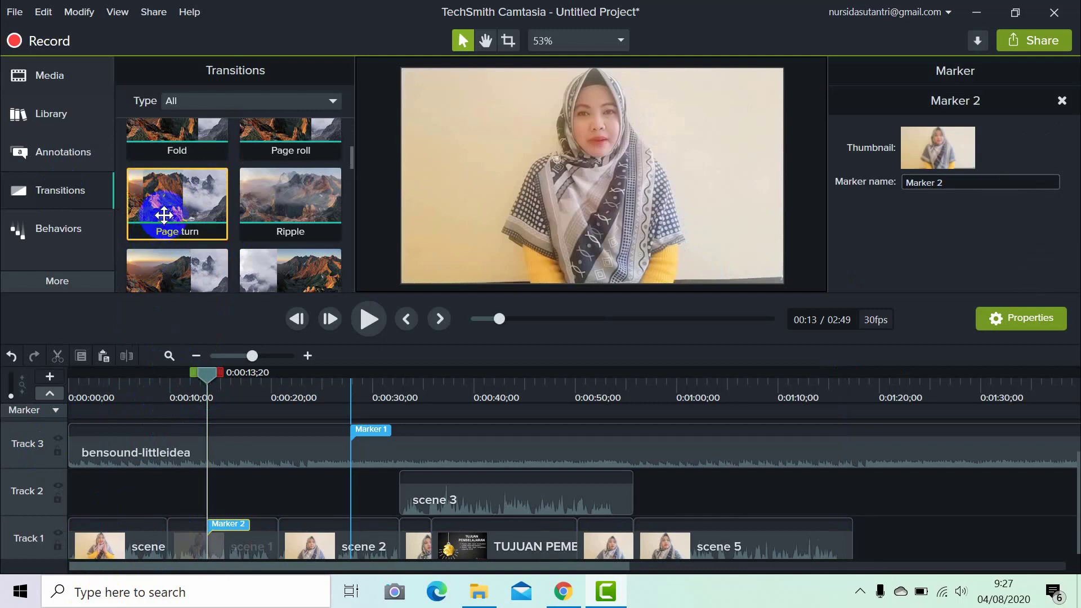
left_click_drag(164, 229, 154, 534)
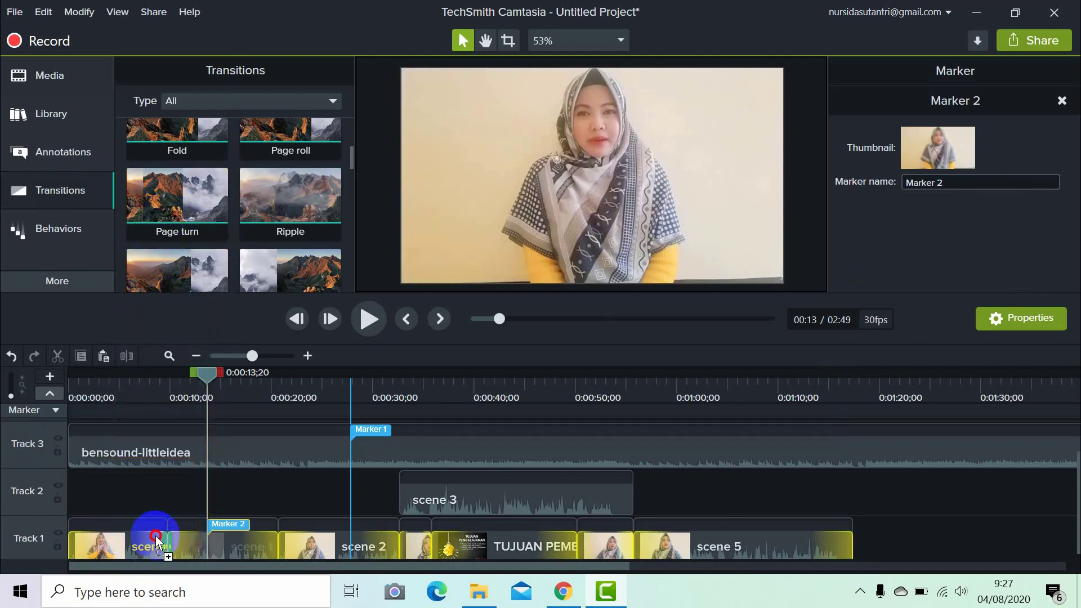
left_click_drag(156, 541, 154, 530)
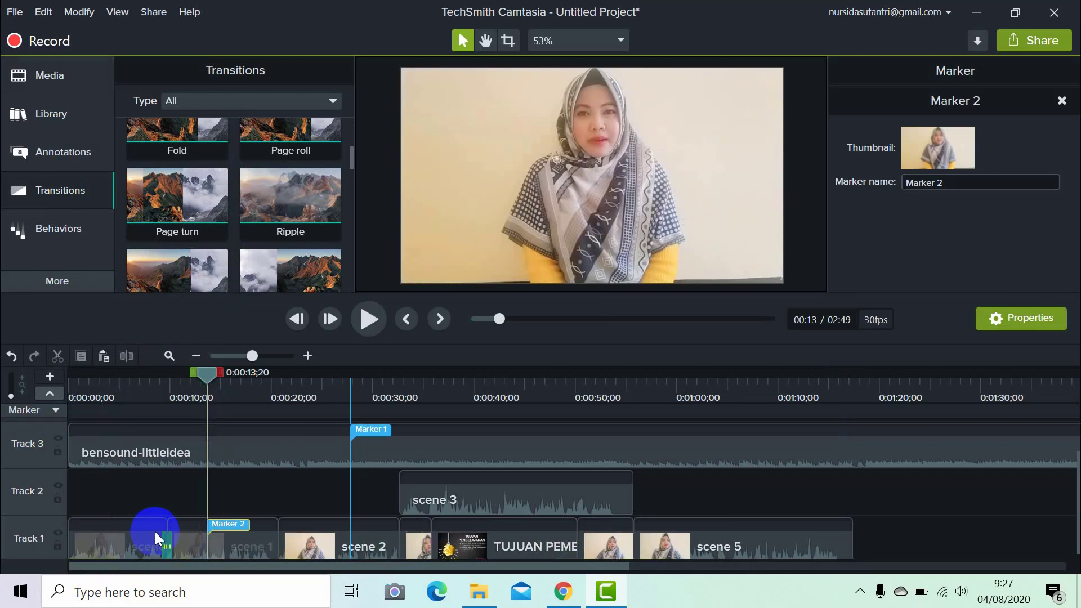
- Apply Slide right between scene 1 and scene 2, and Spiral between scene 2 and the short clip after it
scroll(237, 208, "down", 1)
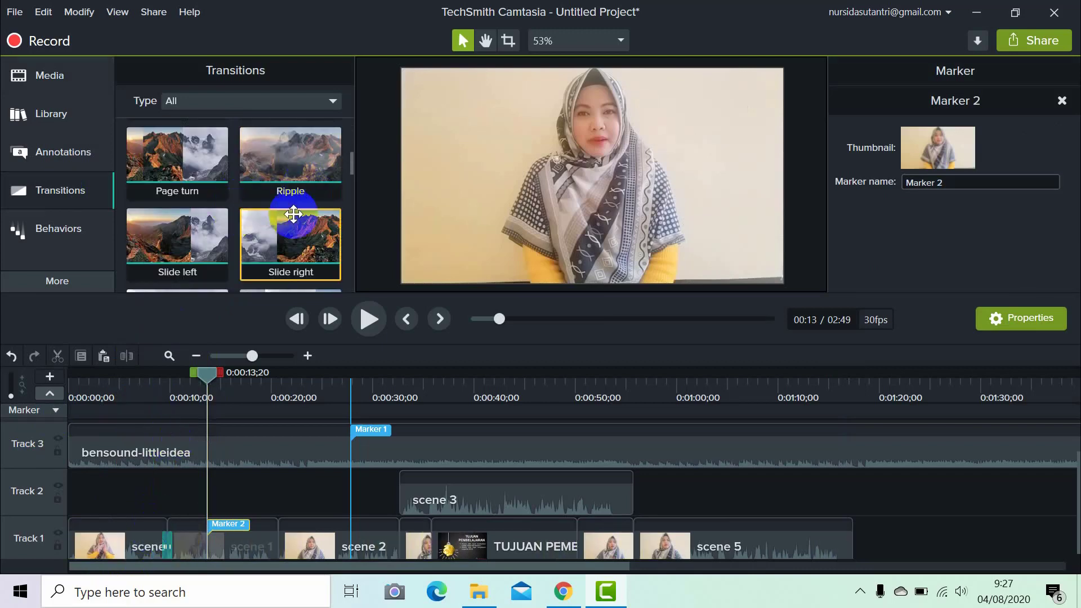
left_click_drag(288, 239, 275, 547)
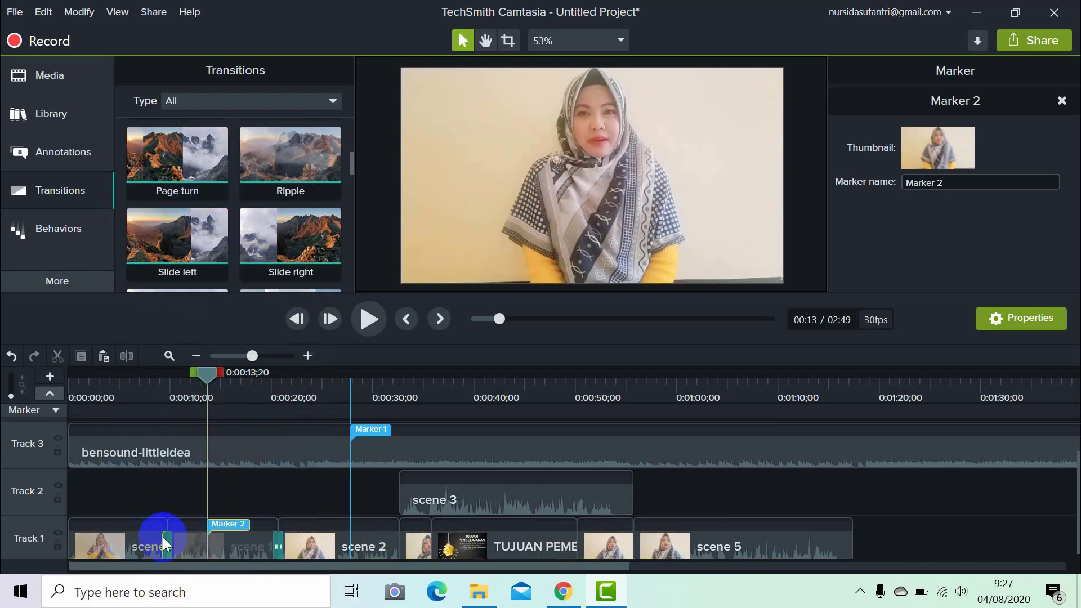
scroll(270, 251, "down", 2)
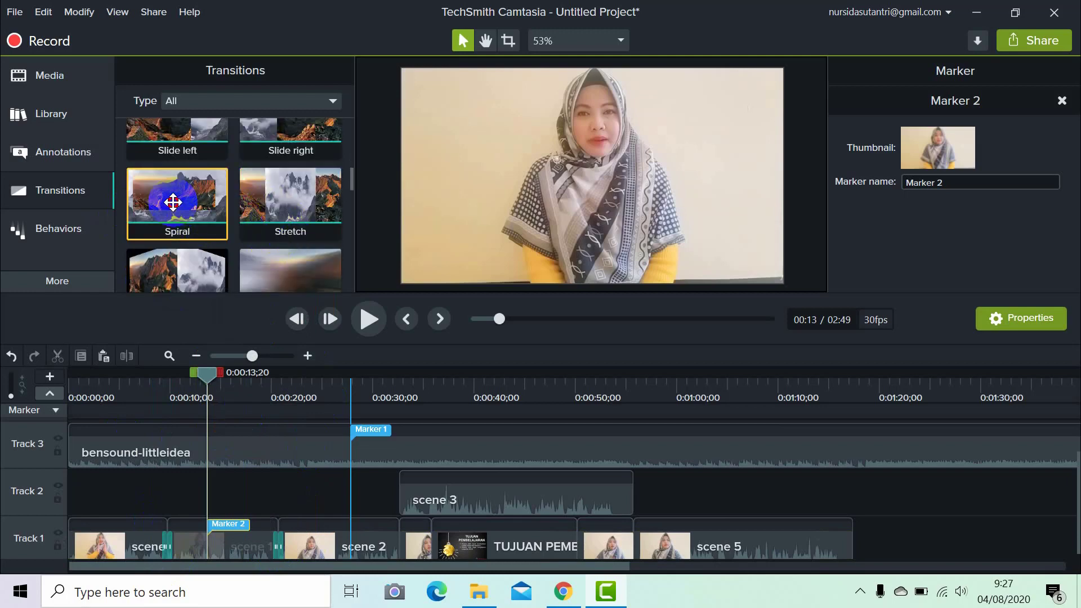
left_click_drag(174, 207, 387, 533)
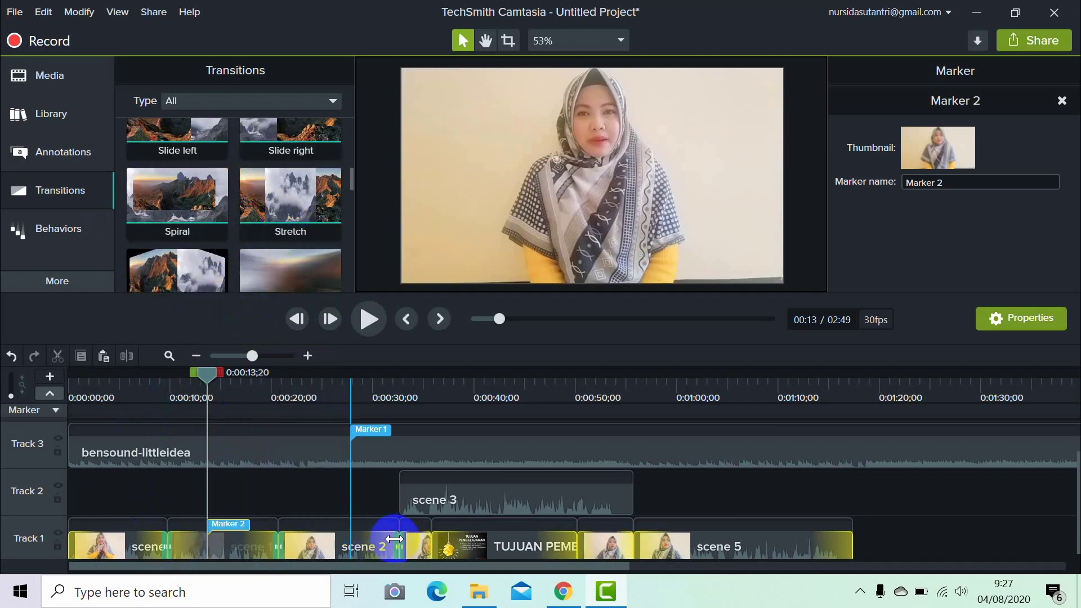
- Play the timeline across the end of scene 2 to preview the Spiral transition
left_click(203, 373)
left_click_drag(204, 379, 387, 376)
left_click(366, 332)
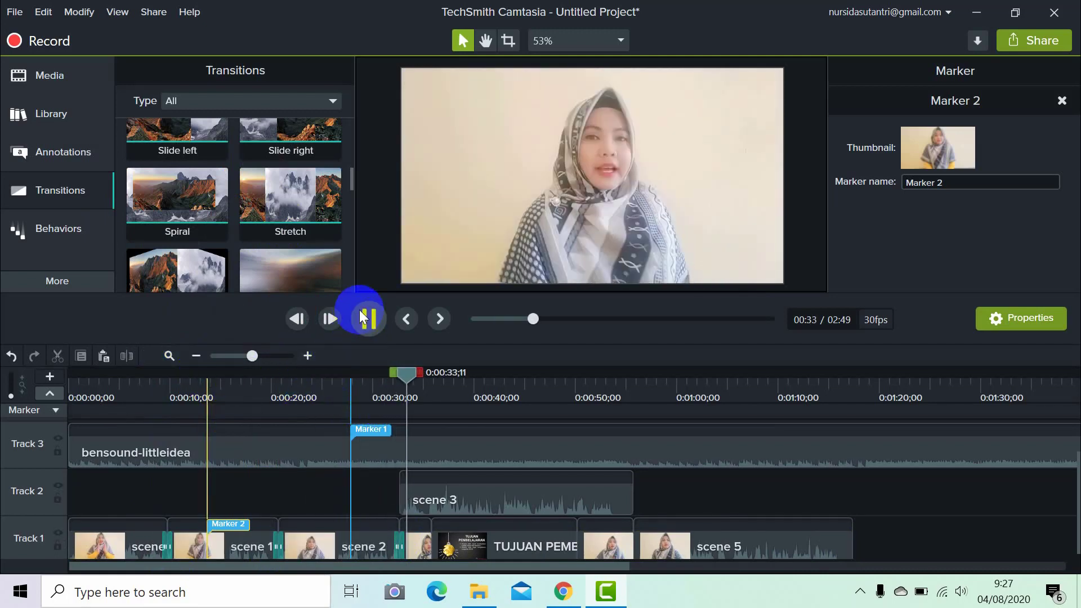
left_click(367, 319)
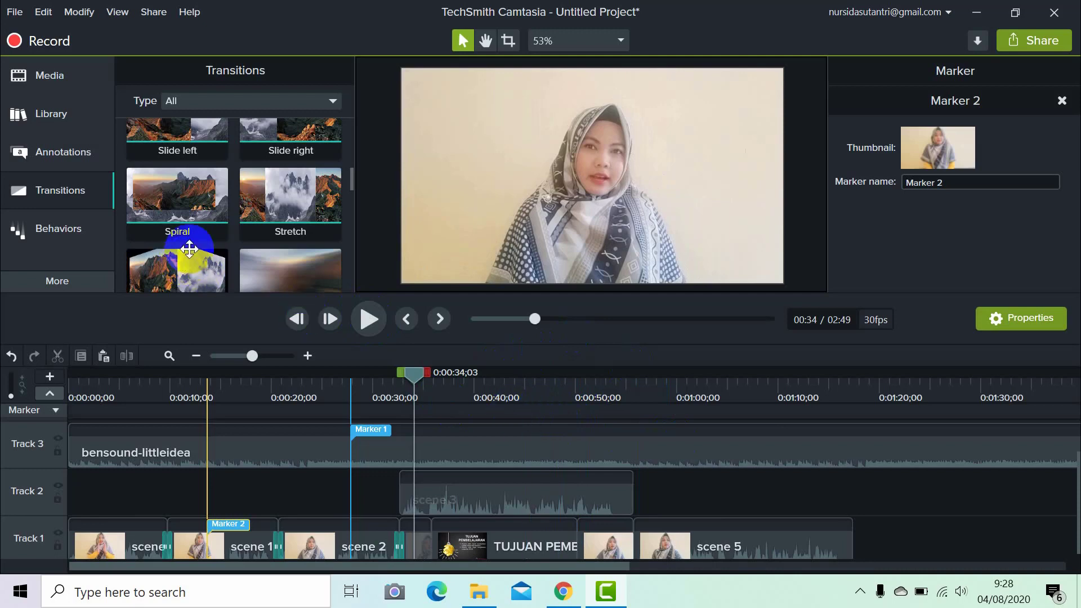
- Apply the transition listed below Spiral between the short clip and the TUJUAN PEMBELAJARAN image, and preview it
left_click_drag(188, 269, 410, 469)
left_click(368, 320)
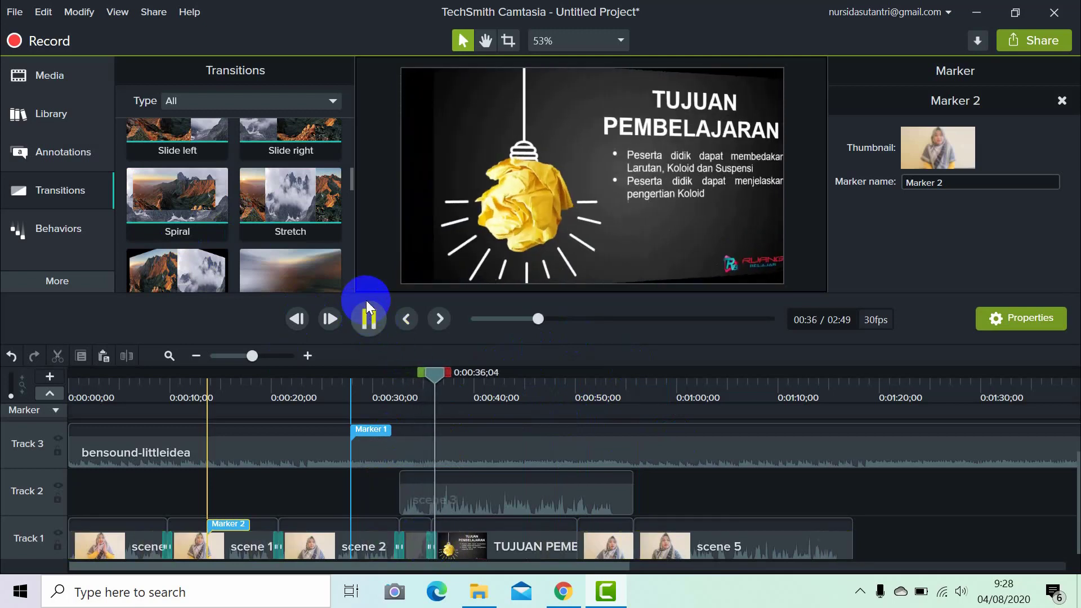
left_click(374, 319)
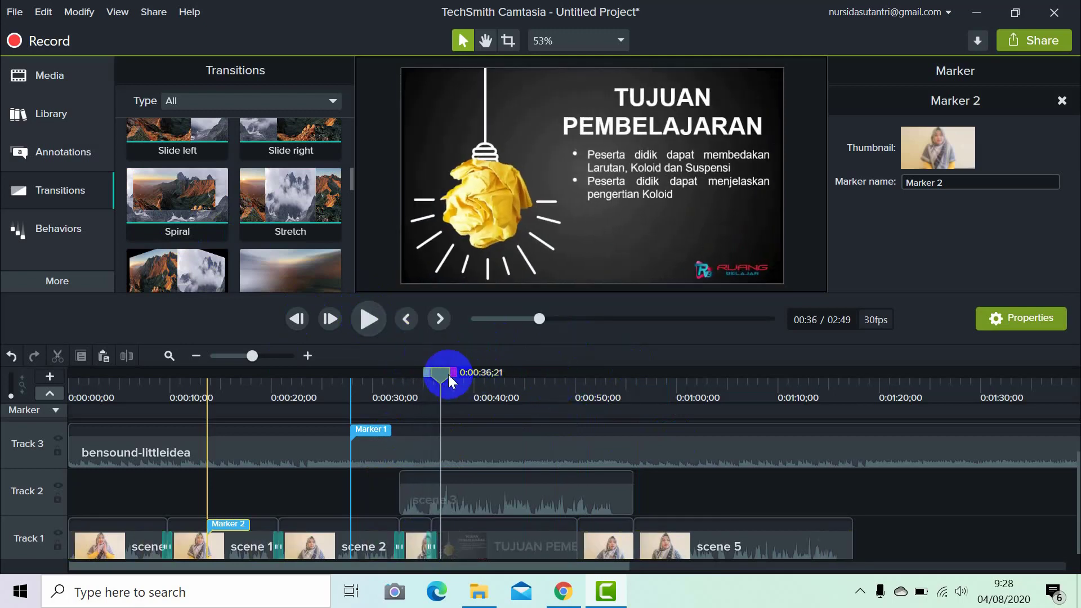
- Split the bensound-littleidea music at 0:01:17;09, where scene 5 ends, and delete the remainder
left_click_drag(447, 377, 852, 438)
scroll(921, 487, "up", 1)
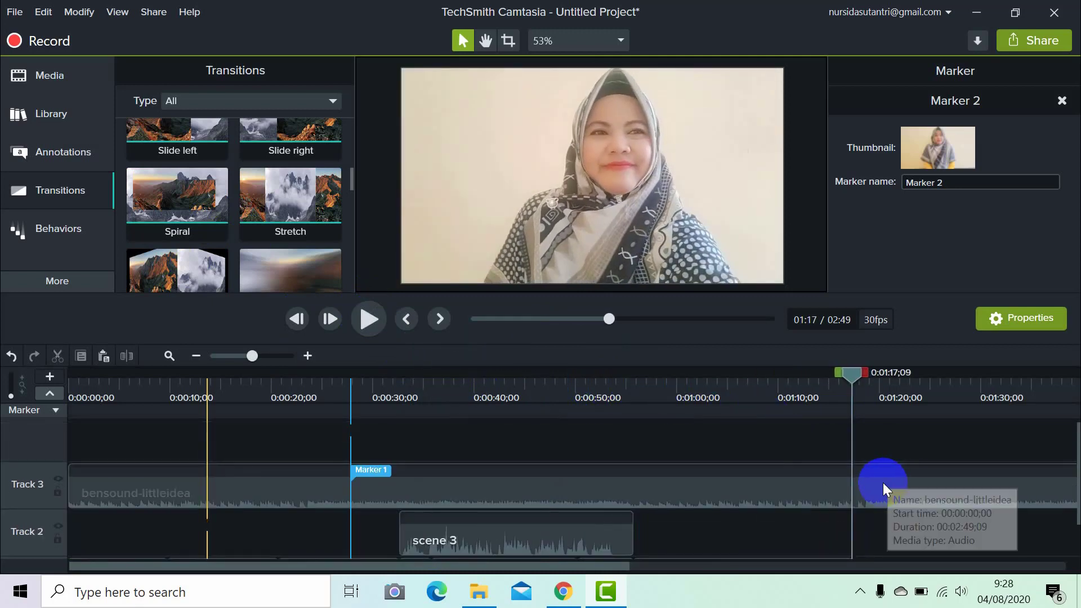
left_click(884, 482)
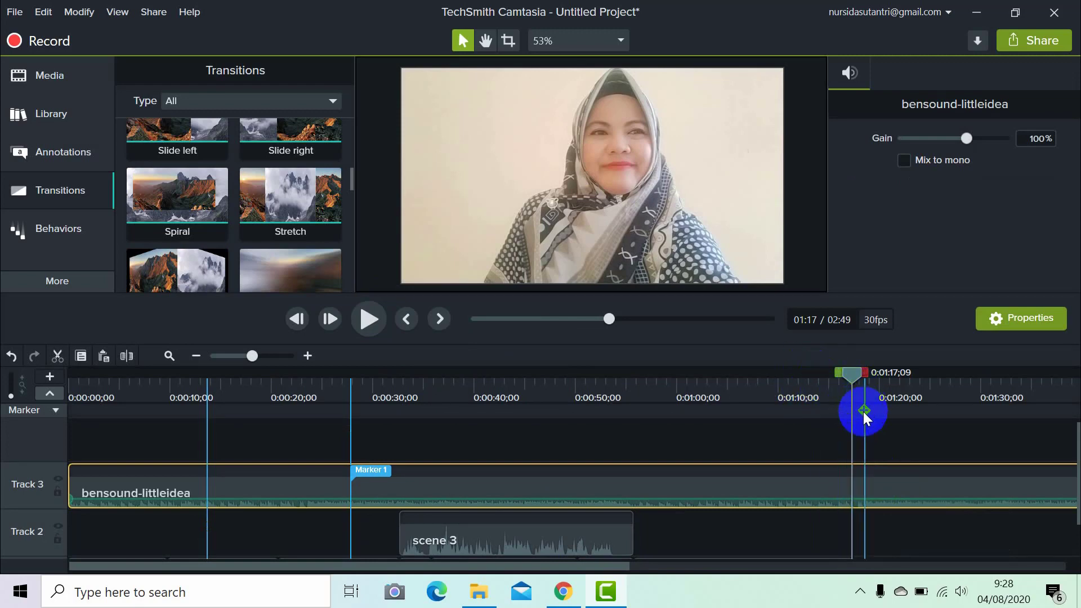
scroll(866, 487, "down", 2)
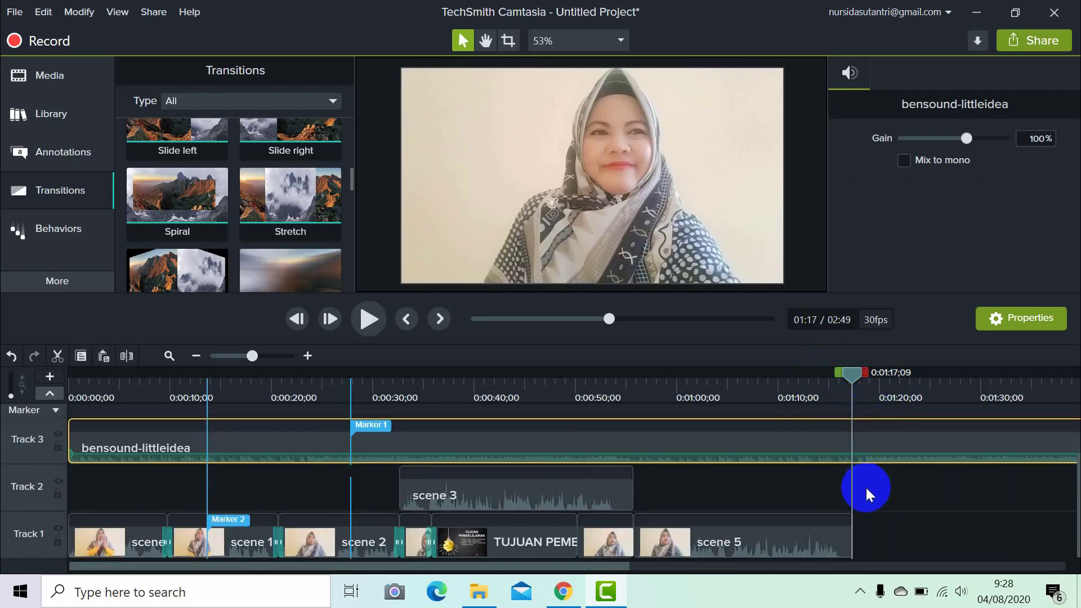
left_click(128, 357)
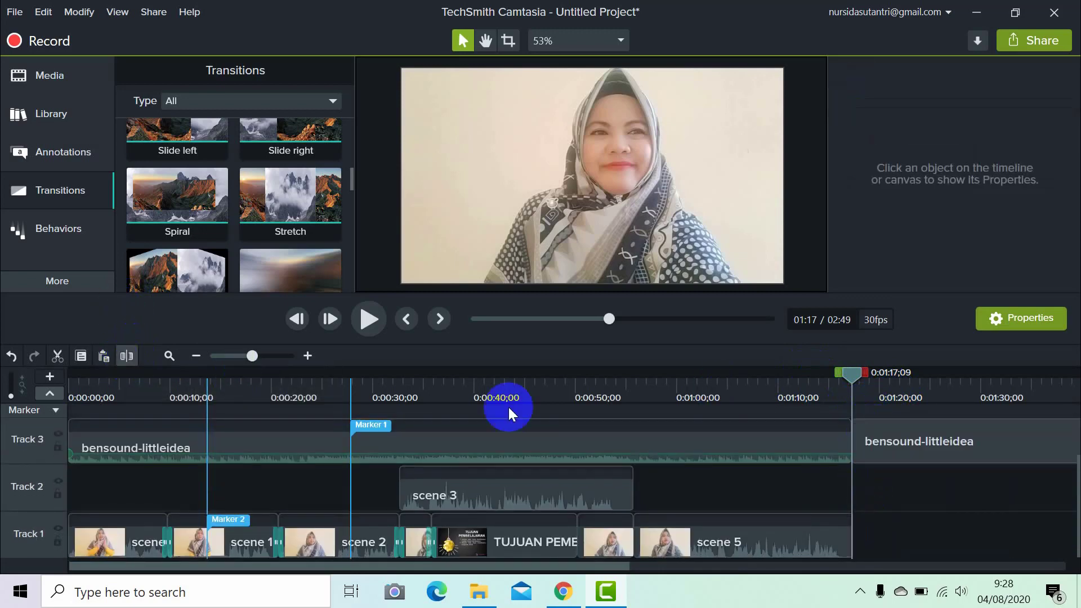
left_click(886, 440)
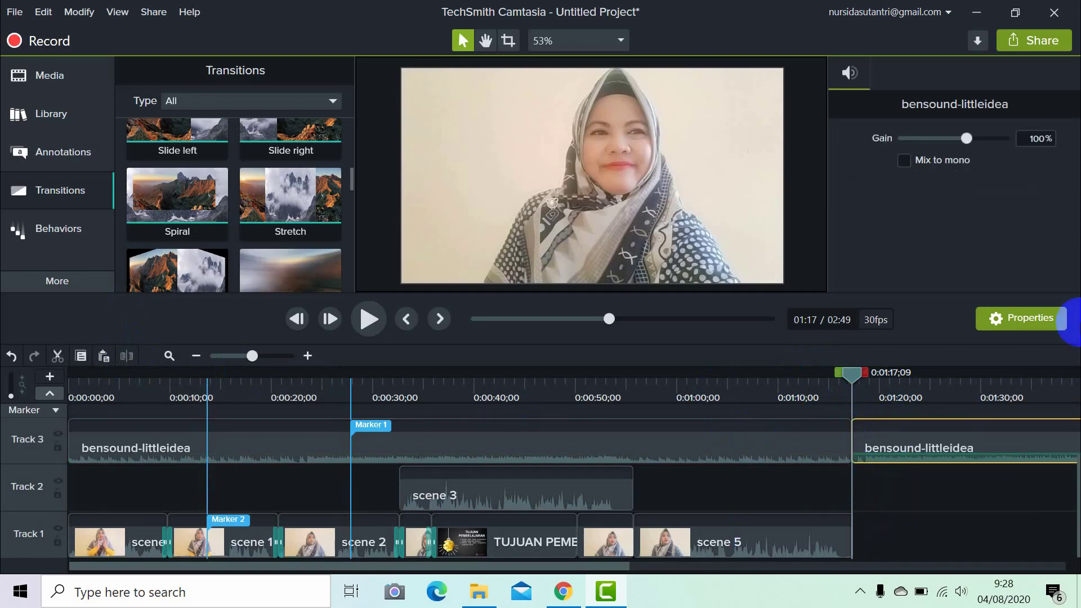
key("Delete")
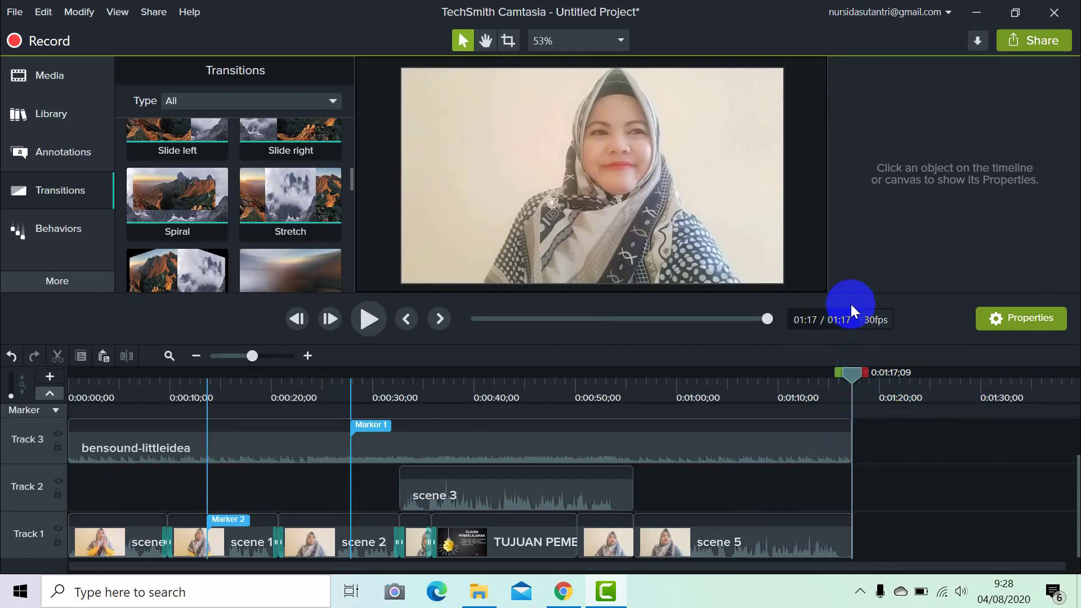
- Save the project in the TUGAS 3 folder as EDIT SISTEM KOLOID in the Camtasia Project (*.tscproj) format
left_click(15, 12)
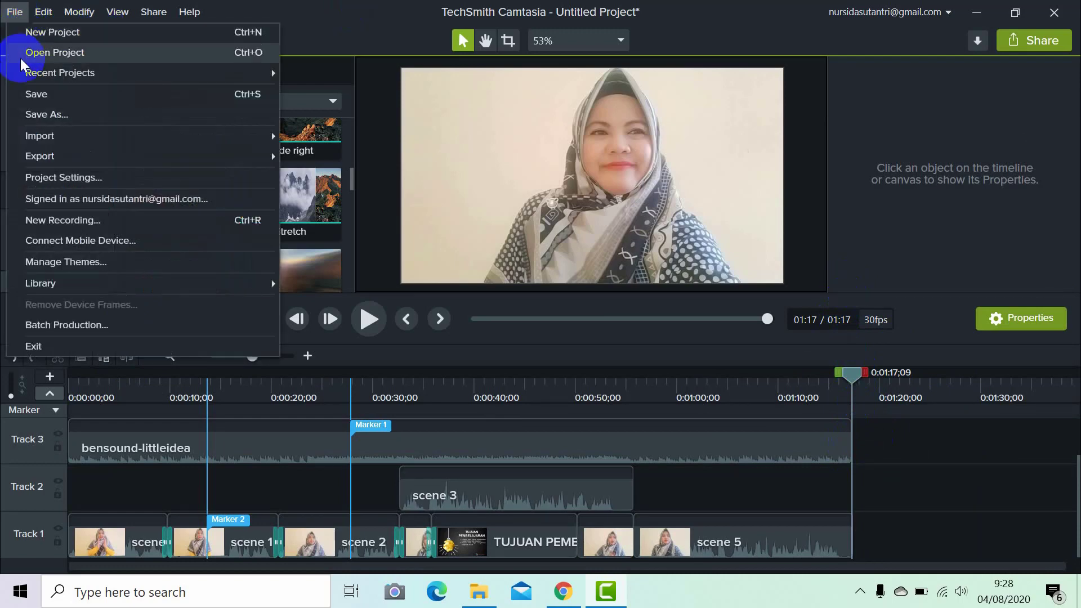
left_click(36, 93)
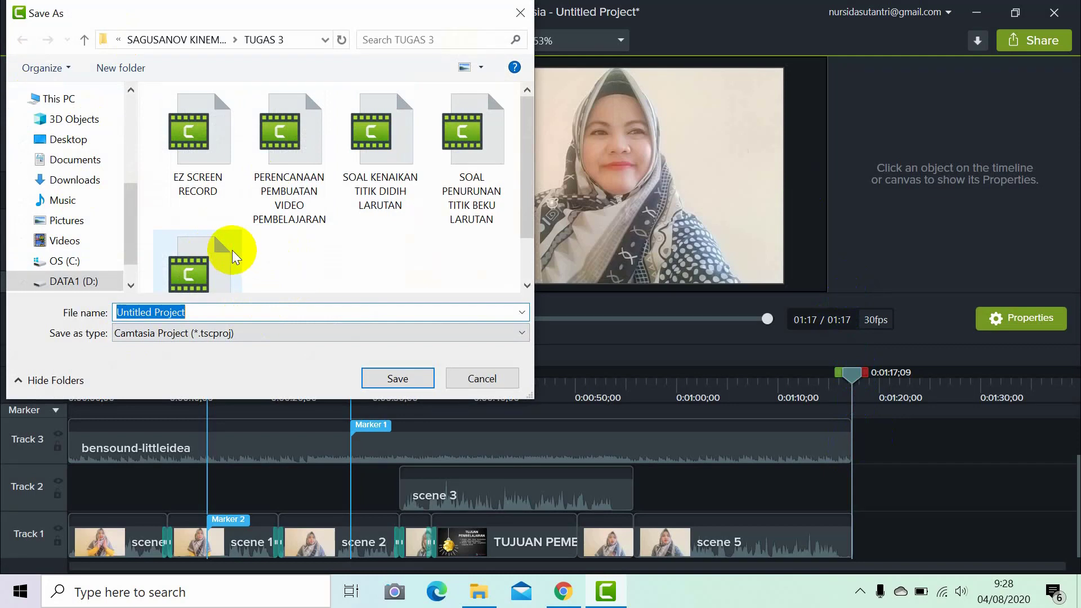
left_click(222, 329)
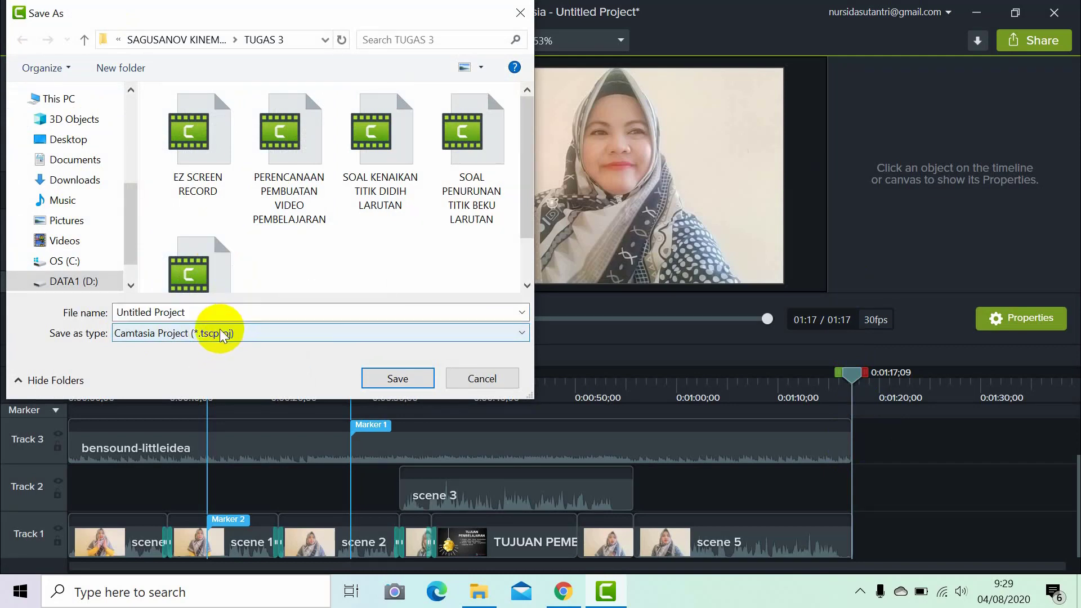
left_click(221, 334)
left_click(211, 350)
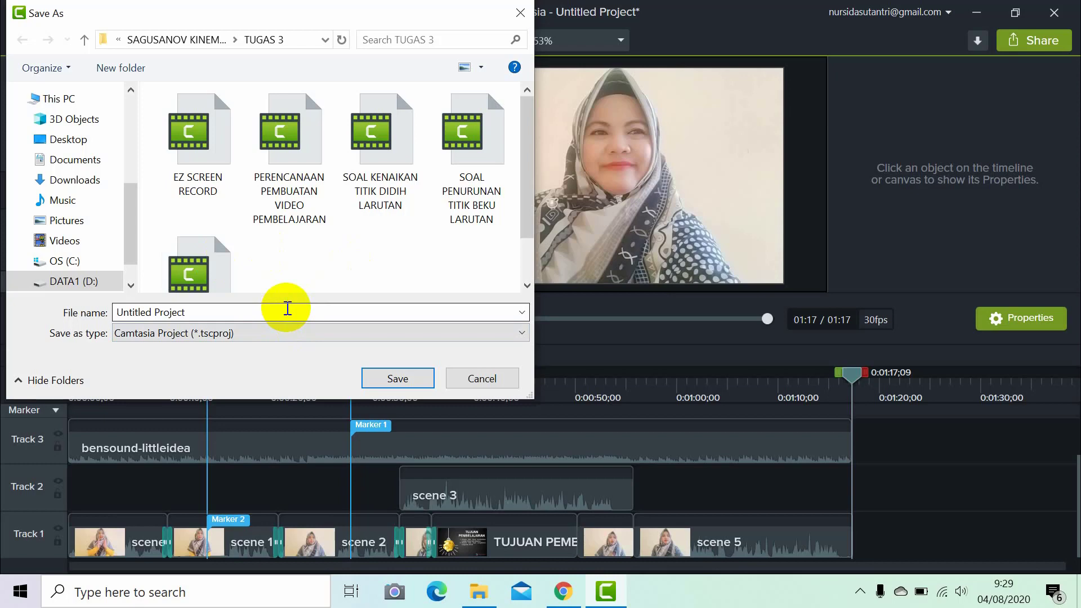
left_click(287, 309)
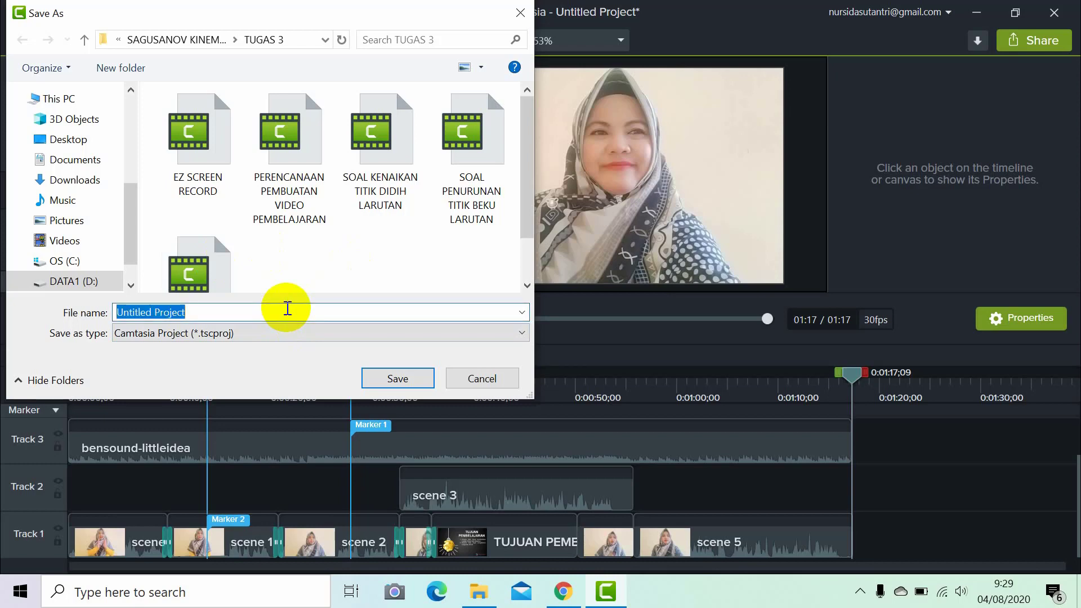
type("EDIT SISTEM KOLOID")
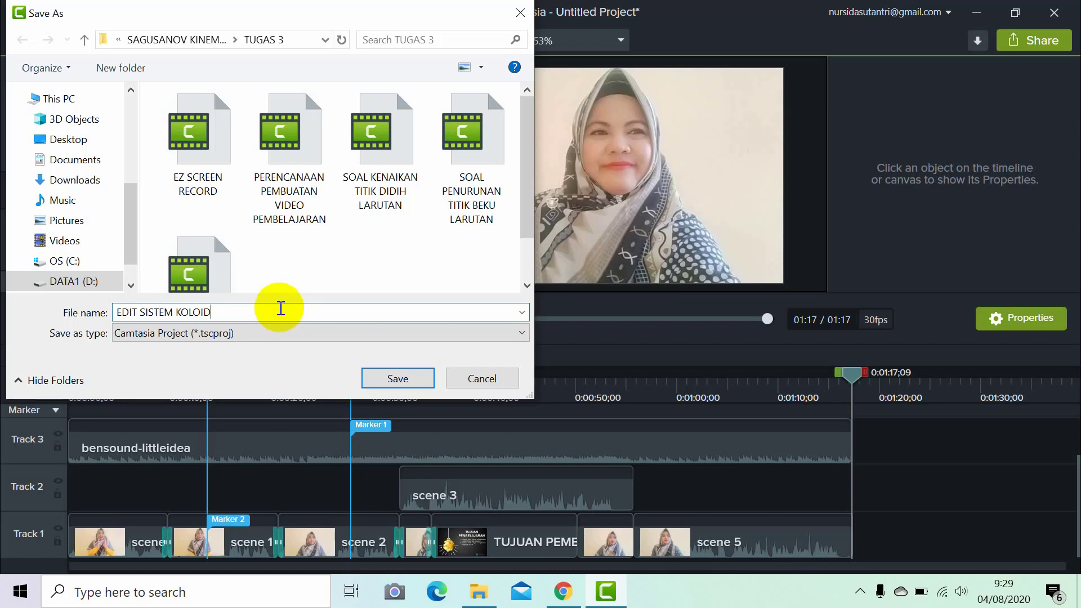
left_click(396, 378)
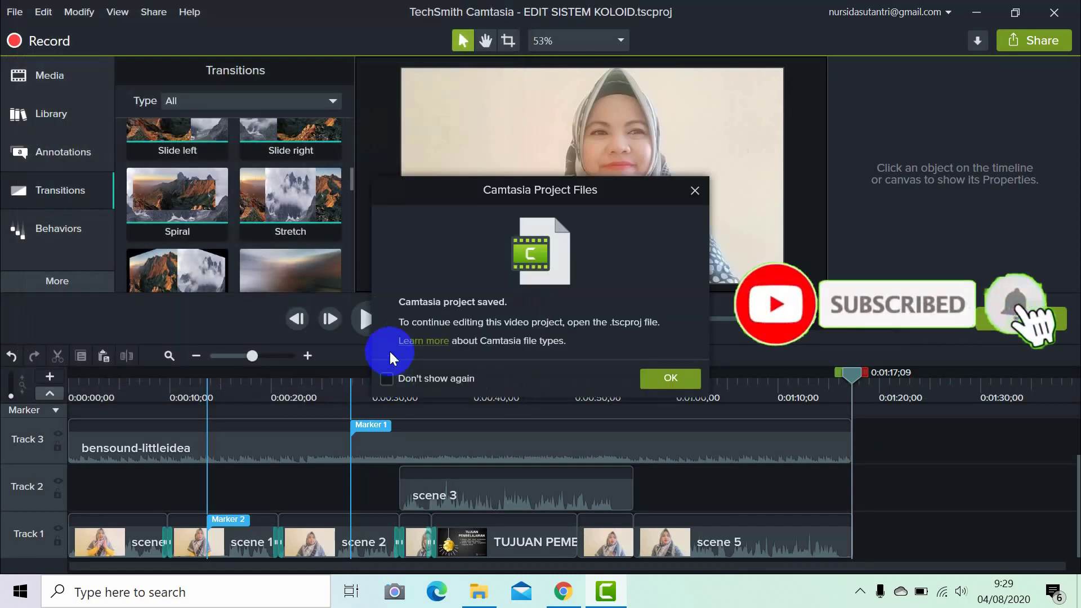
left_click(683, 379)
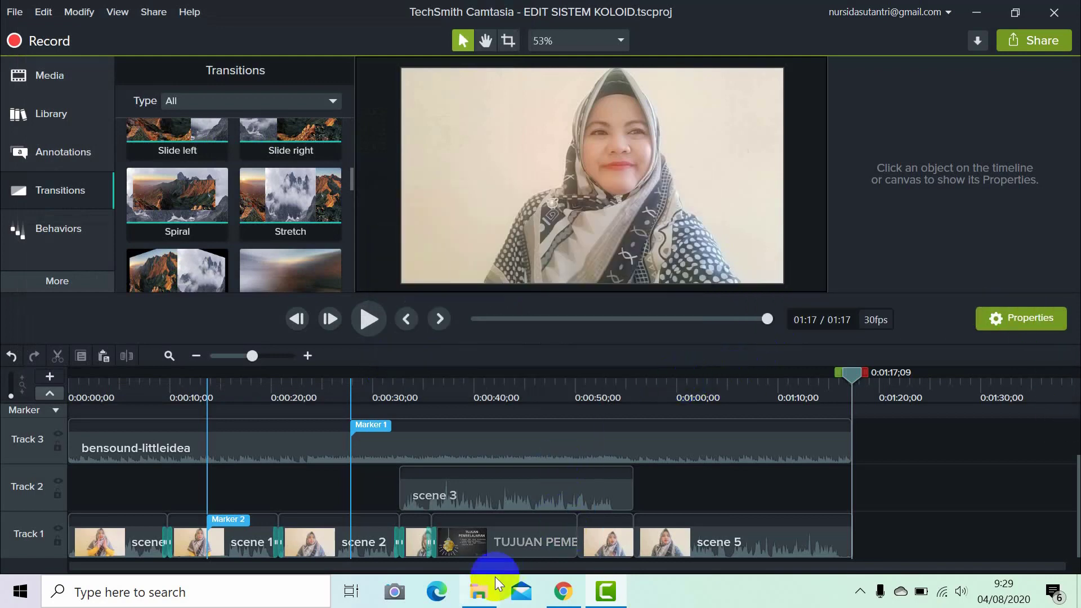
- Switch to File Explorer and look over the Camtasia project files in the TUGAS 3 folder, including EDIT SISTEM KOLOID
left_click(479, 591)
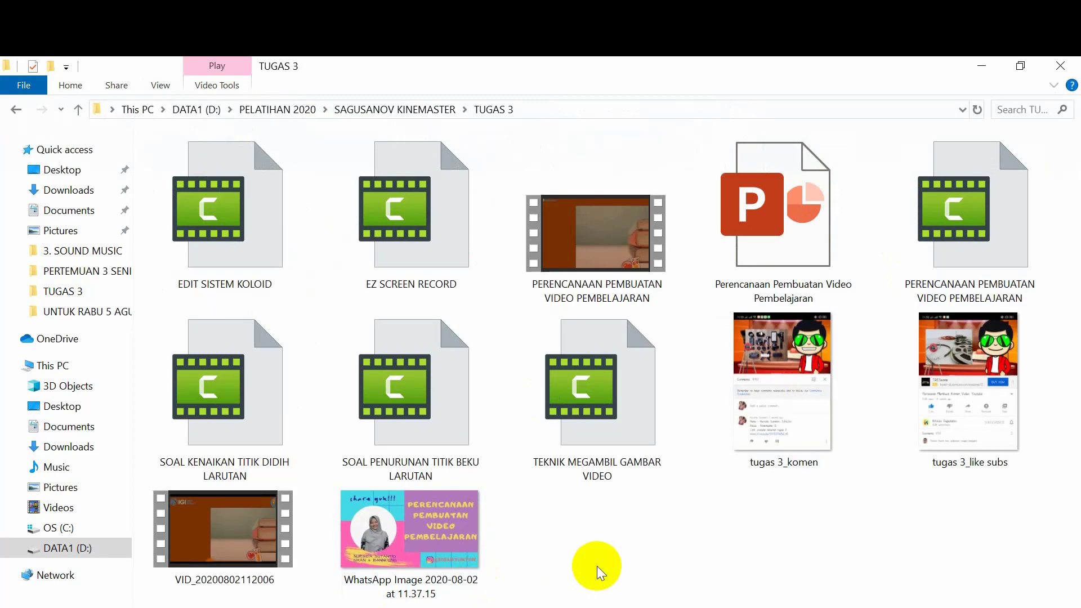
left_click(413, 347)
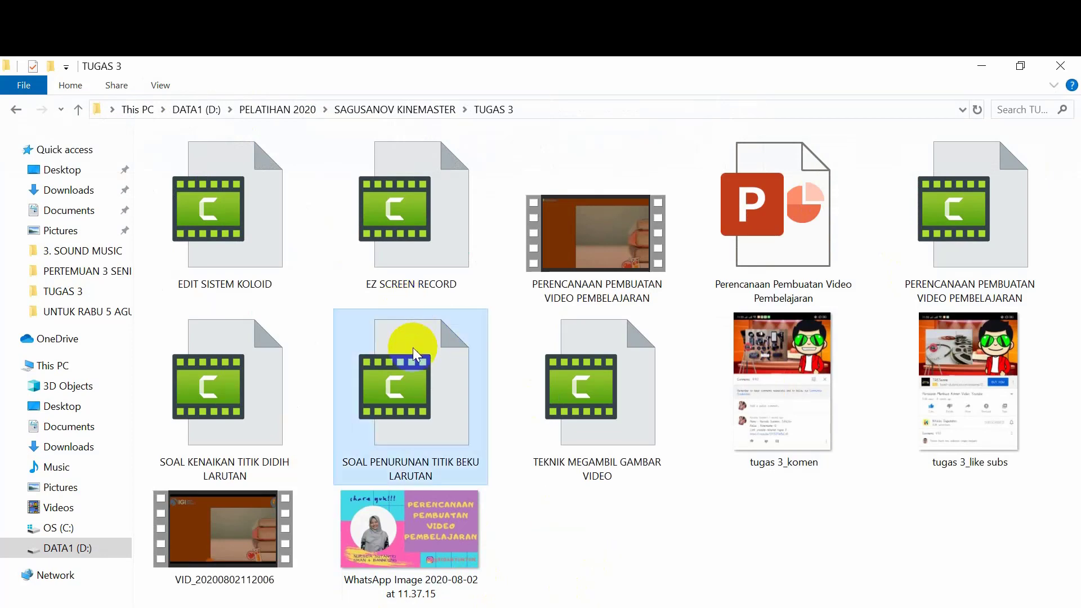
left_click(639, 381)
left_click(957, 226)
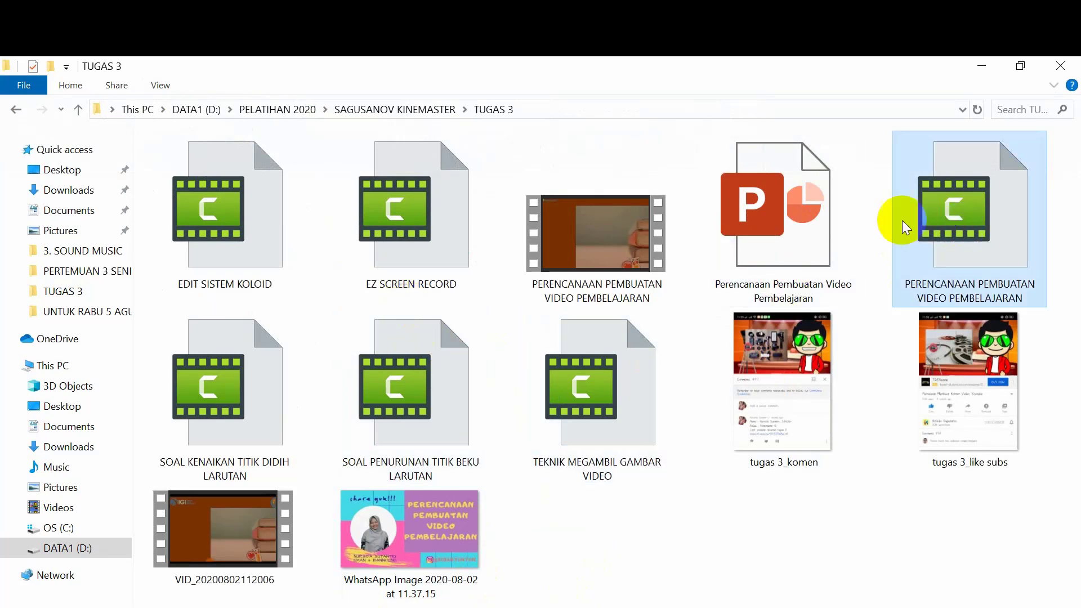
left_click(415, 187)
left_click(248, 194)
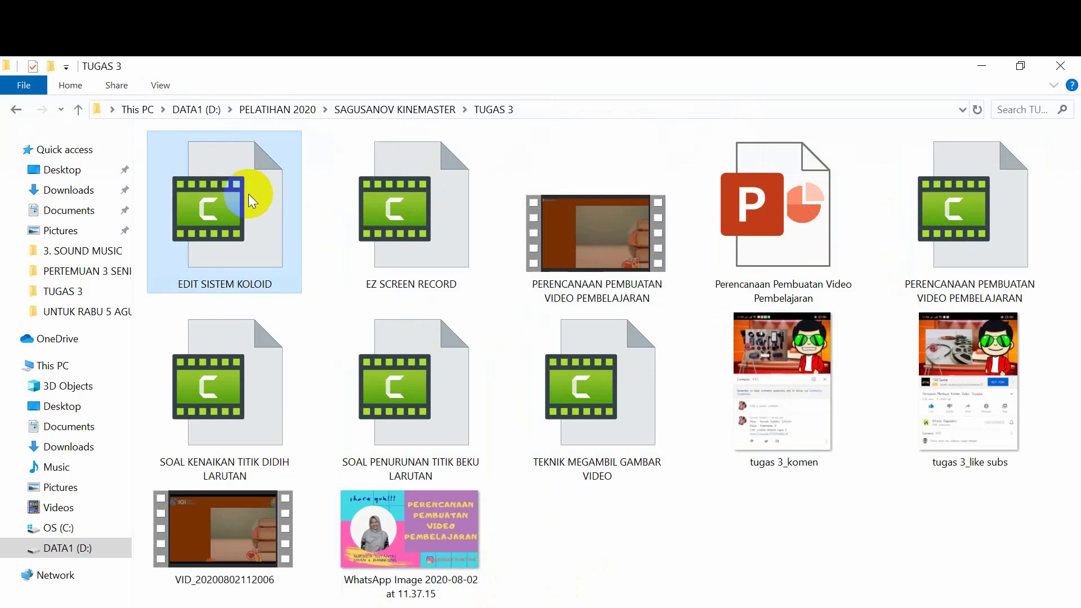
left_click(238, 370)
left_click(655, 525)
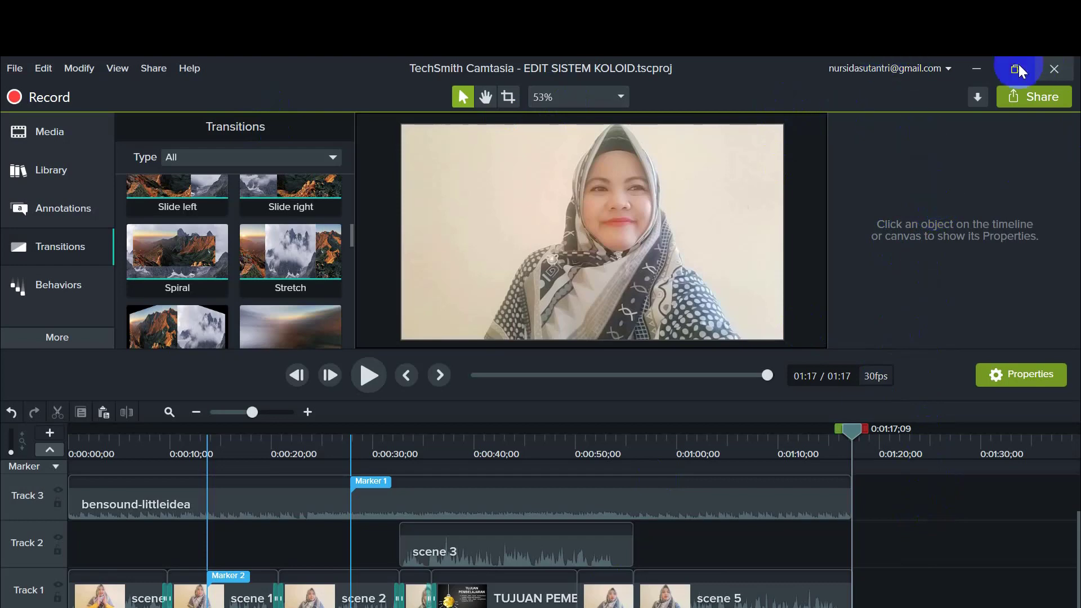
- Produce the video as a local file named EDIT SISTEM KOLOID in Documents\Camtasia using the MP4 with Smart Player (up to 1080p) preset
left_click(1032, 98)
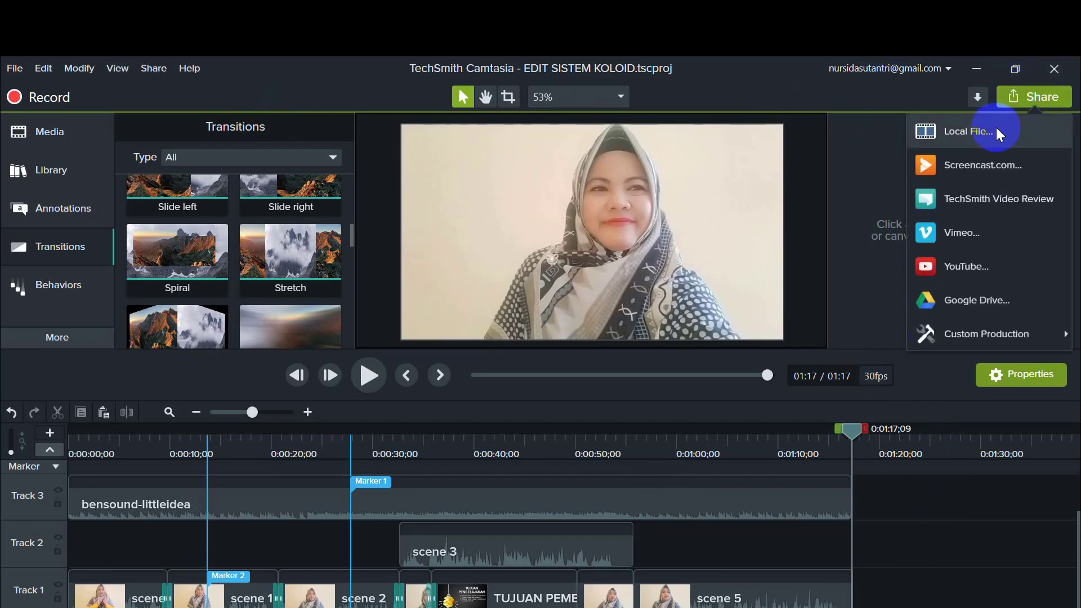
left_click(995, 131)
left_click(709, 208)
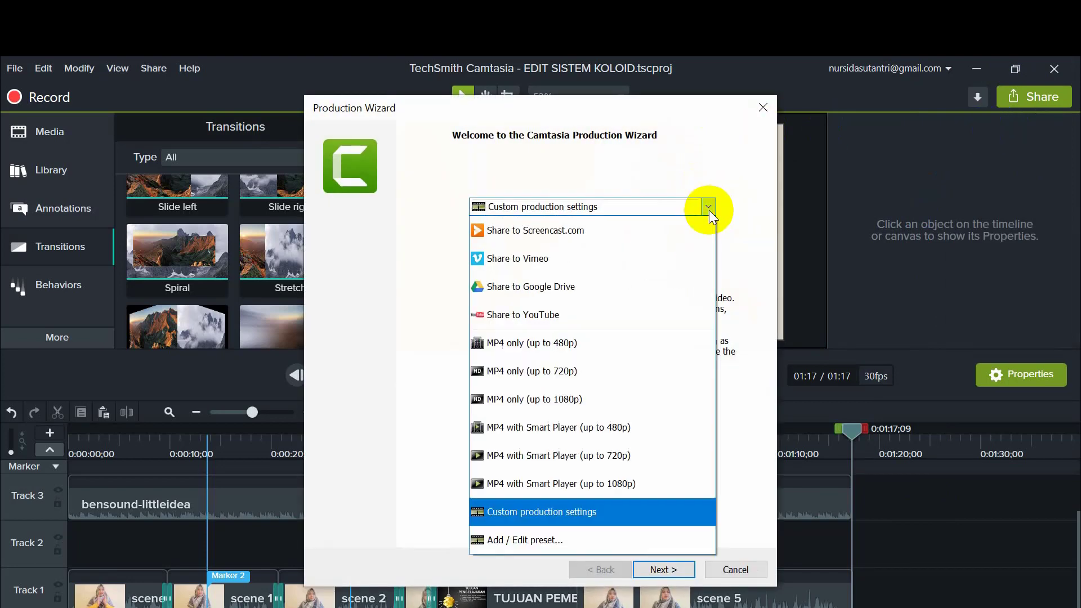
left_click(641, 483)
left_click(674, 567)
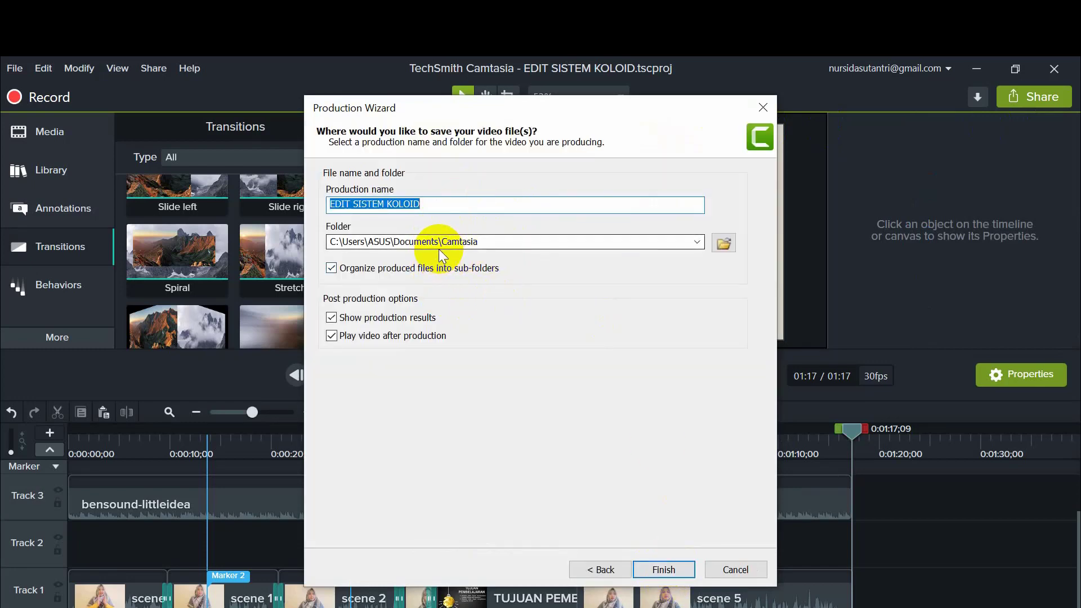
left_click(673, 569)
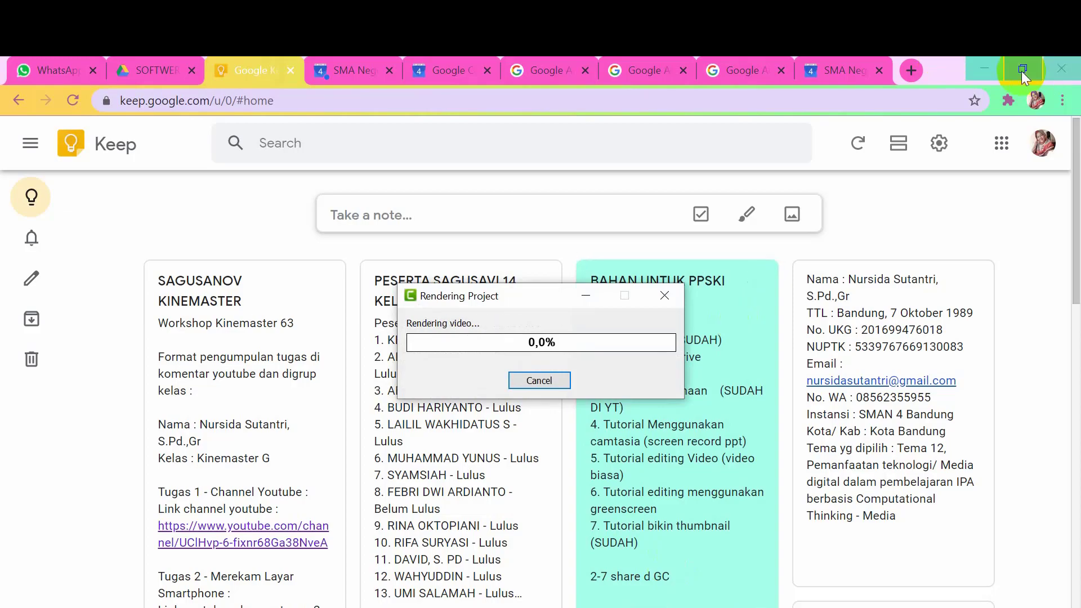
- Check the produced EDIT SISTEM KOLOID.html page in the browser, return to Camtasia and finish the Production Results dialog
left_click(986, 70)
left_click(986, 64)
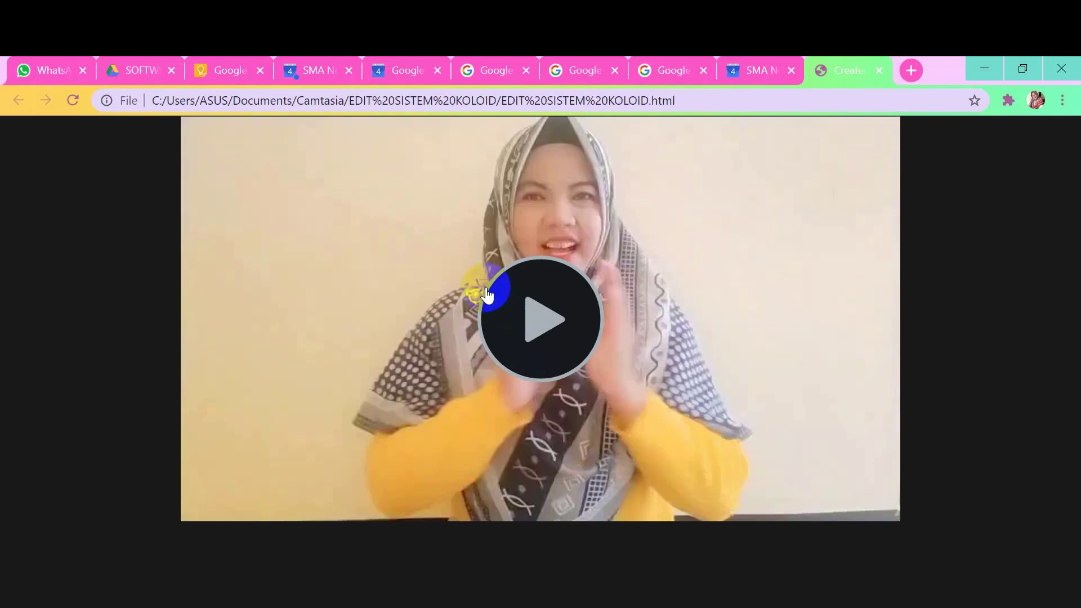
left_click(560, 298)
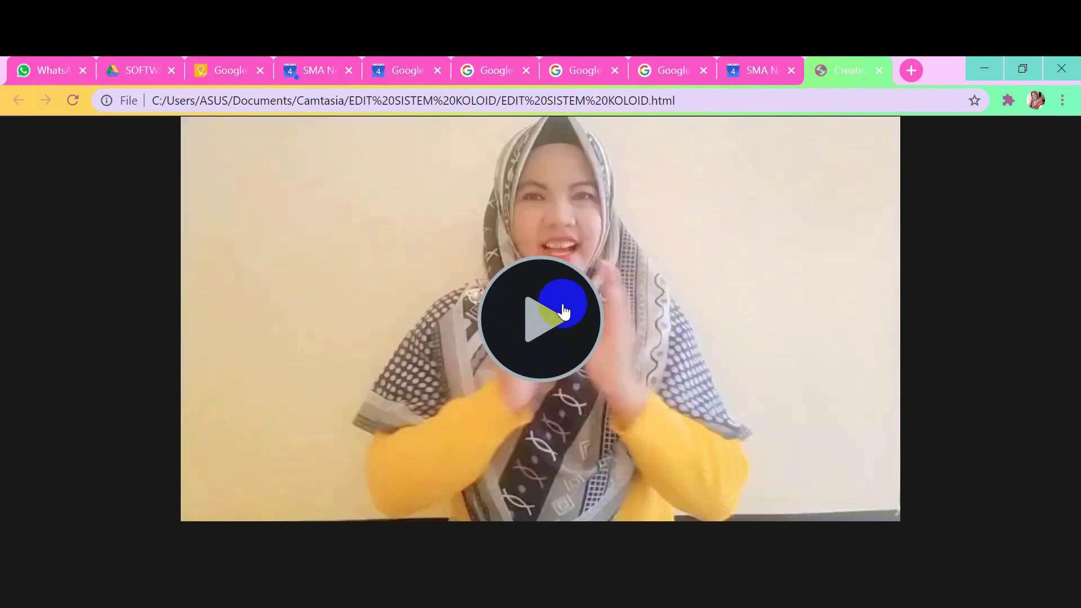
left_click(984, 68)
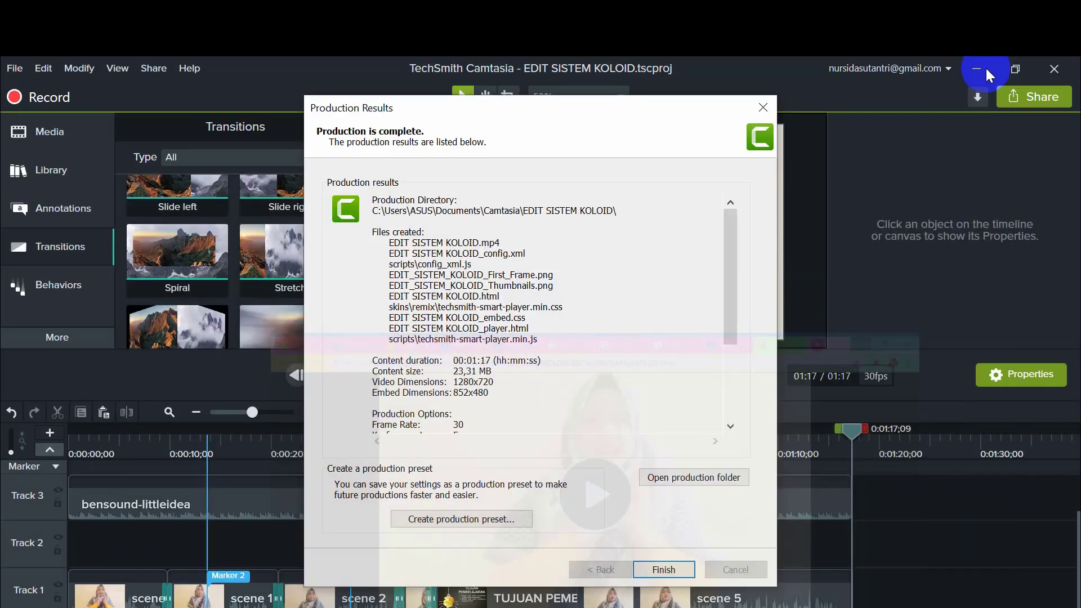
left_click(664, 570)
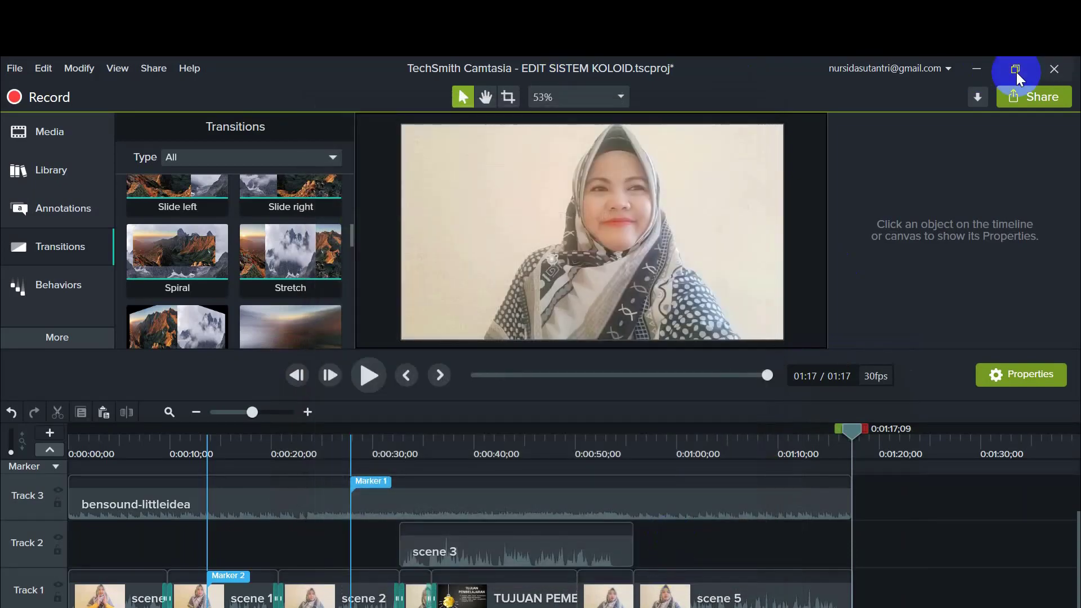
- Switch to File Explorer and open the EDIT SISTEM KOLOID production folder inside Documents\Camtasia
left_click(976, 70)
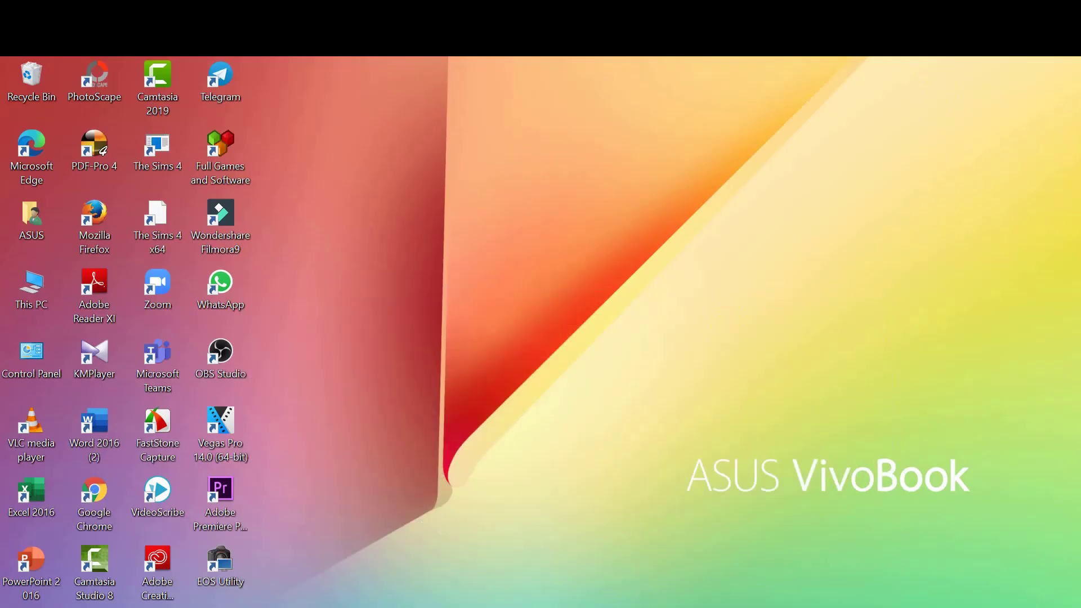
left_click(499, 604)
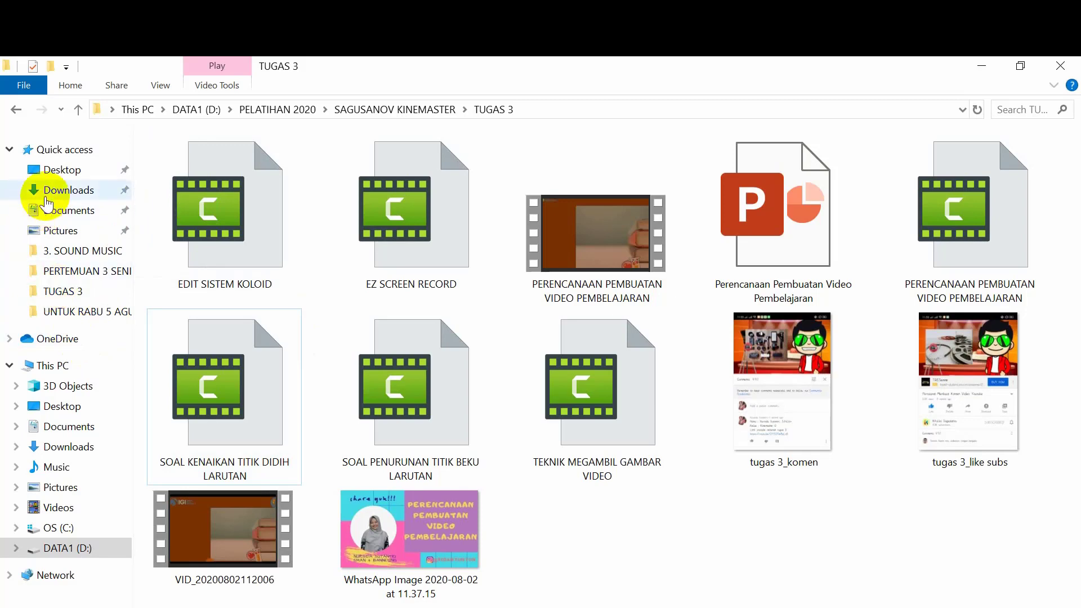
left_click(66, 212)
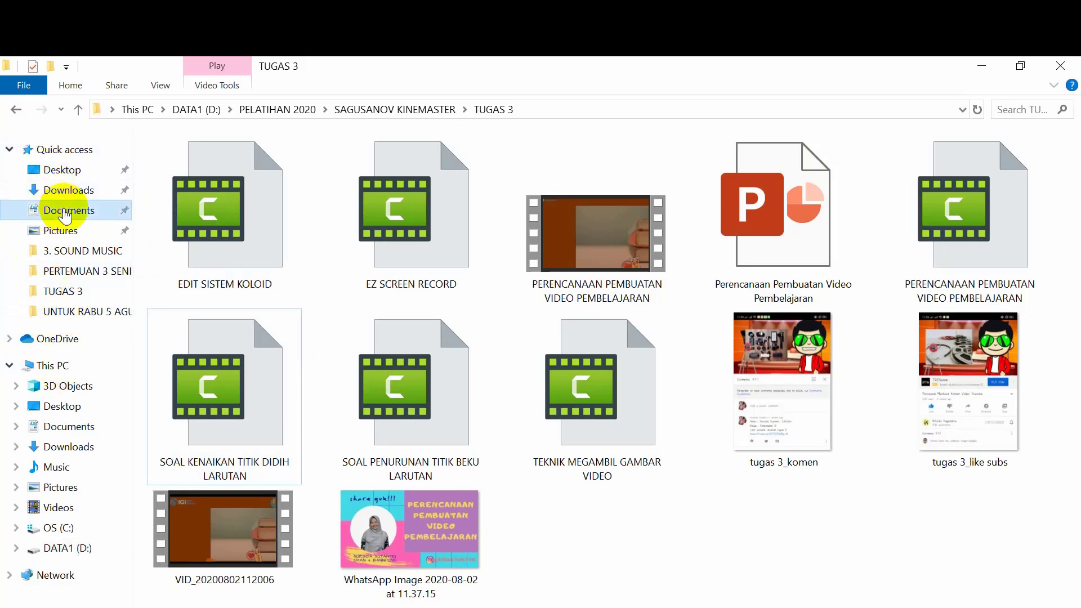
left_click(192, 220)
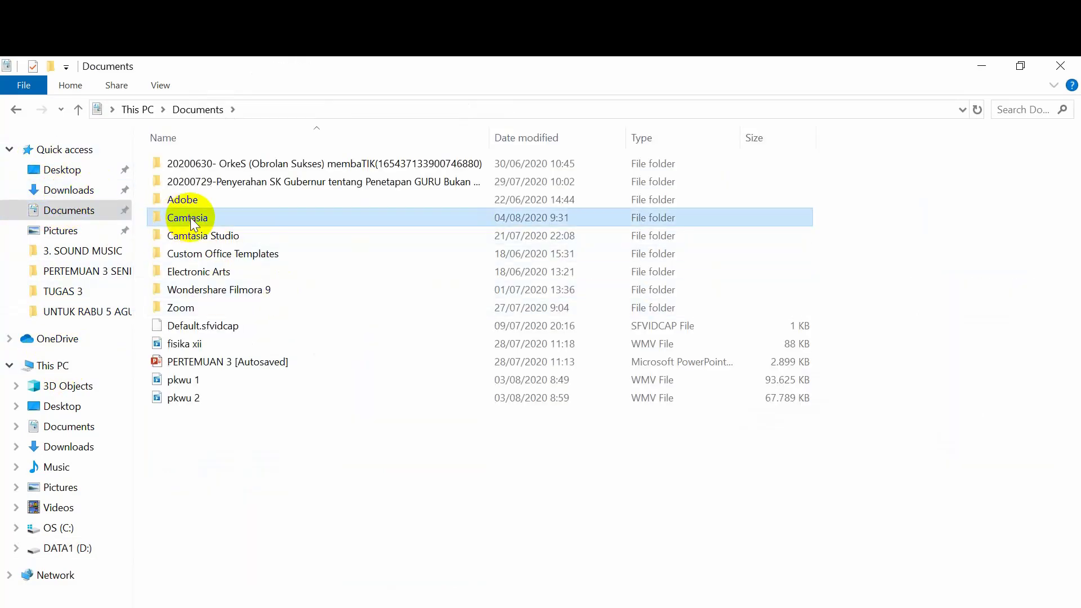
double_click(190, 218)
left_click(202, 203)
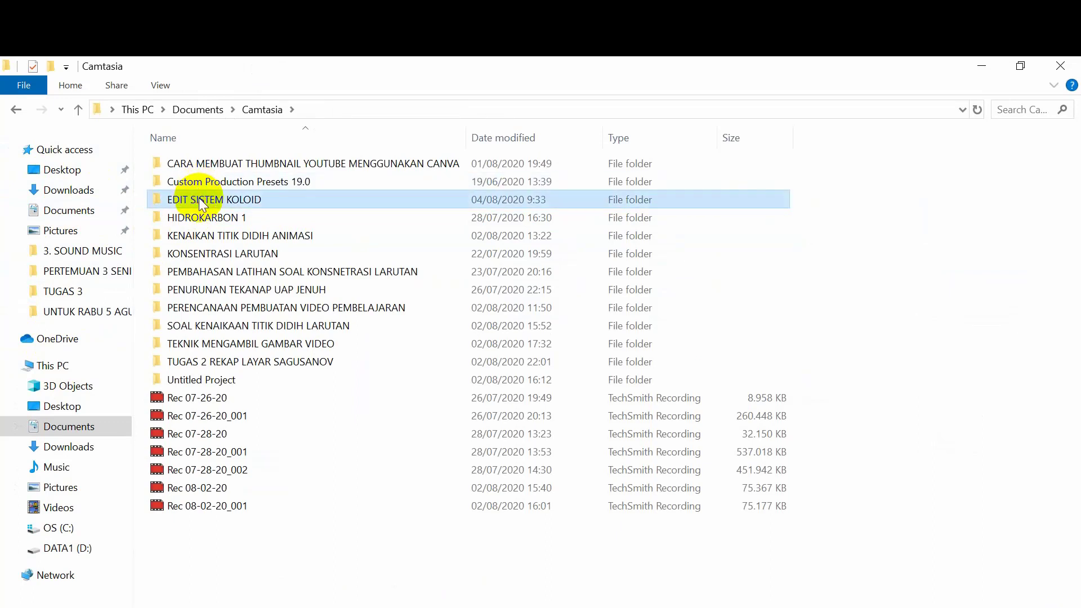
double_click(202, 203)
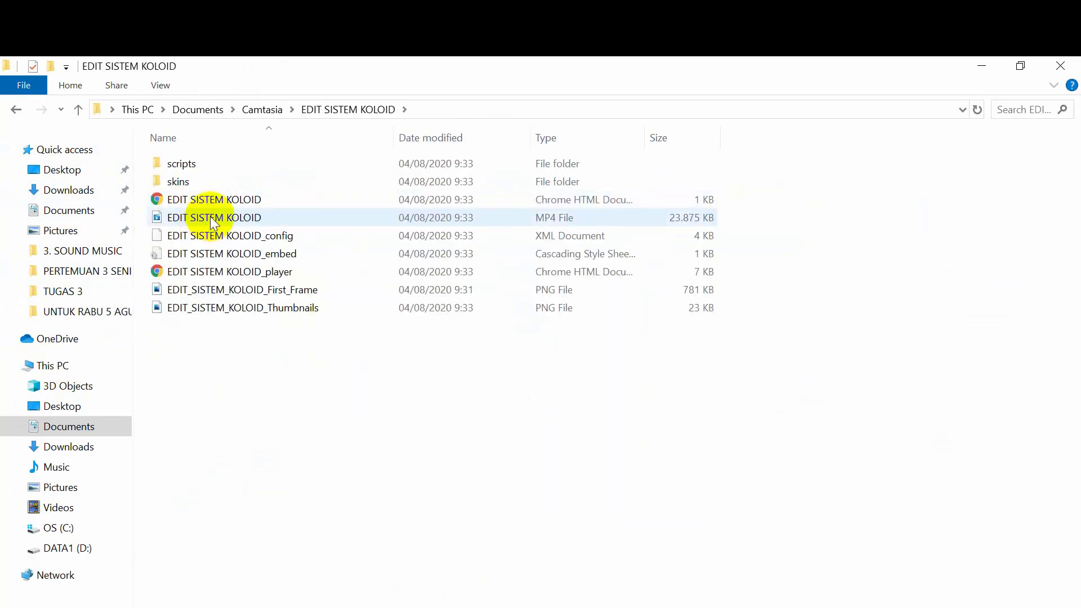
- Play the EDIT SISTEM KOLOID MP4 file briefly to check it, and put away the player and the folder window
left_click(213, 220)
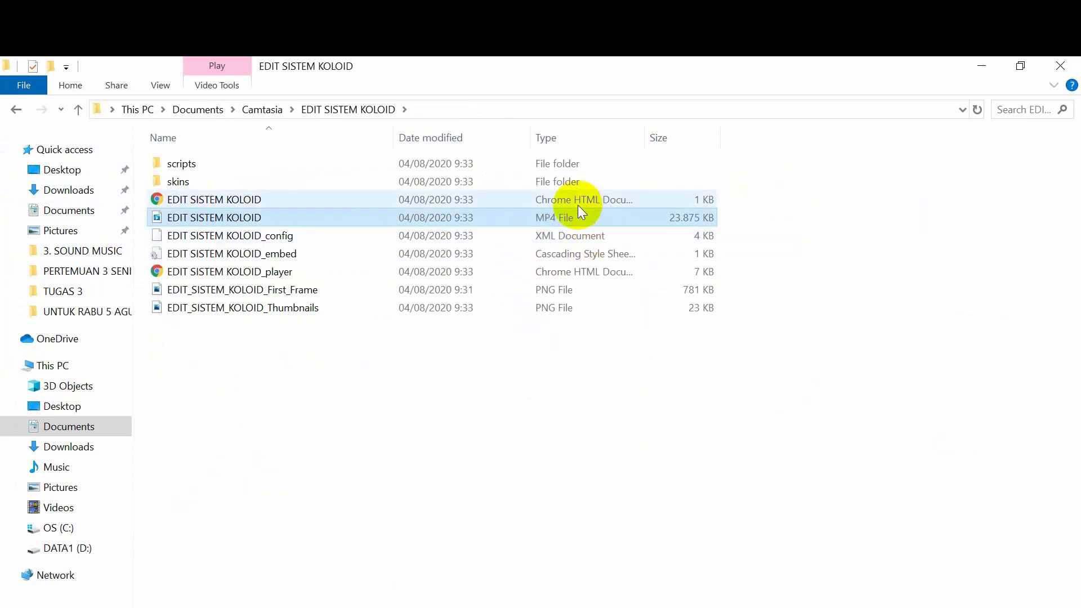
double_click(258, 216)
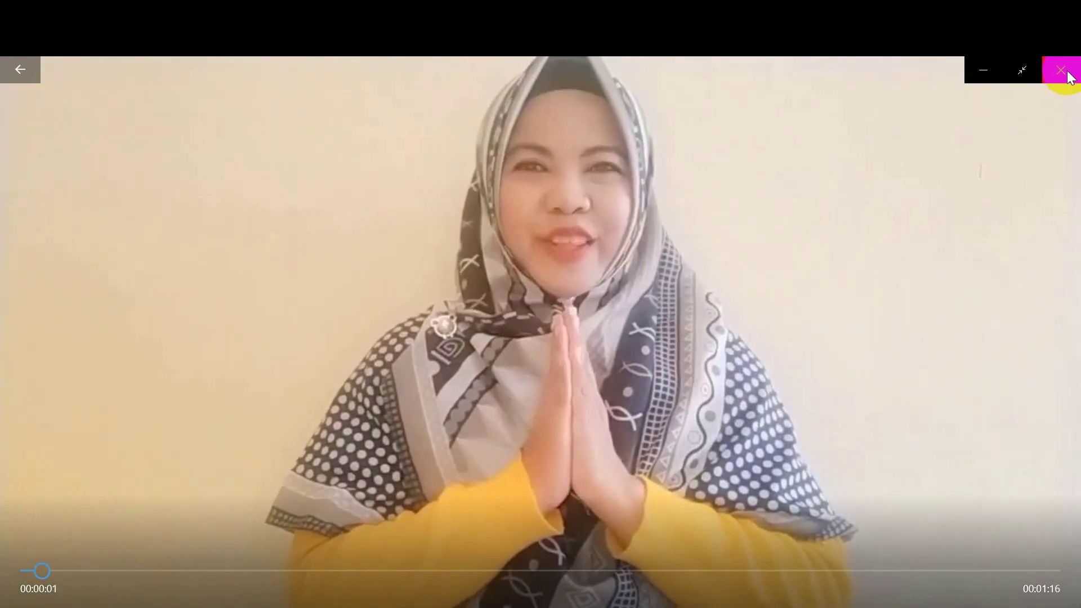
left_click(1066, 68)
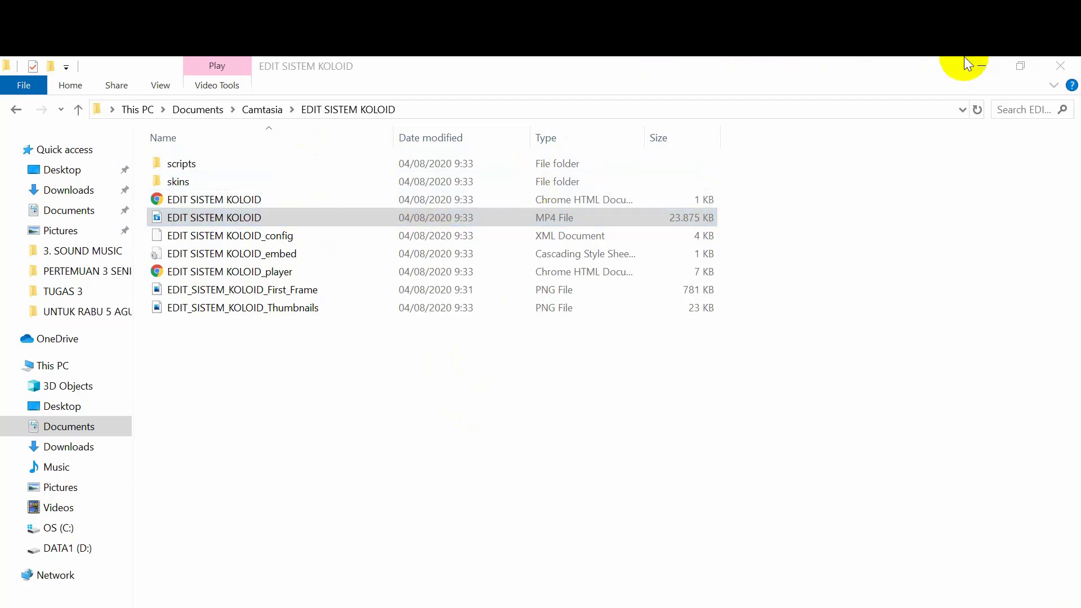
left_click(982, 66)
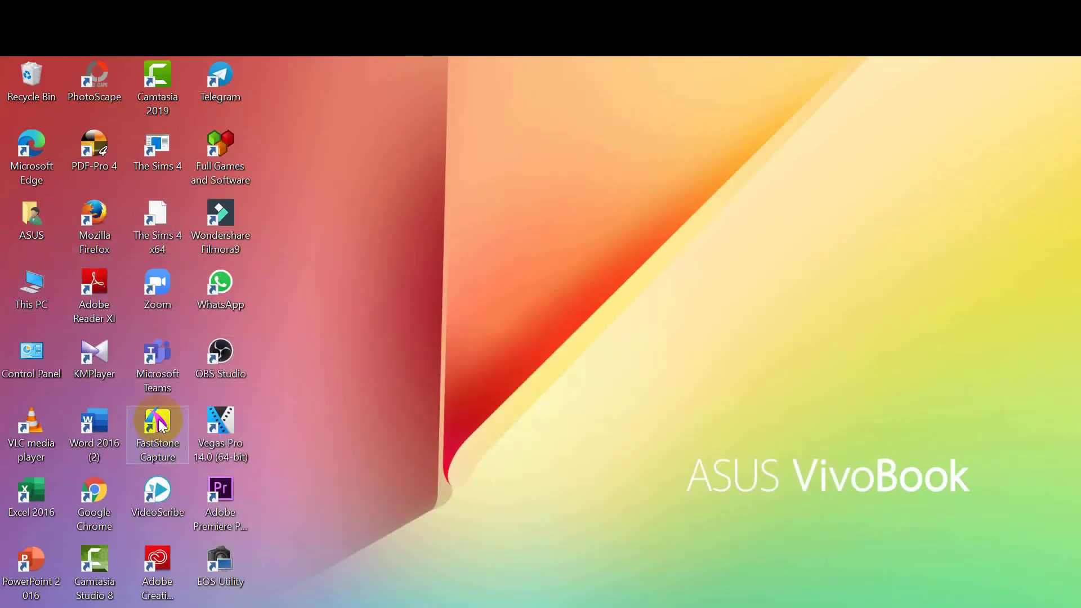